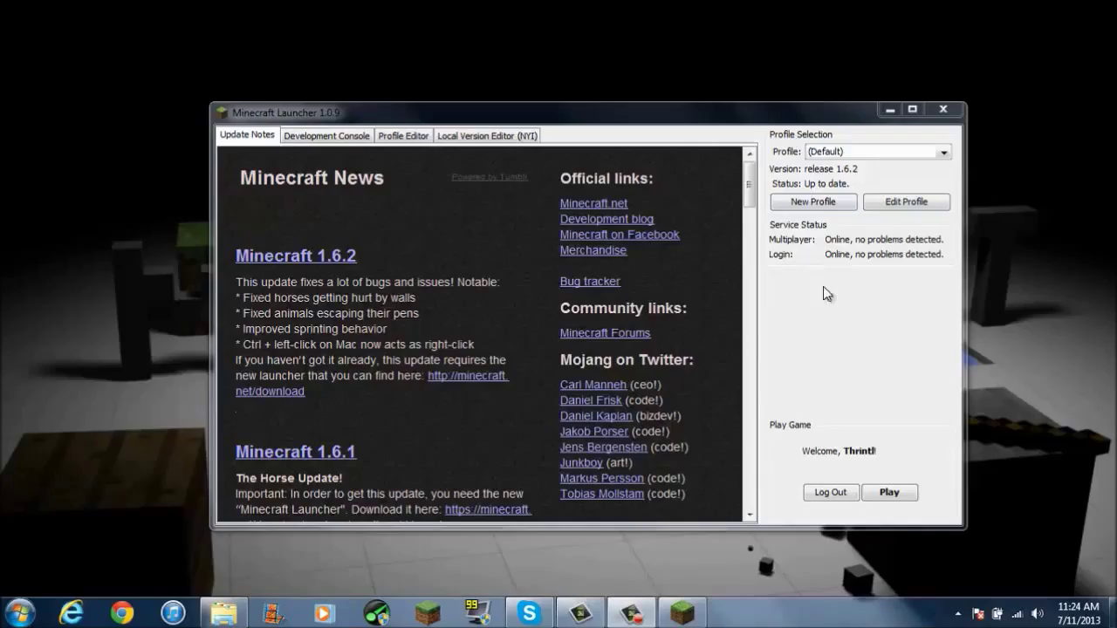
Close the Minecraft Launcher 1.0.9 window.
click(804, 206)
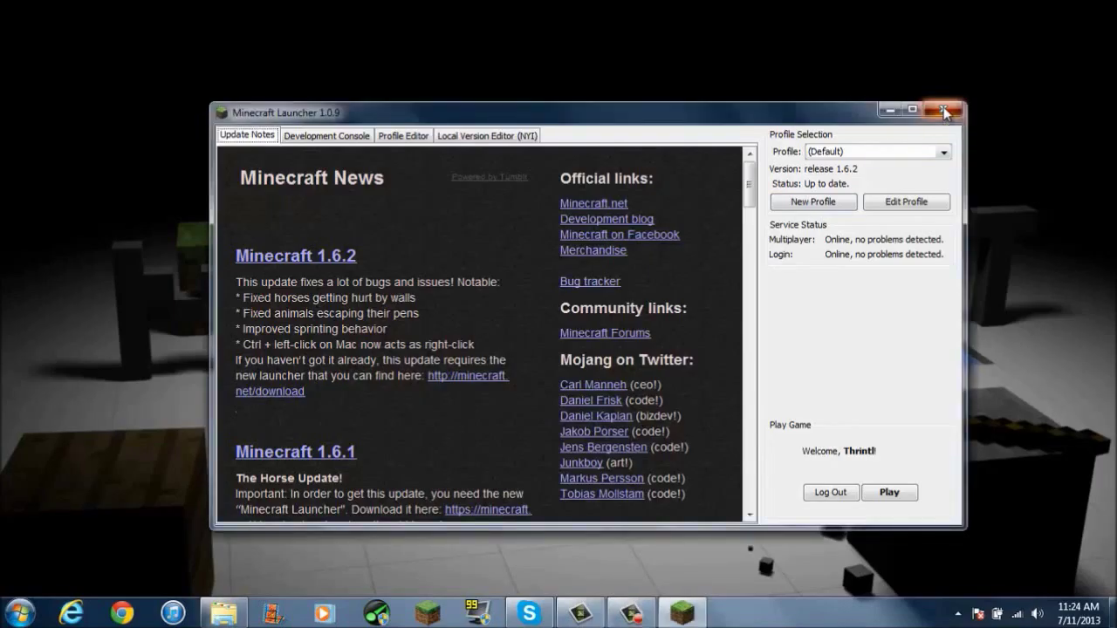
Close the launcher and launch Run by searching 'run' in the Start menu.
click(944, 111)
click(5, 615)
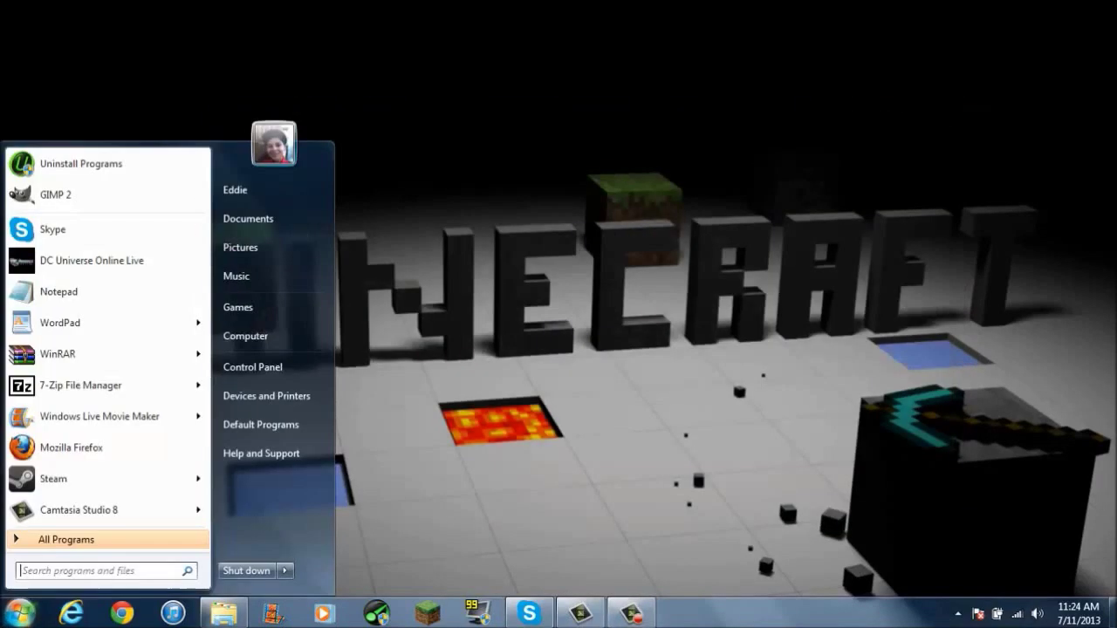
text(run)
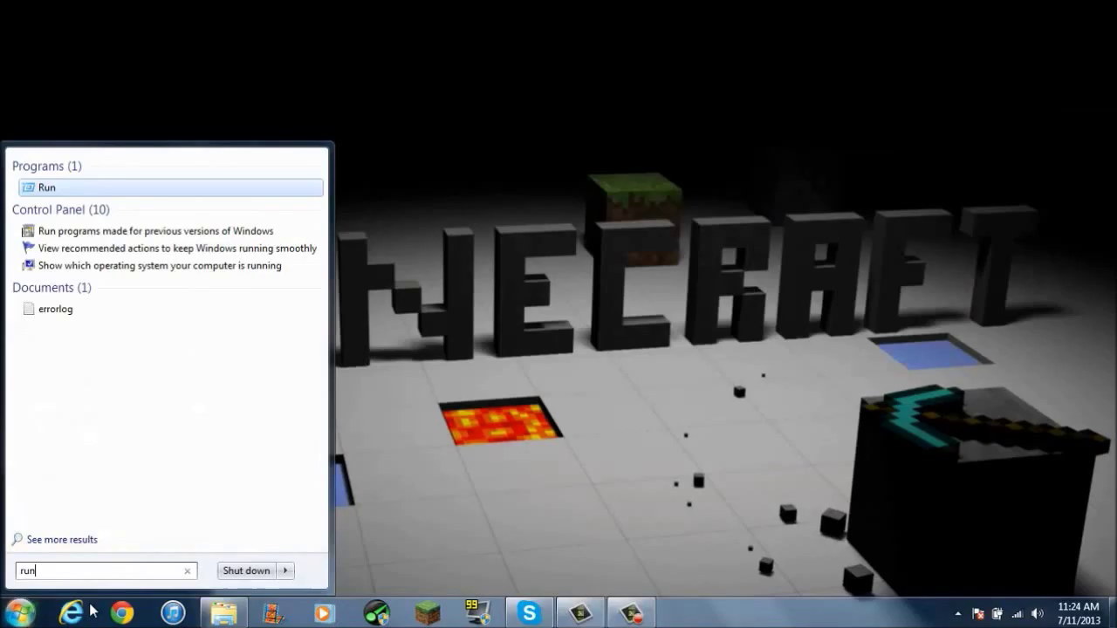
key(BackSpace)
key(BackSpace)
key(BackSpace)
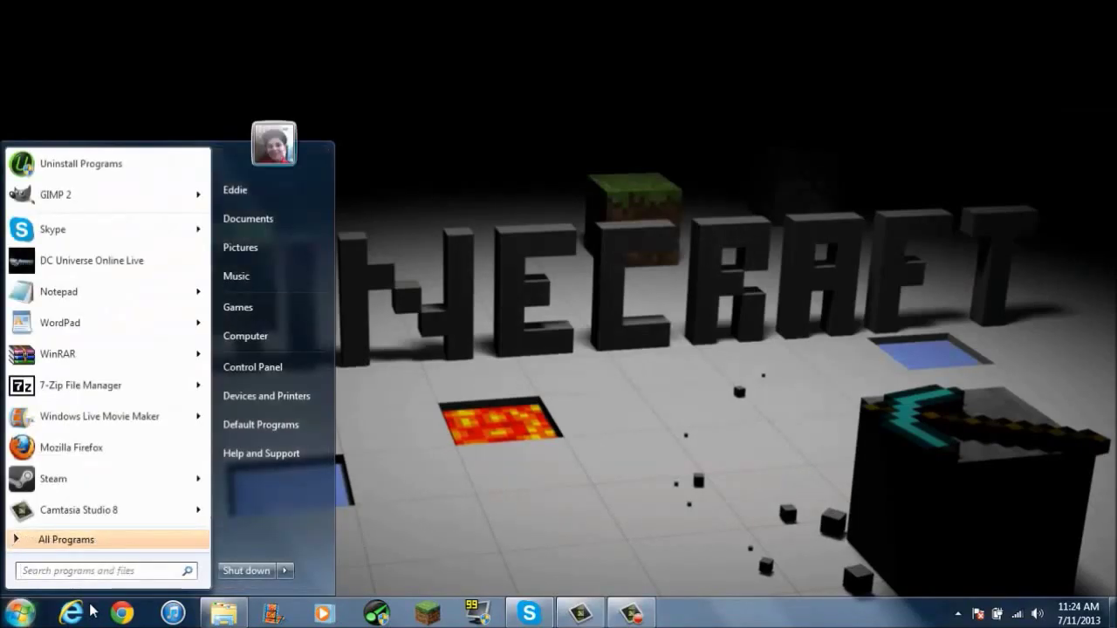
text(run)
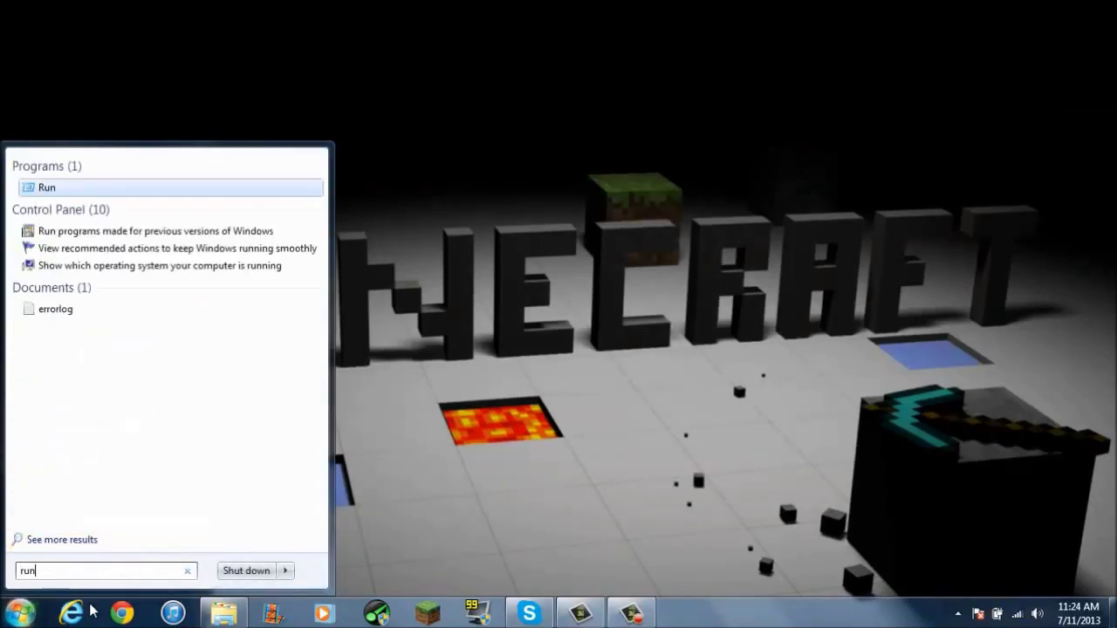
key(Return)
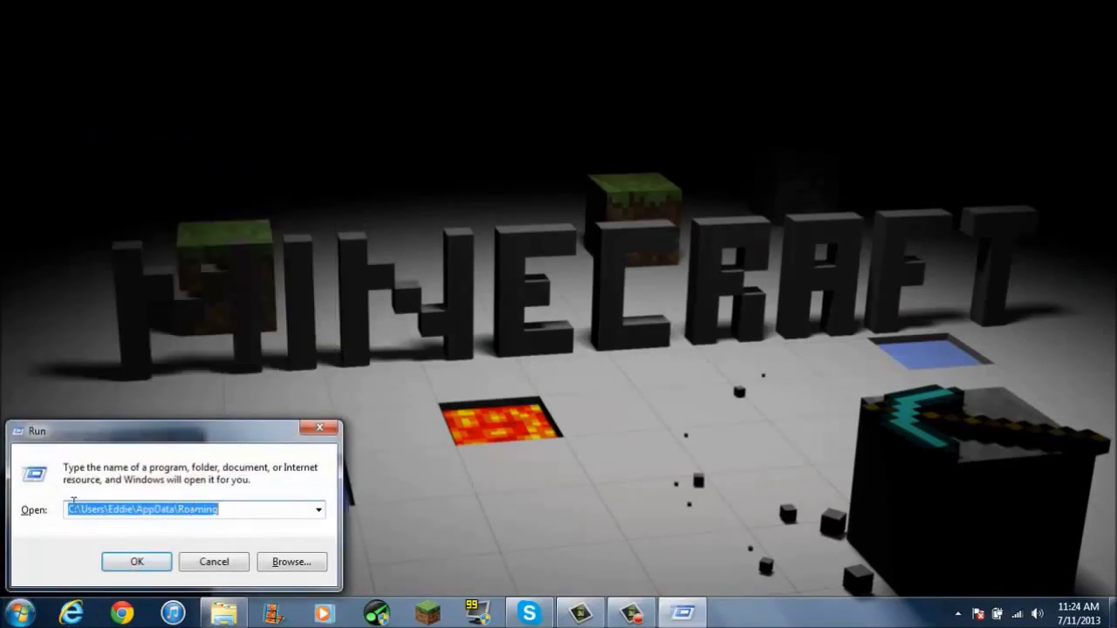
Go to AppData Roaming and open the .minecraft\versions folder.
click(147, 563)
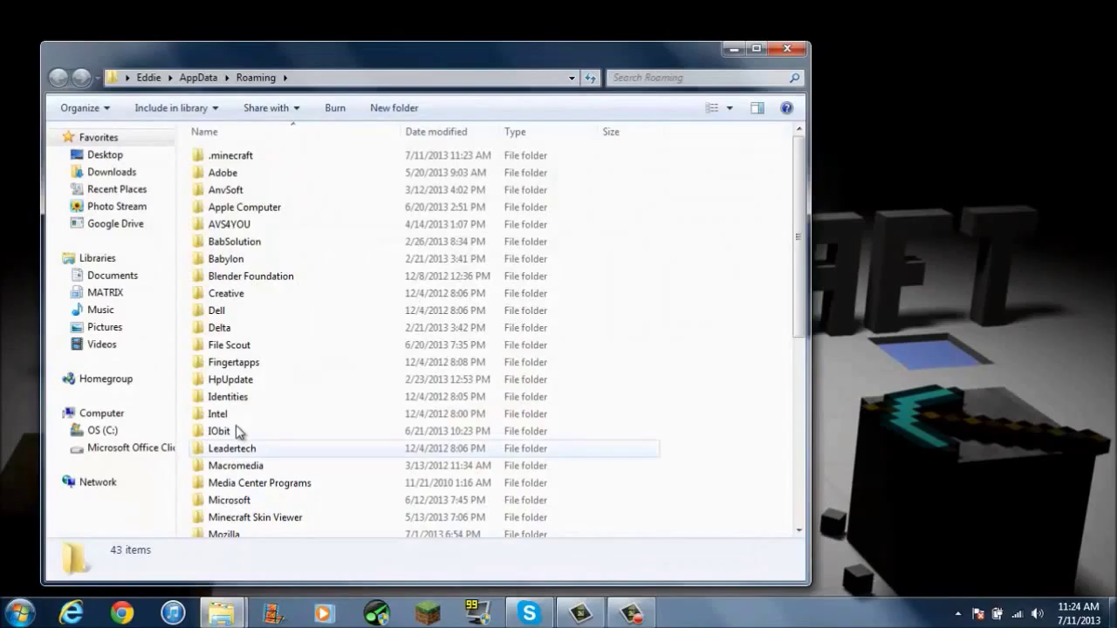
scroll(284, 347, down, 2)
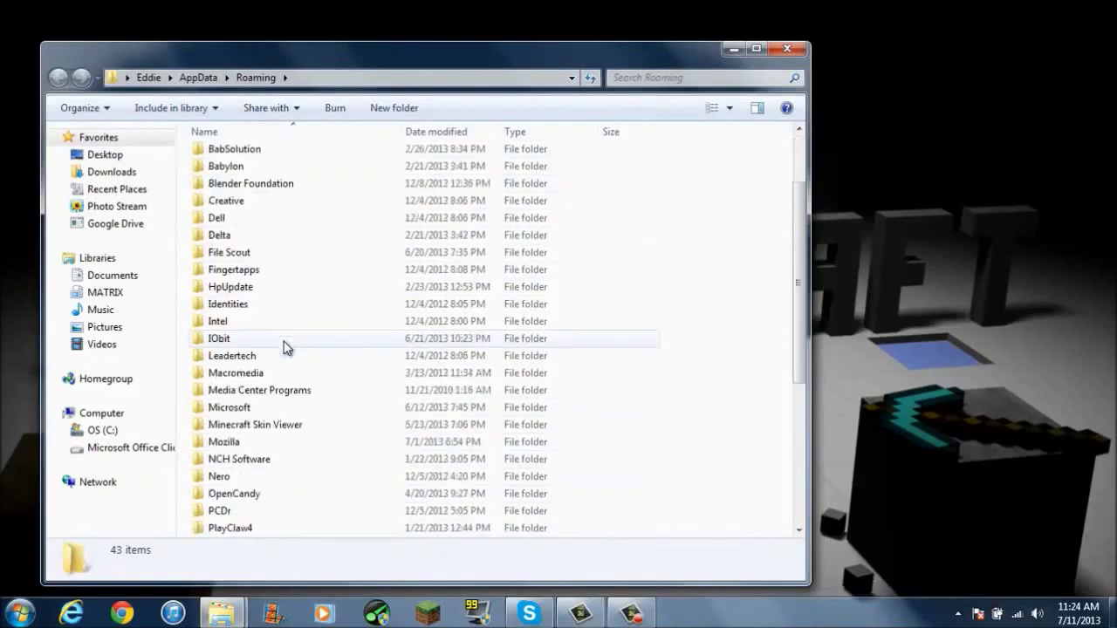
scroll(284, 346, up, 2)
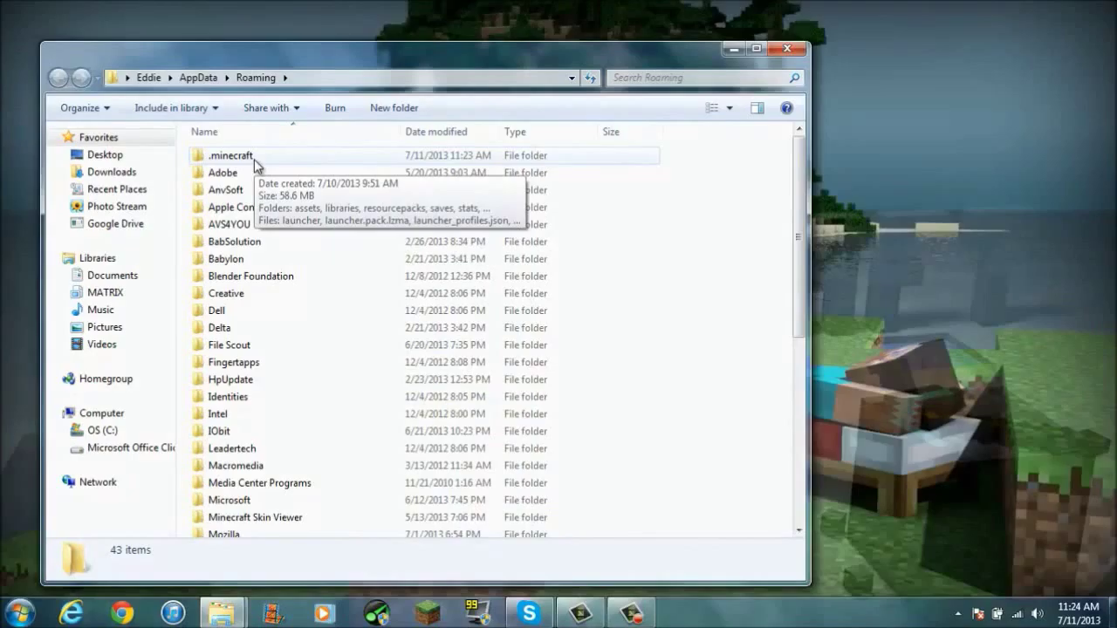
double_click(254, 160)
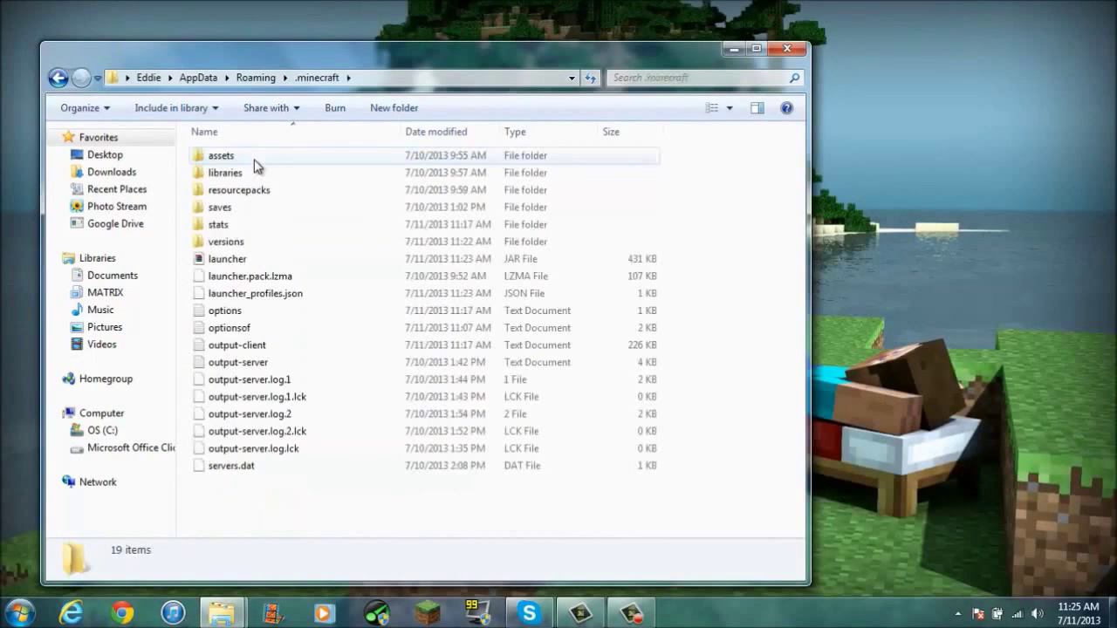
click(267, 239)
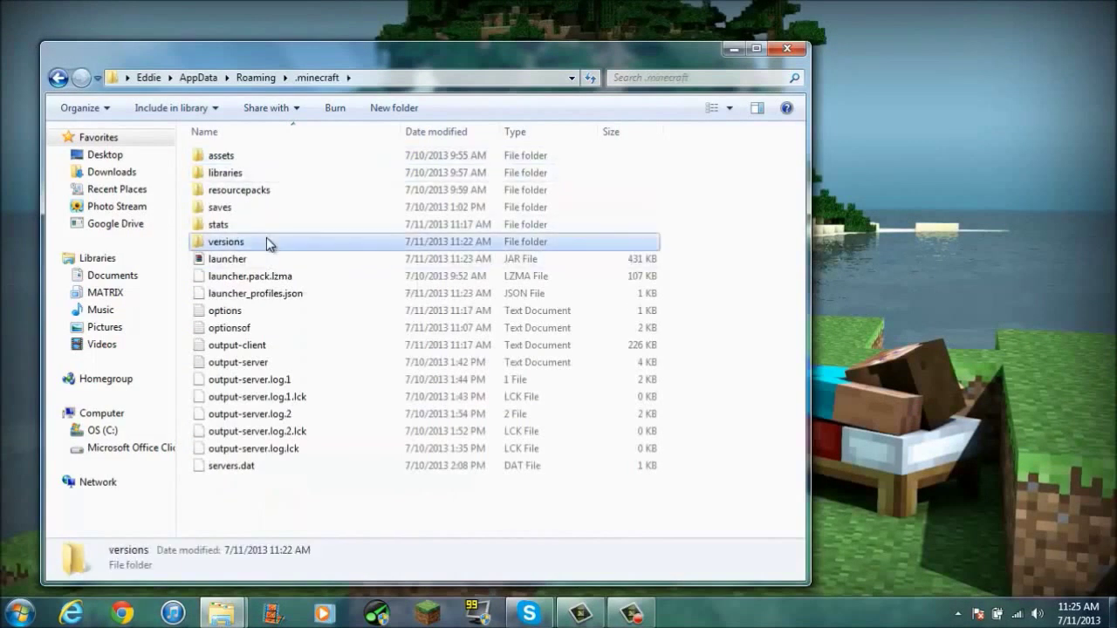
double_click(267, 241)
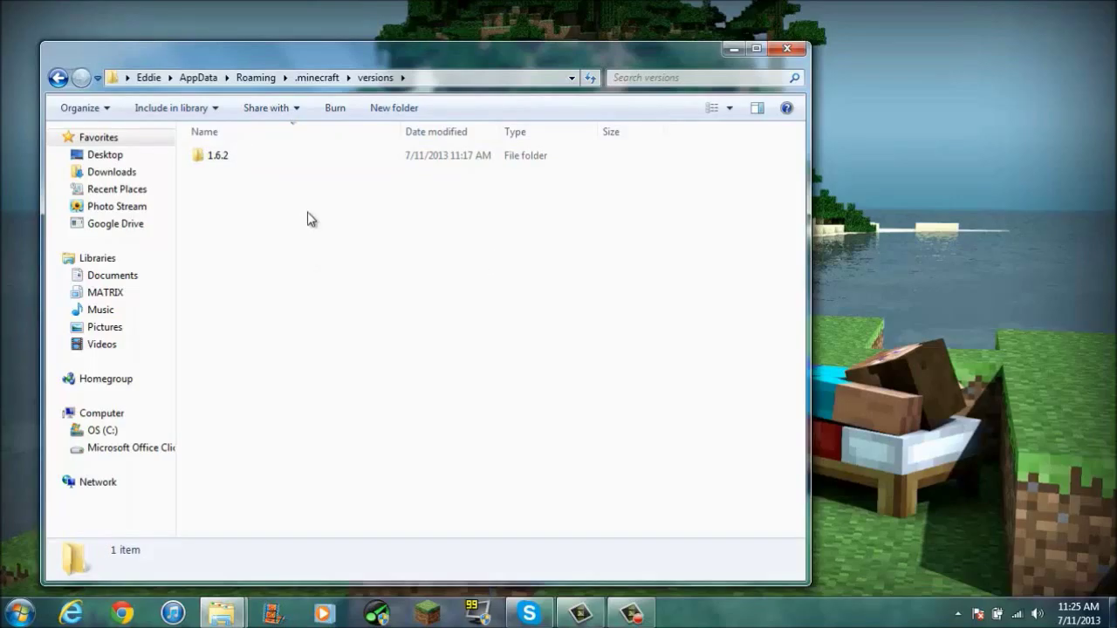
Rename the 1.6.2 folder to 1.6.2_Modded.
click(231, 160)
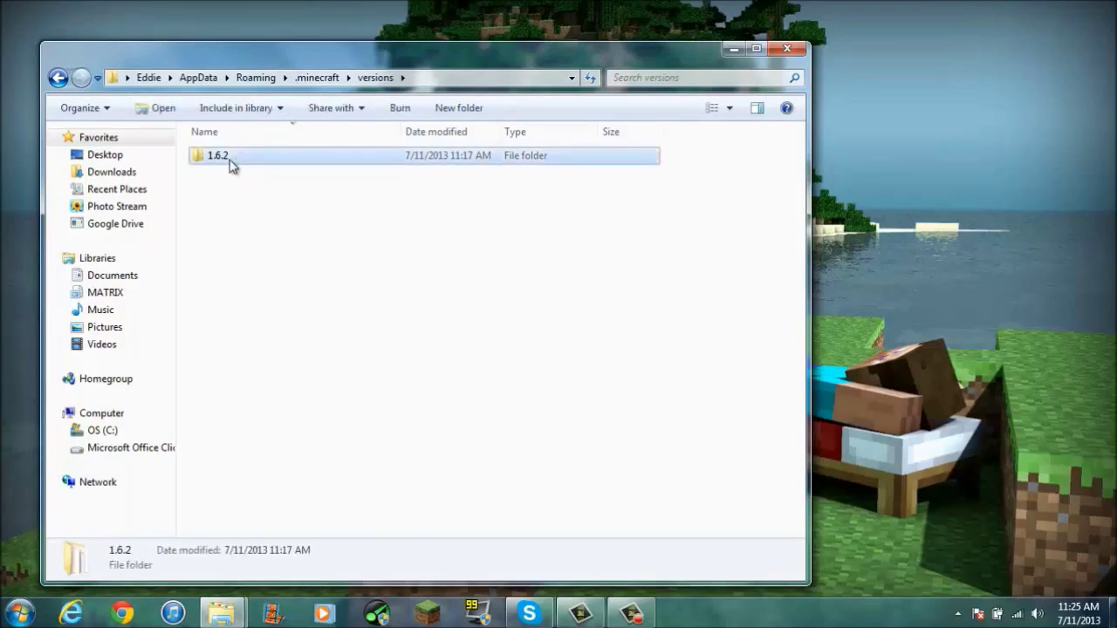
right_click(231, 160)
click(290, 555)
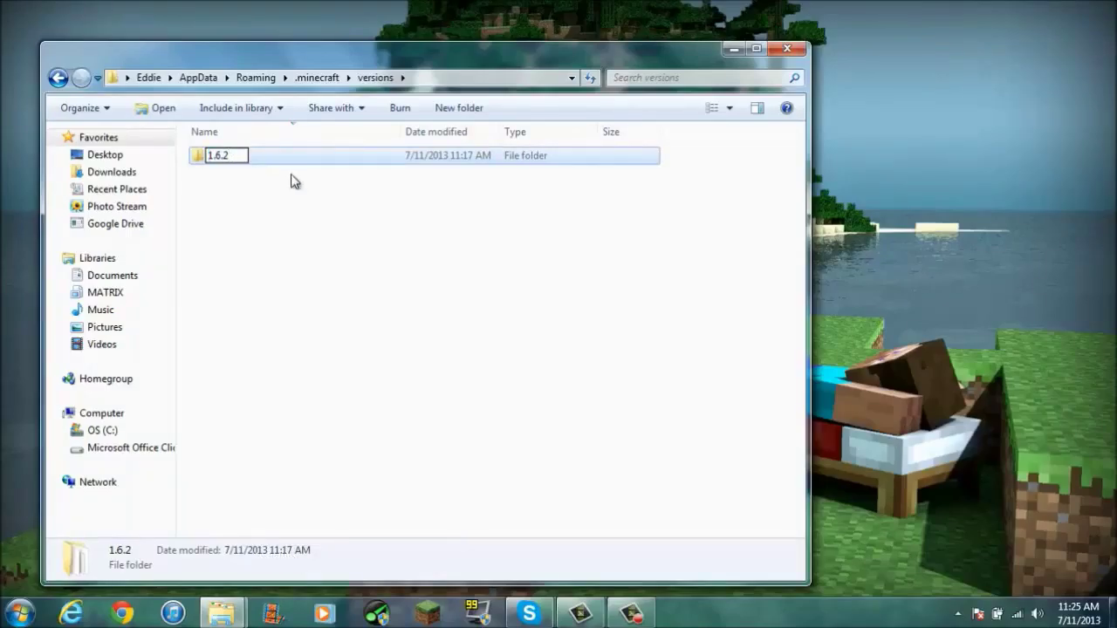
text(_Mod)
text(ded)
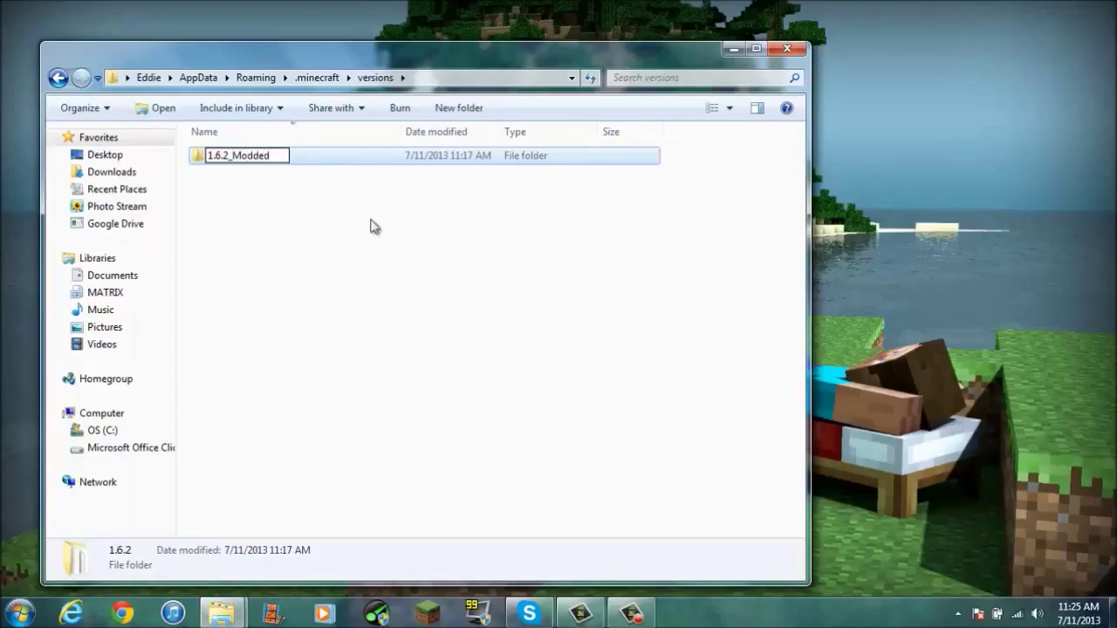
click(375, 276)
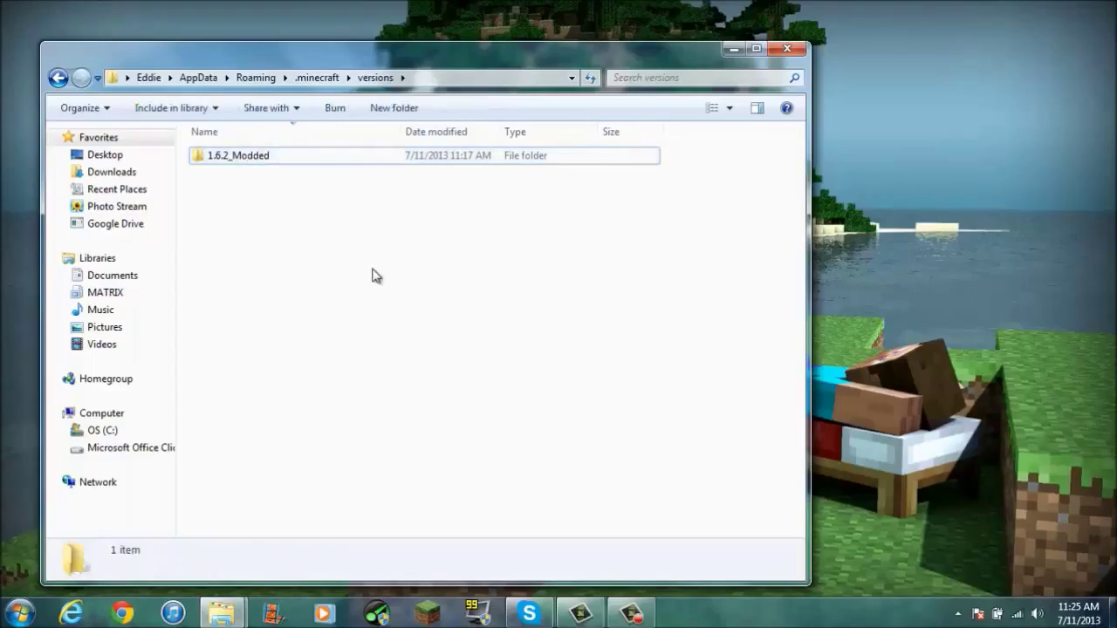
Inside 1.6.2_Modded, rename the 1.6.2 JAR file to 1.6.2_Modded.
double_click(255, 160)
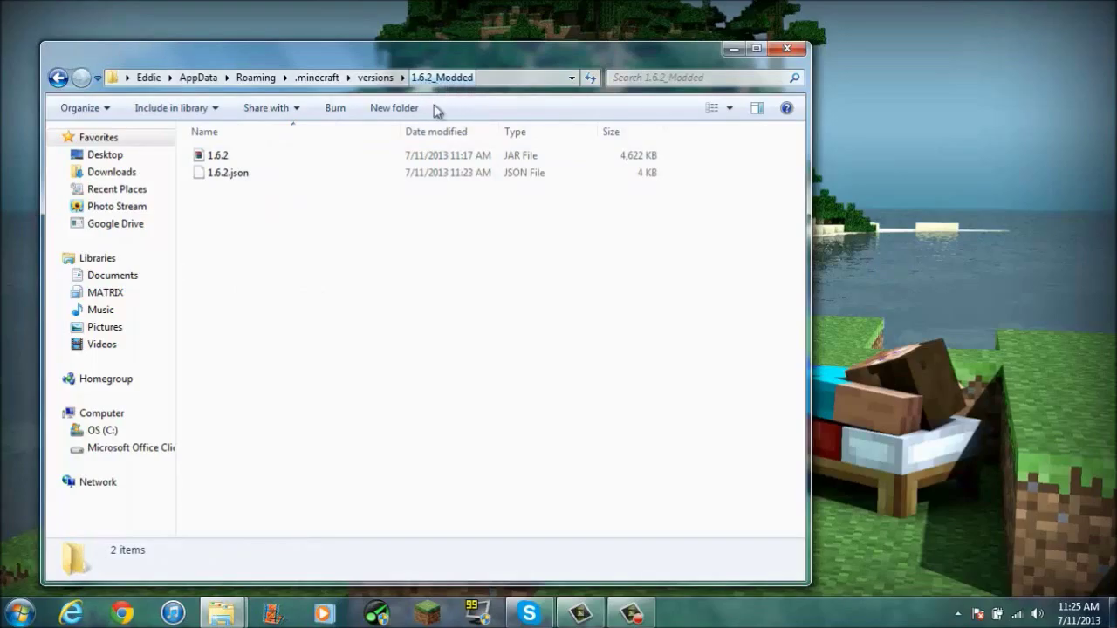
right_click(256, 156)
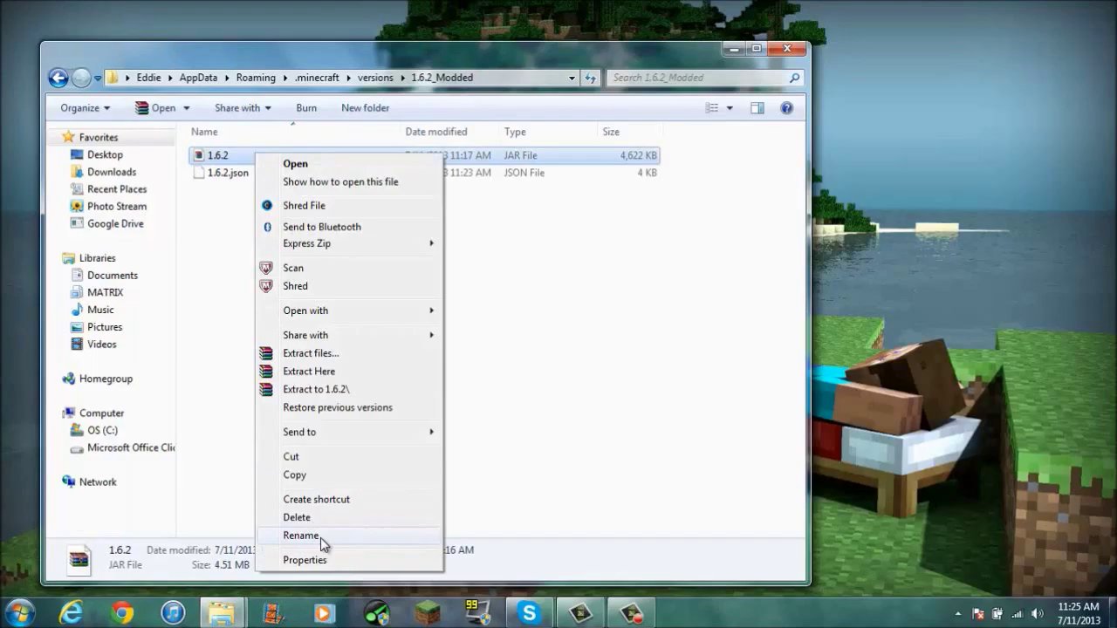
click(319, 536)
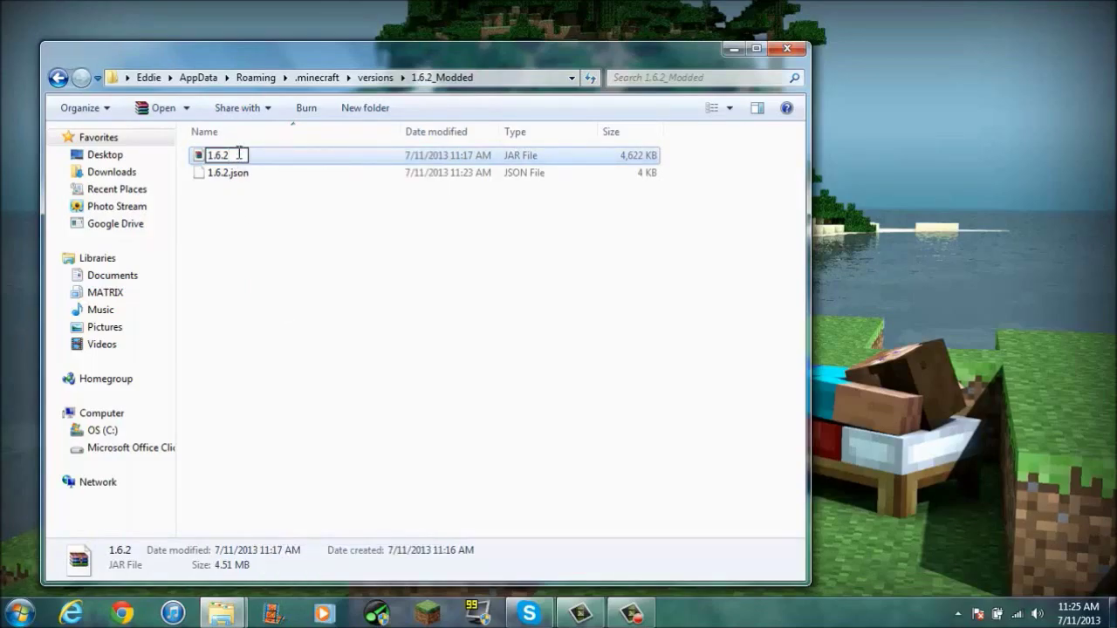
click(239, 155)
text(_Moded)
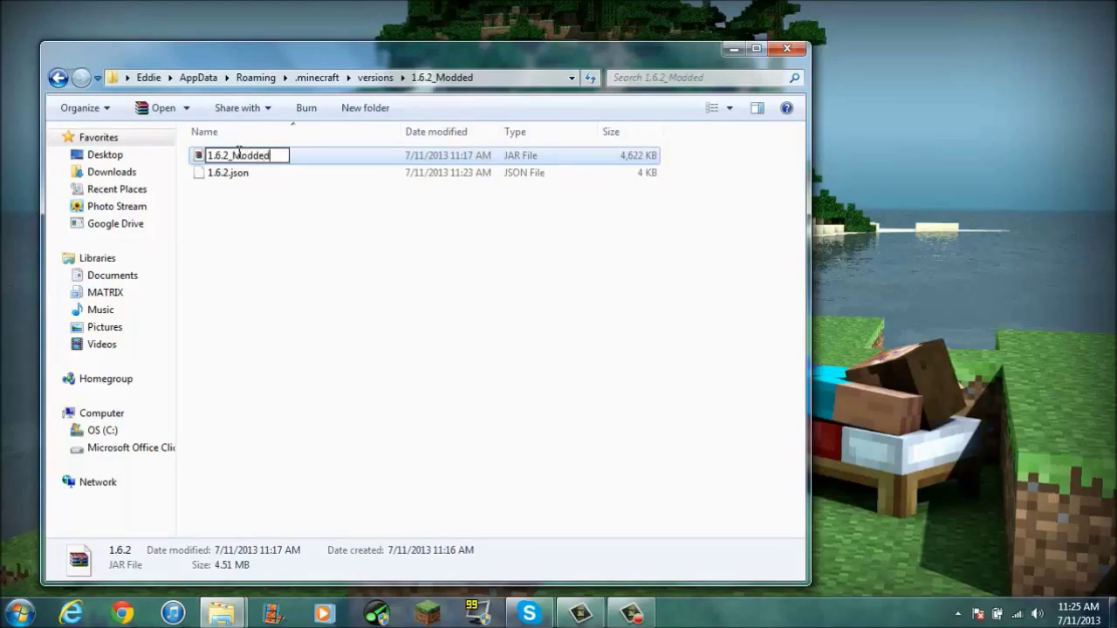
click(263, 288)
Rename 1.6.2.json to 1.6.2_Modded.json, keeping the extension, and select it.
right_click(251, 153)
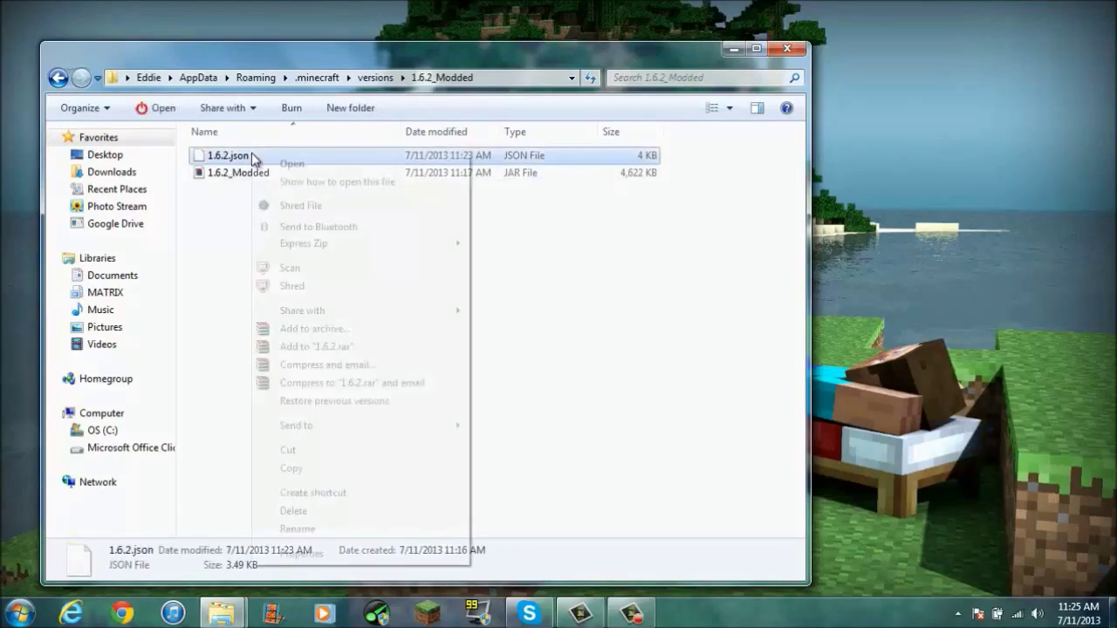
click(323, 528)
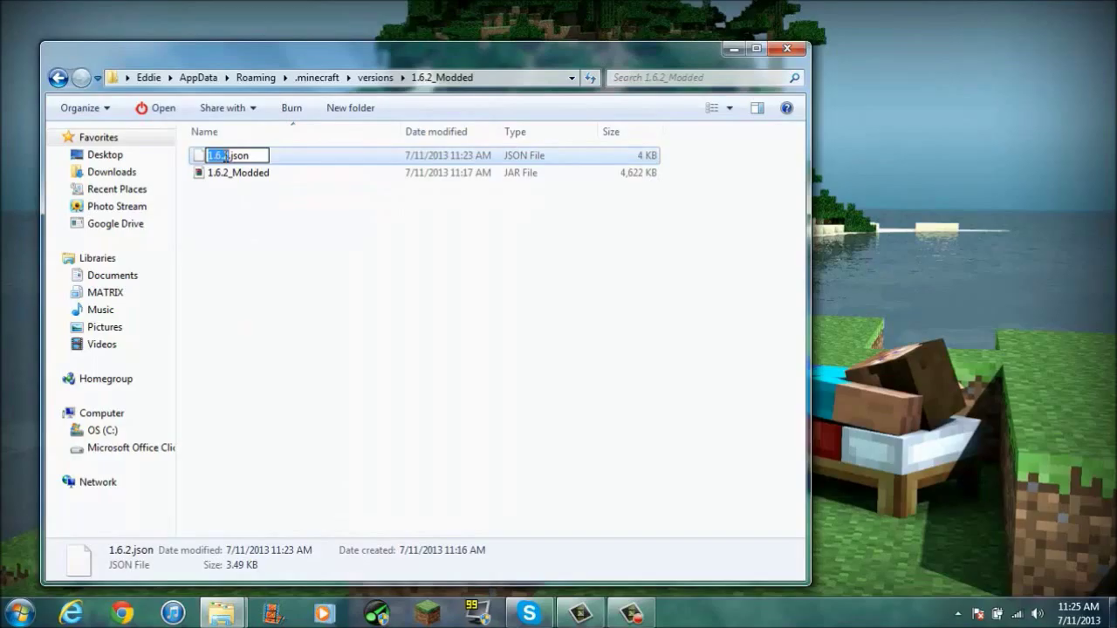
key(Right)
text(_Modded)
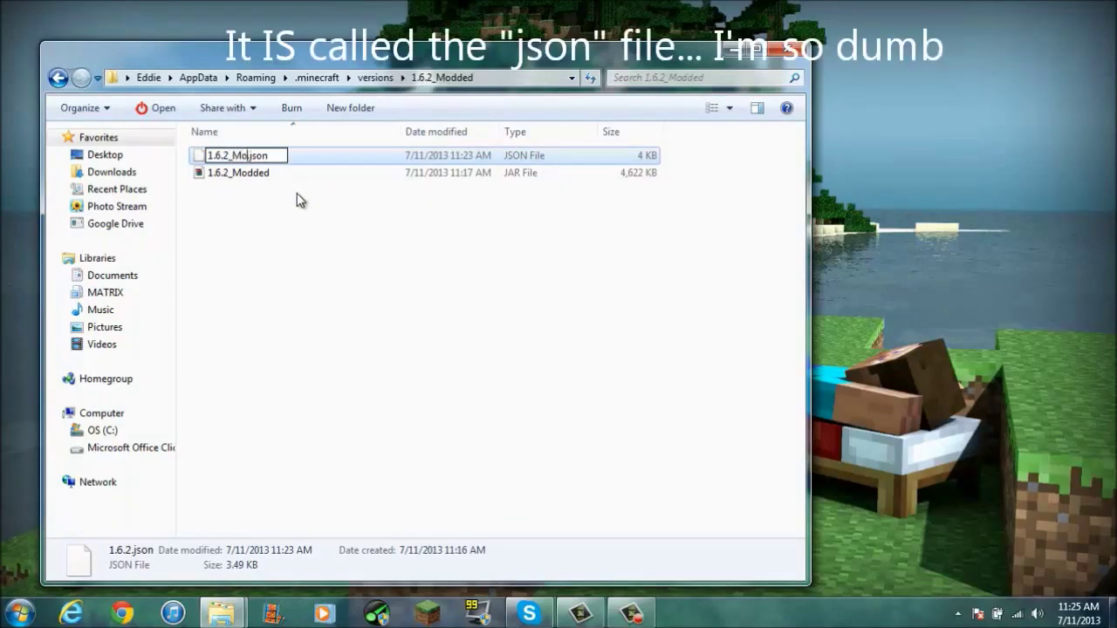
click(298, 246)
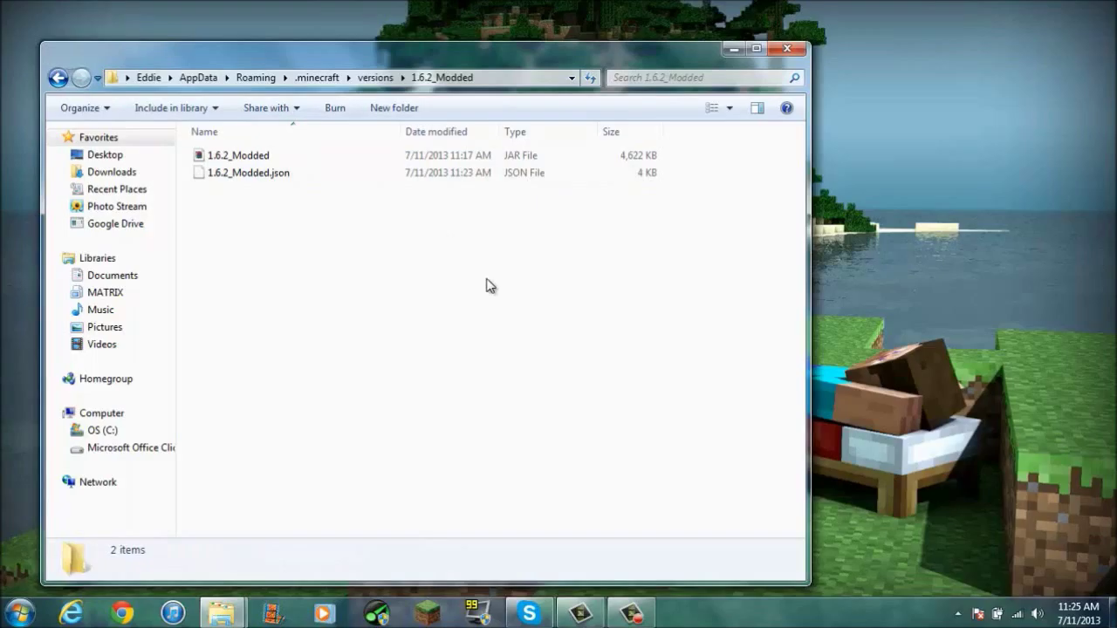
click(244, 178)
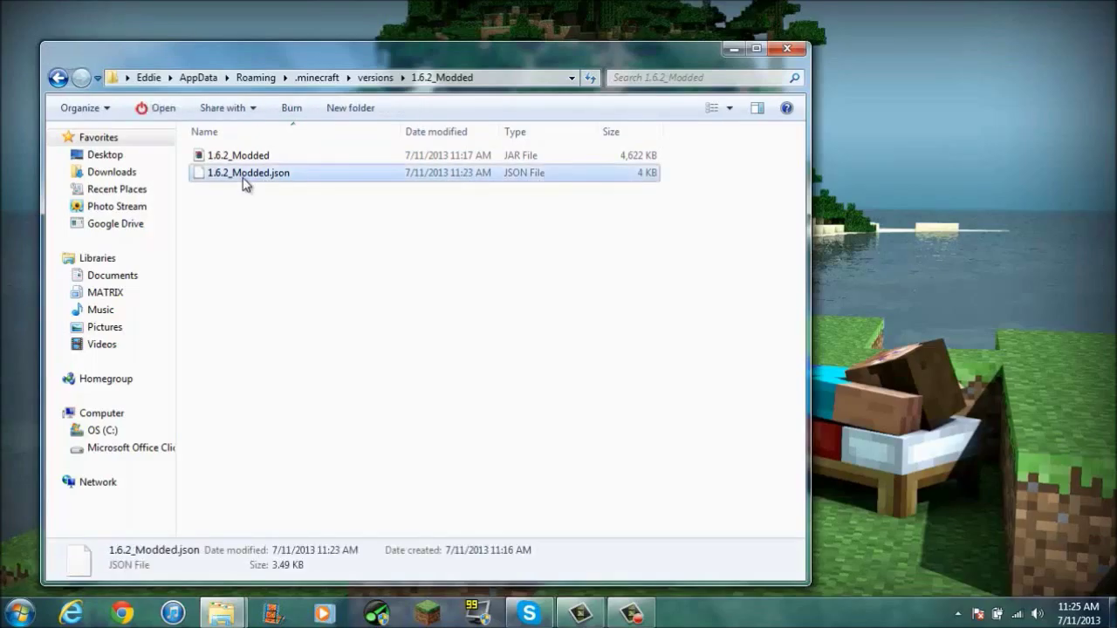
Open 1.6.2_Modded.json in Notepad.
right_click(245, 179)
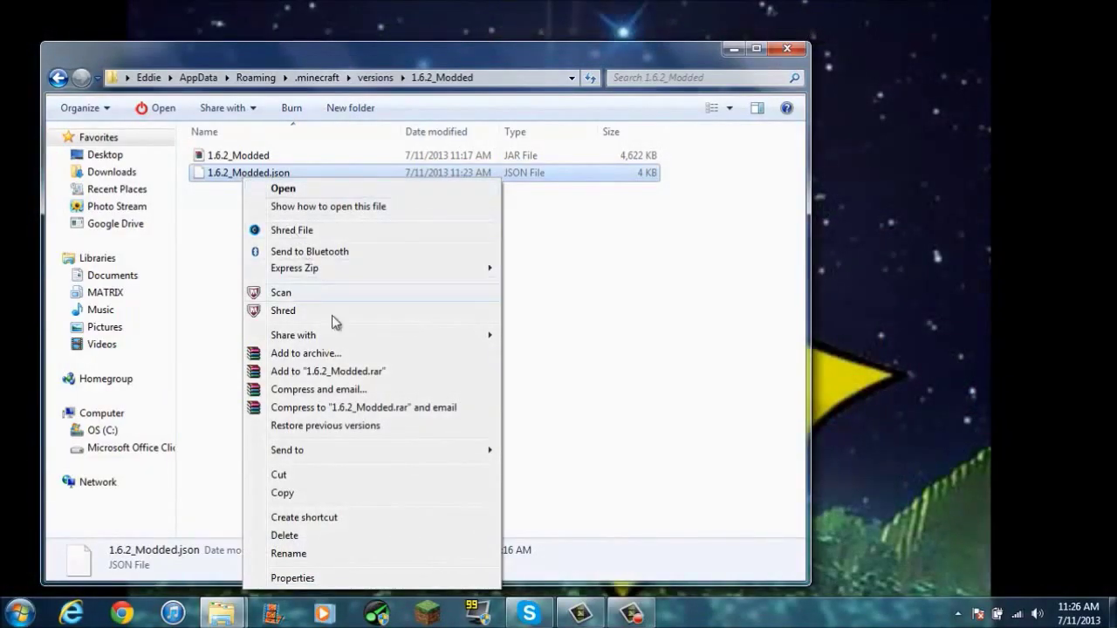
click(253, 188)
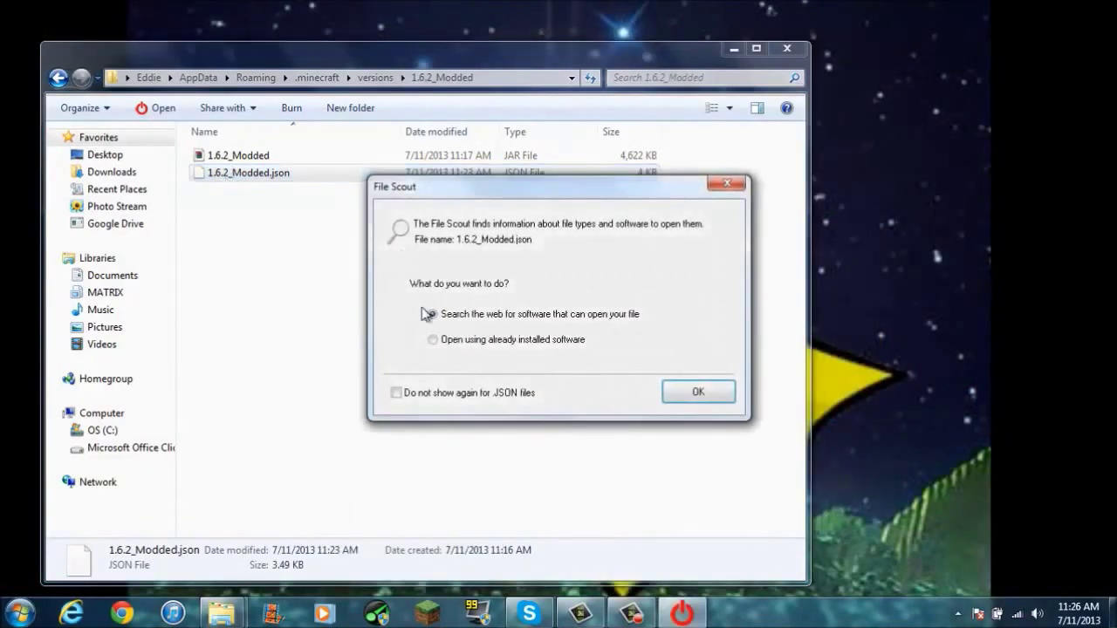
click(433, 340)
click(677, 390)
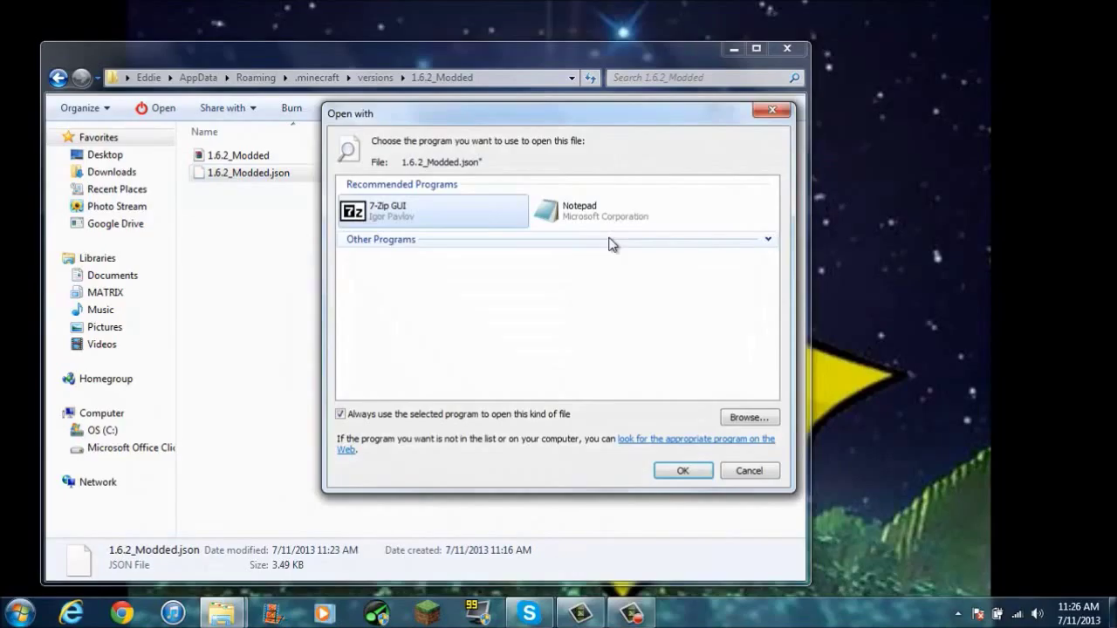
click(624, 223)
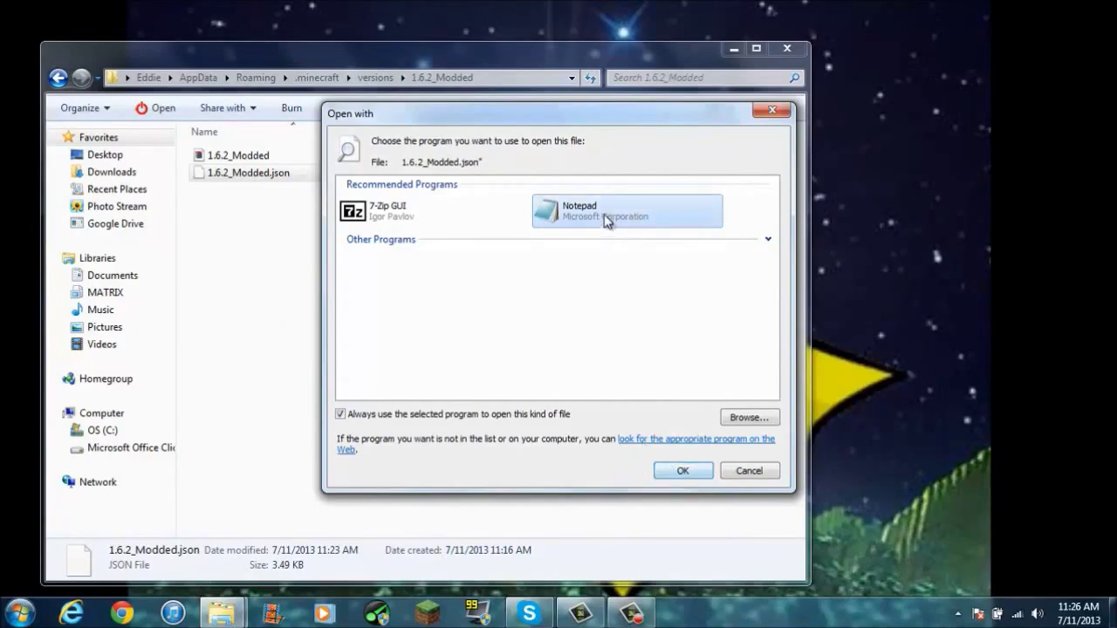
double_click(606, 220)
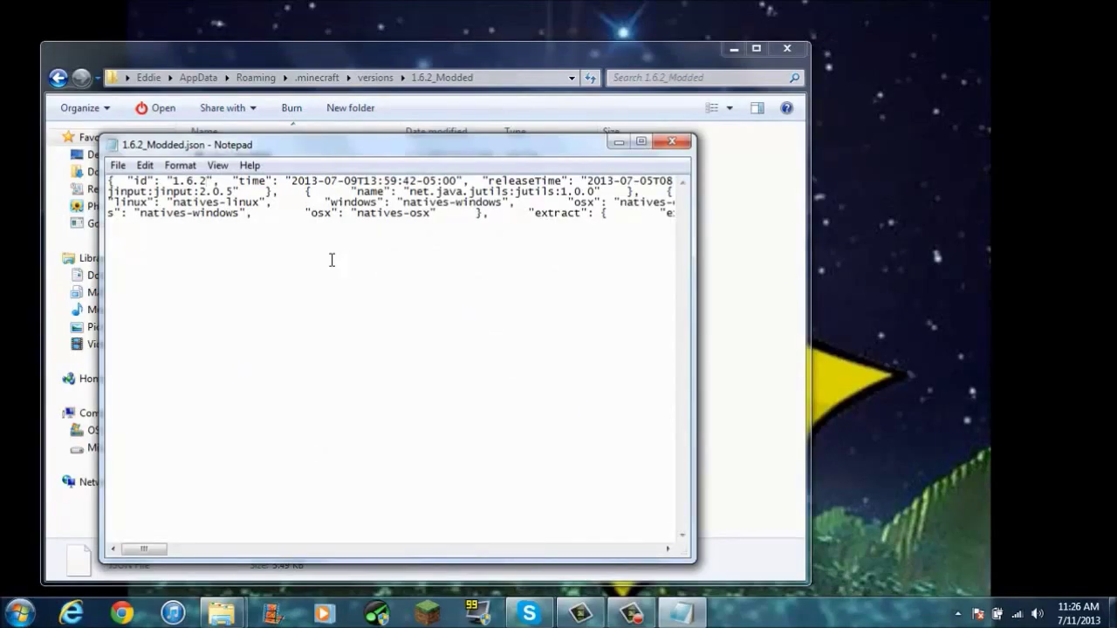
Change the JSON id to 1.6.2_Modded, save the file and close Notepad.
text(_Modded)
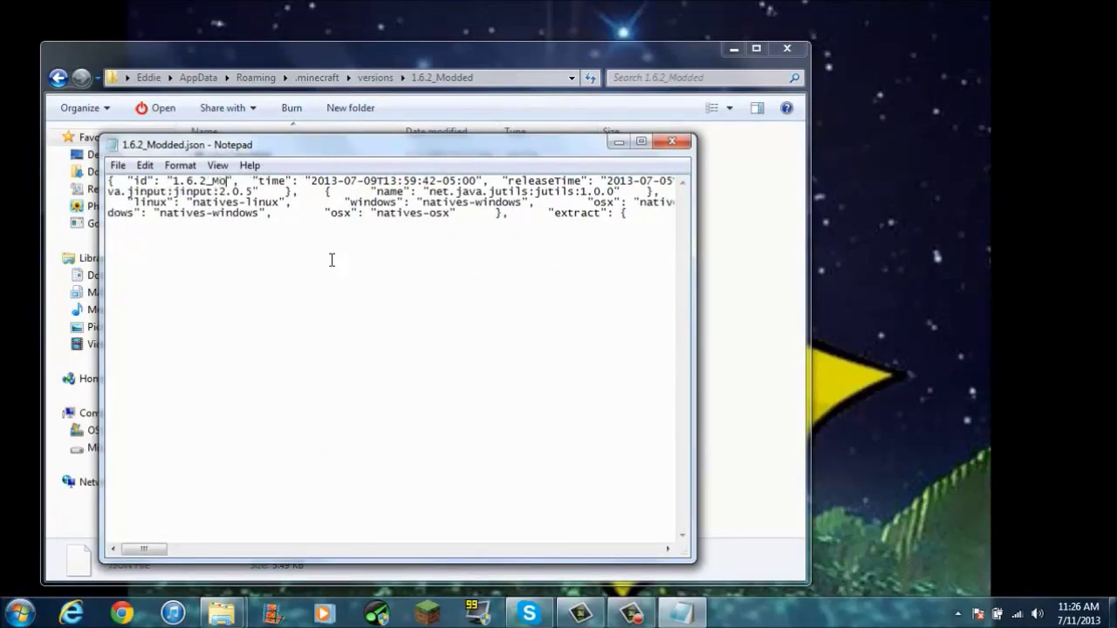
click(118, 164)
click(133, 220)
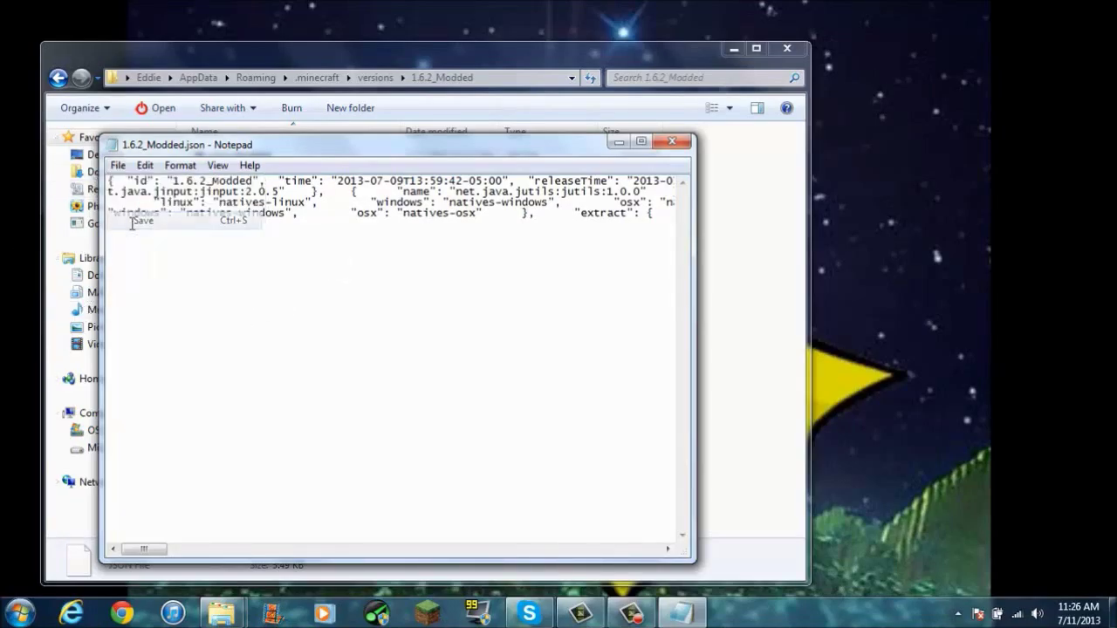
click(672, 140)
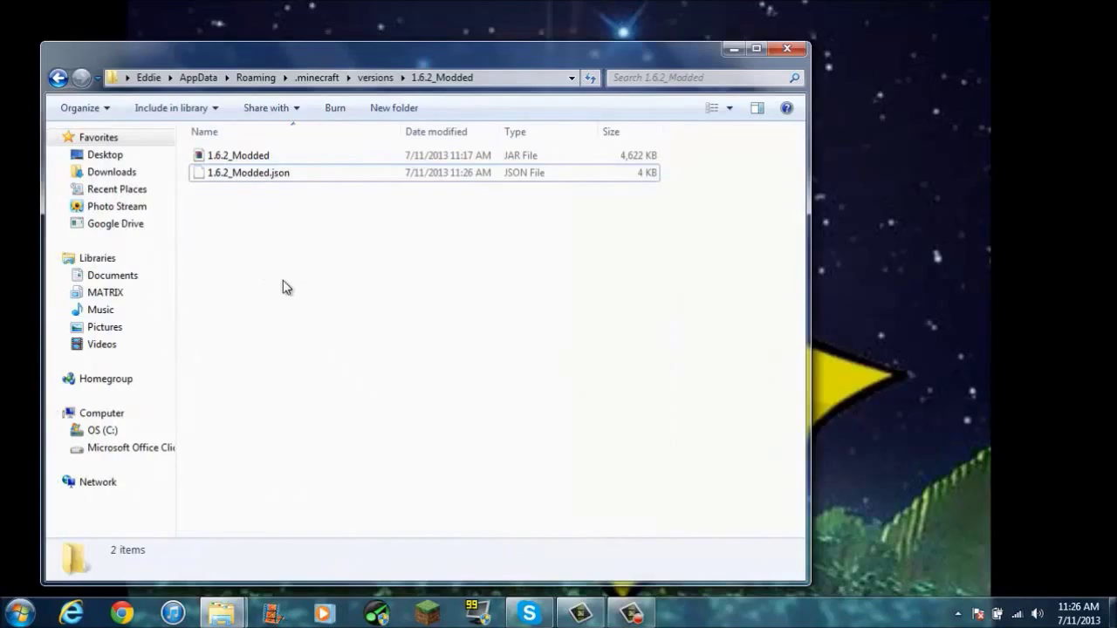
Open 1.6.2_Modded.jar with WinRAR archiver and bring up actions for its META-INF folder.
right_click(264, 158)
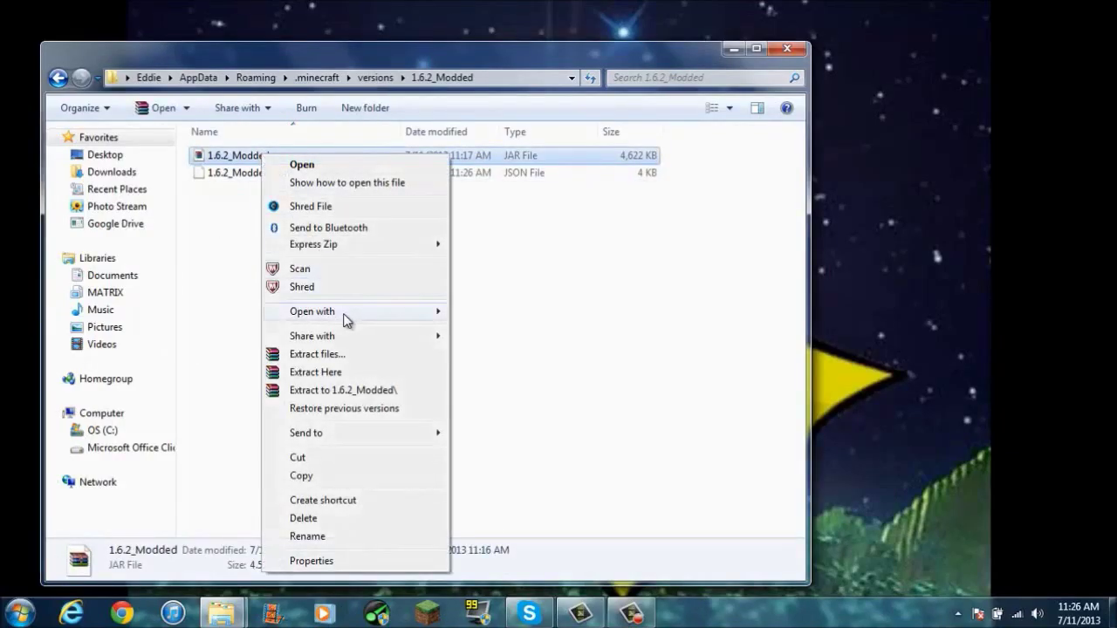
mouse_move(419, 322)
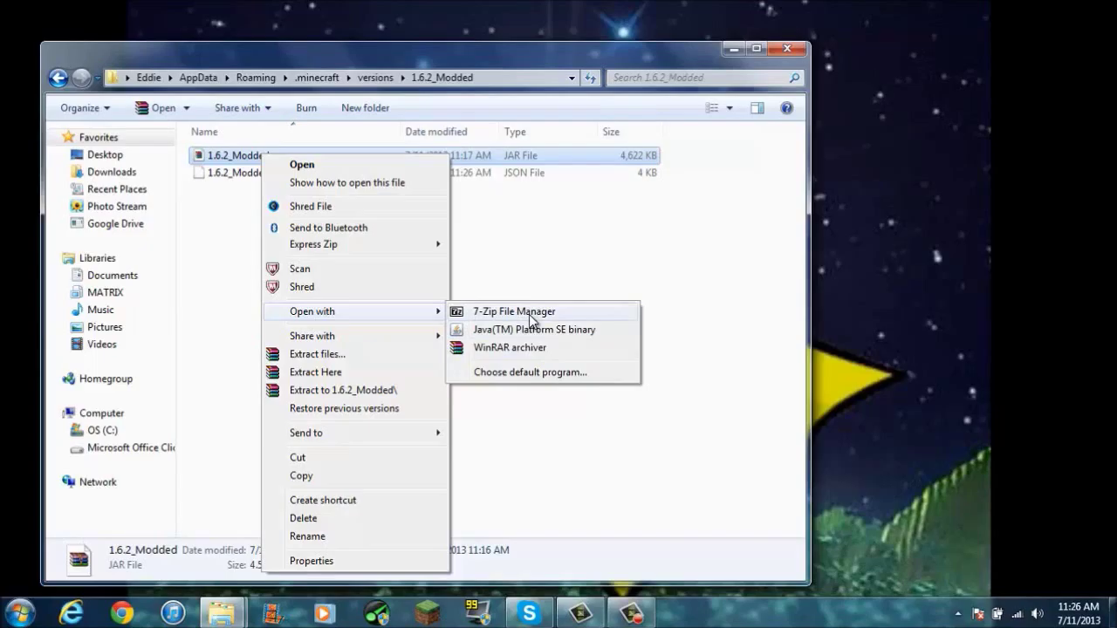
click(536, 353)
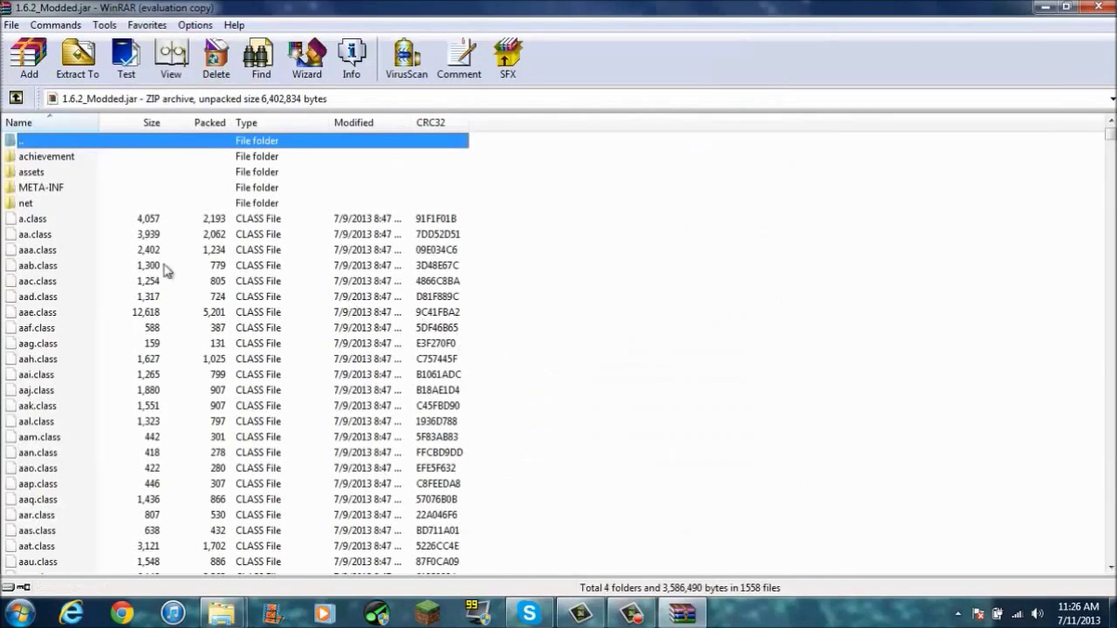
click(33, 191)
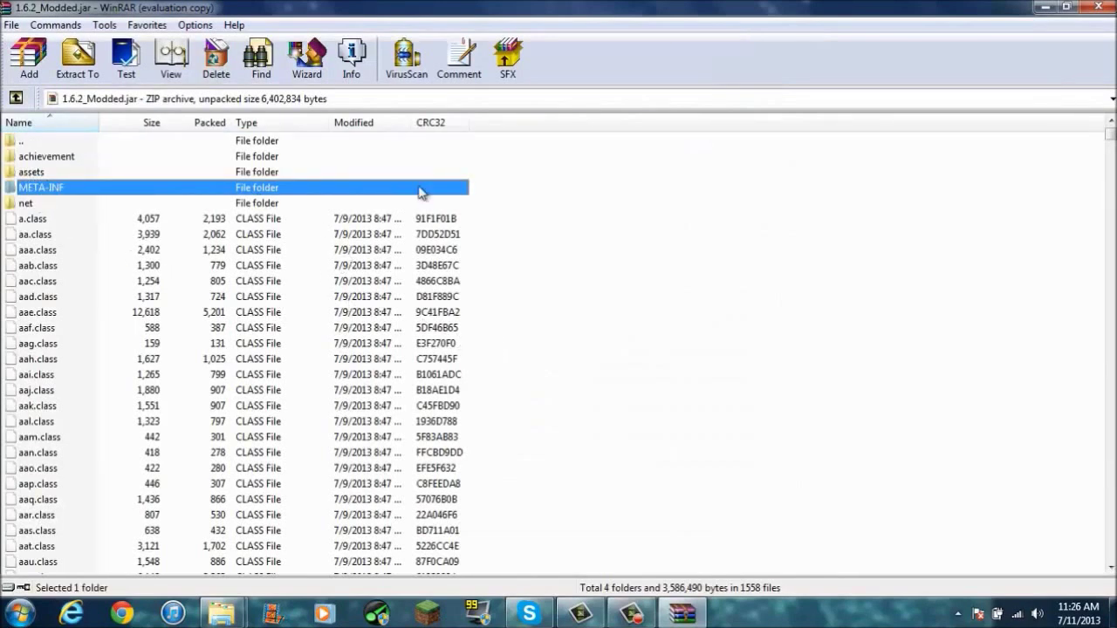
right_click(52, 193)
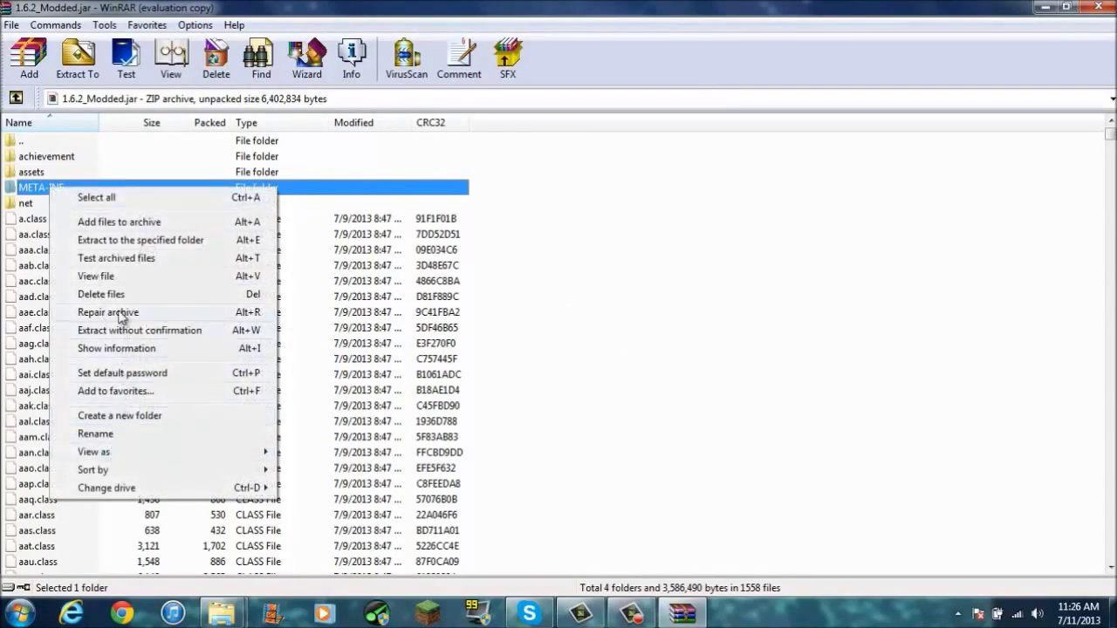
Delete the META-INF folder from the jar and move WinRAR to the right.
click(120, 295)
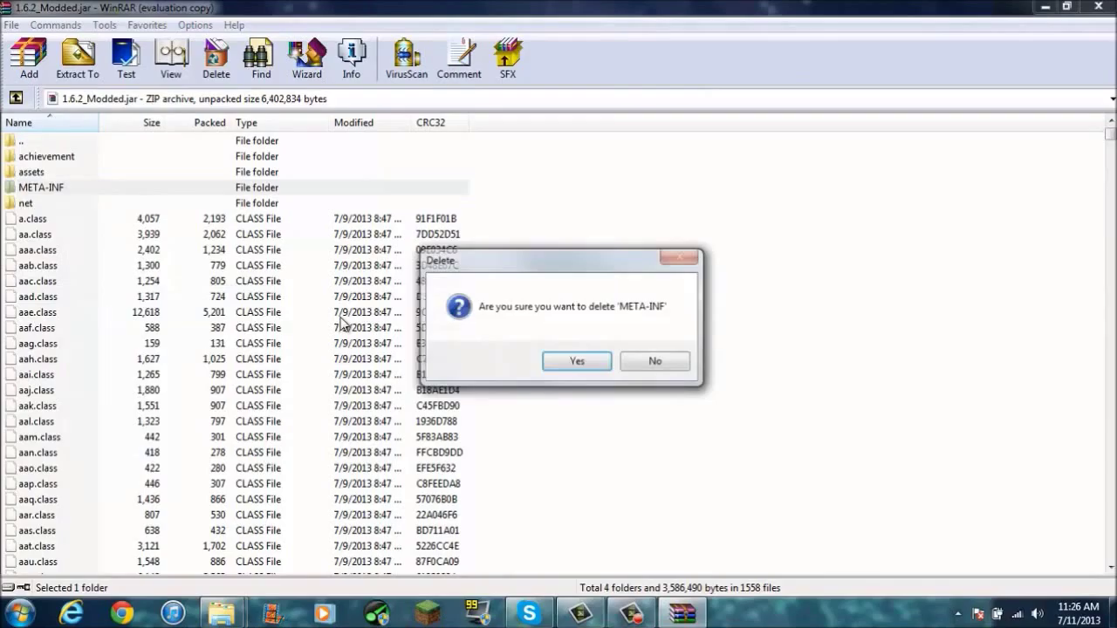
click(576, 362)
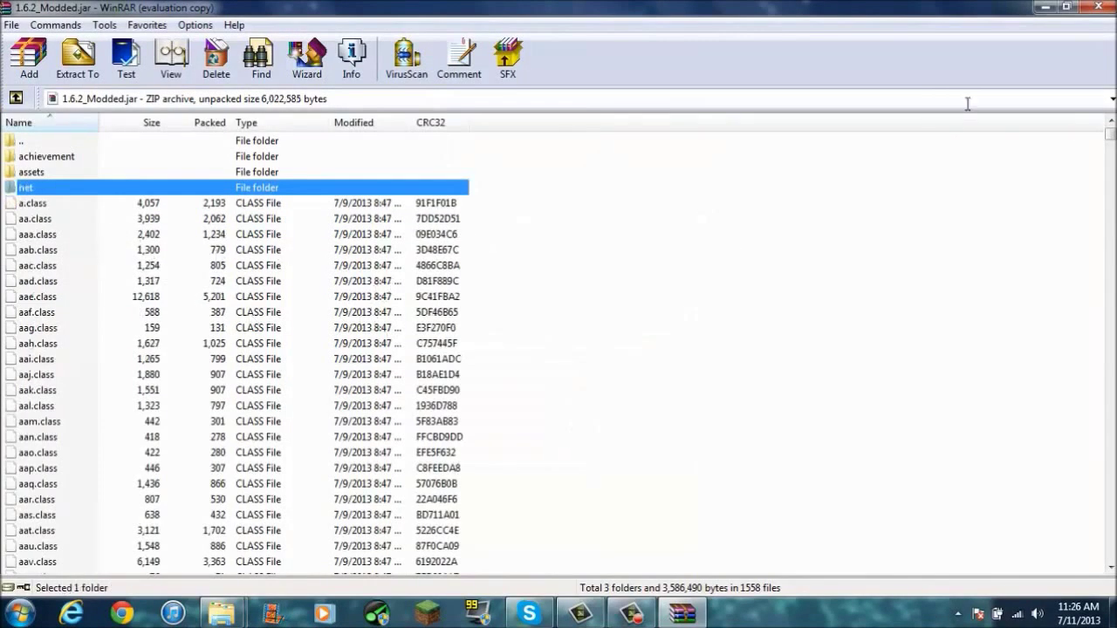
mouse_move(979, 6)
mouse_down()
mouse_move(829, 61)
mouse_move(982, 11)
mouse_up()
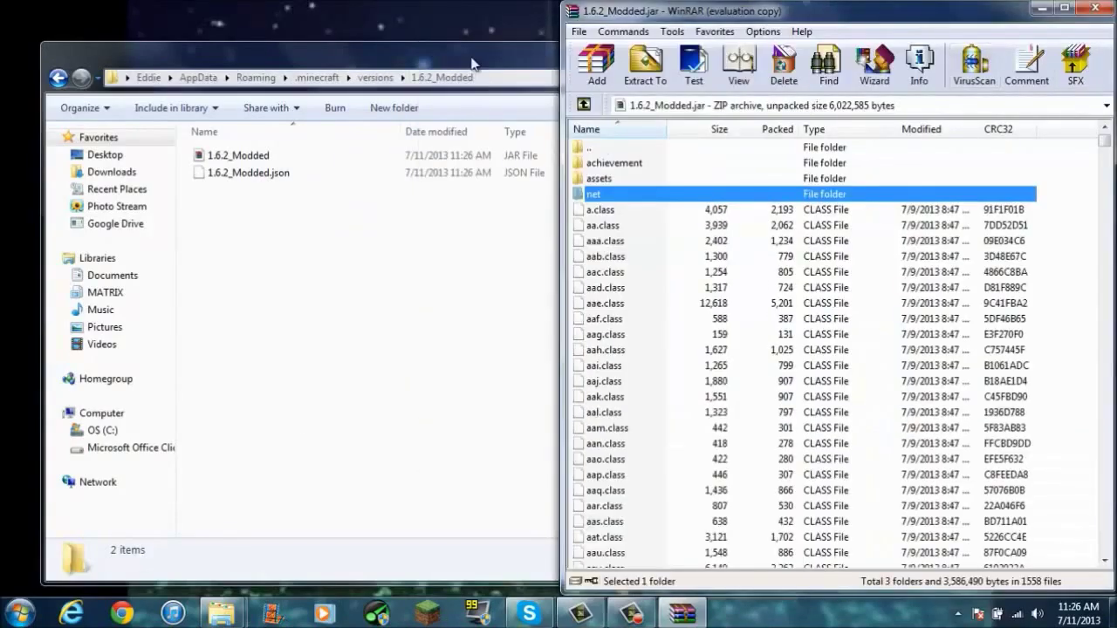
Minimize the old Explorer window and open the user's home folder from the Start menu.
click(498, 58)
click(737, 52)
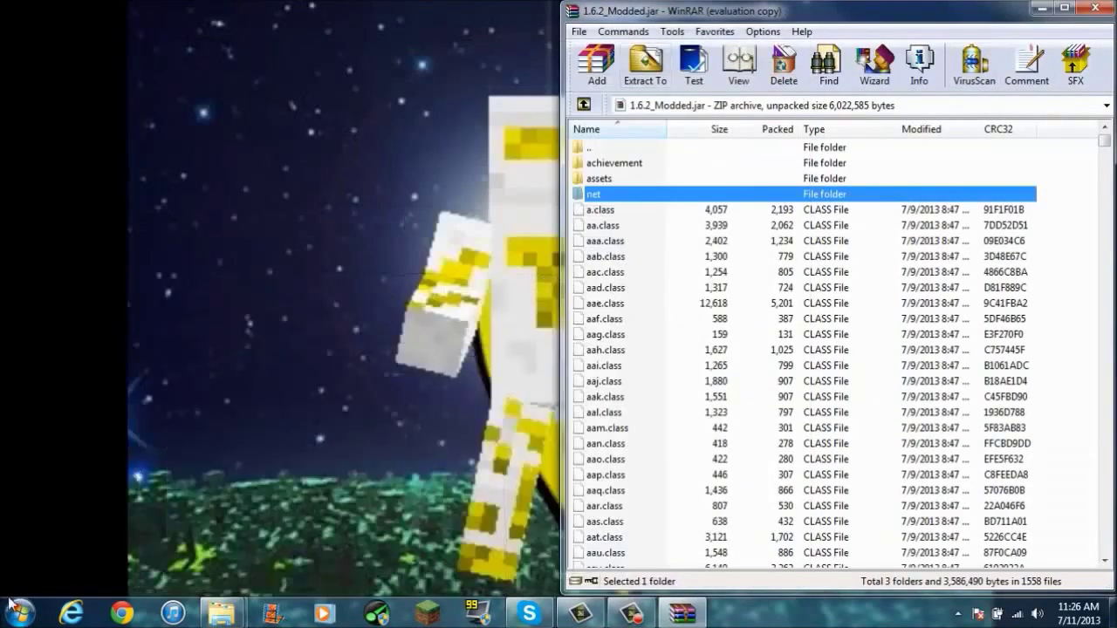
click(19, 612)
click(245, 190)
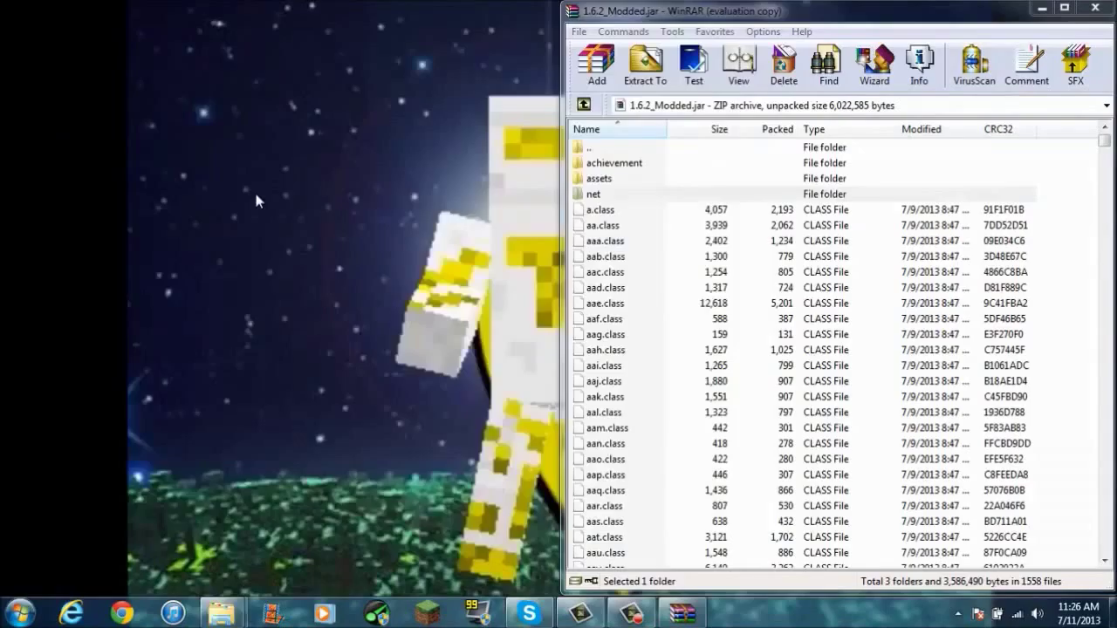
Open Desktop > Minecraft Mods with Explorer snapped to the left half of the screen.
double_click(485, 111)
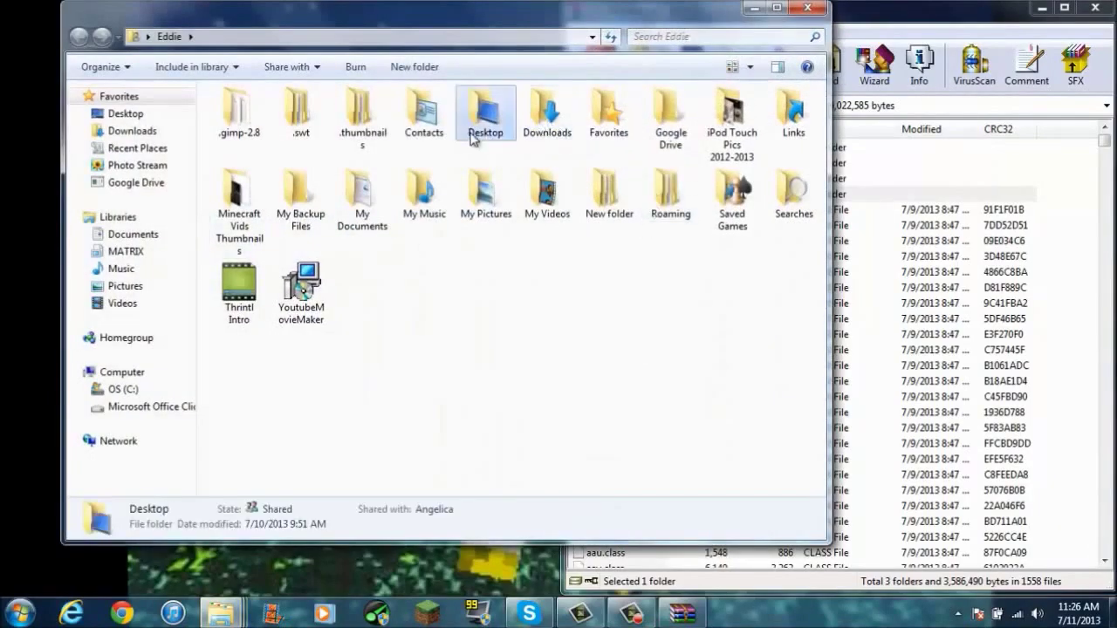
double_click(262, 160)
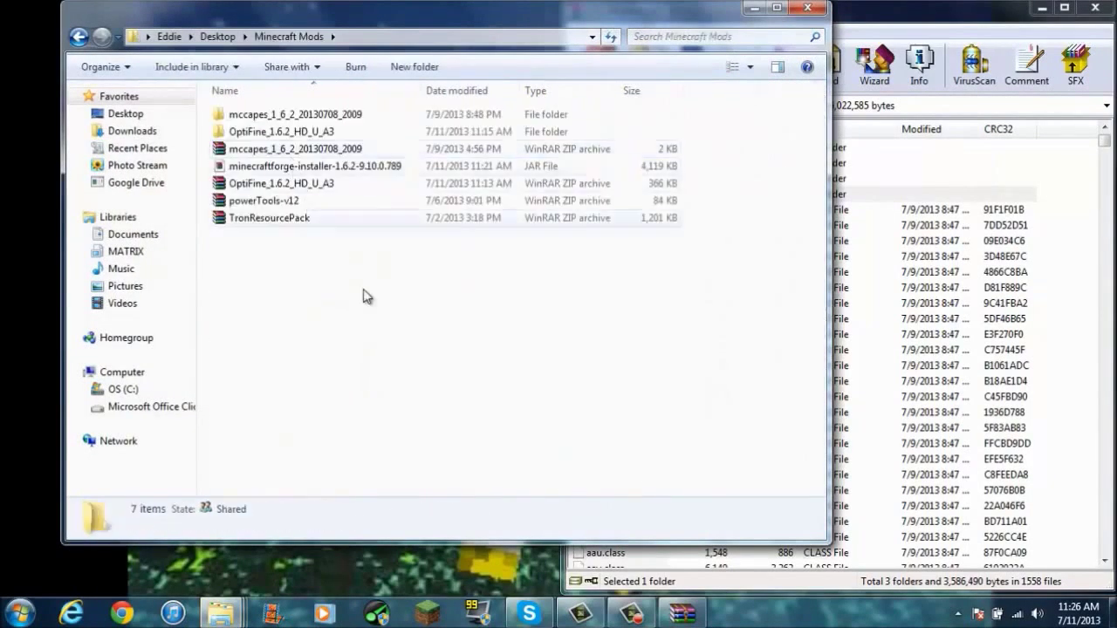
key(super+Left)
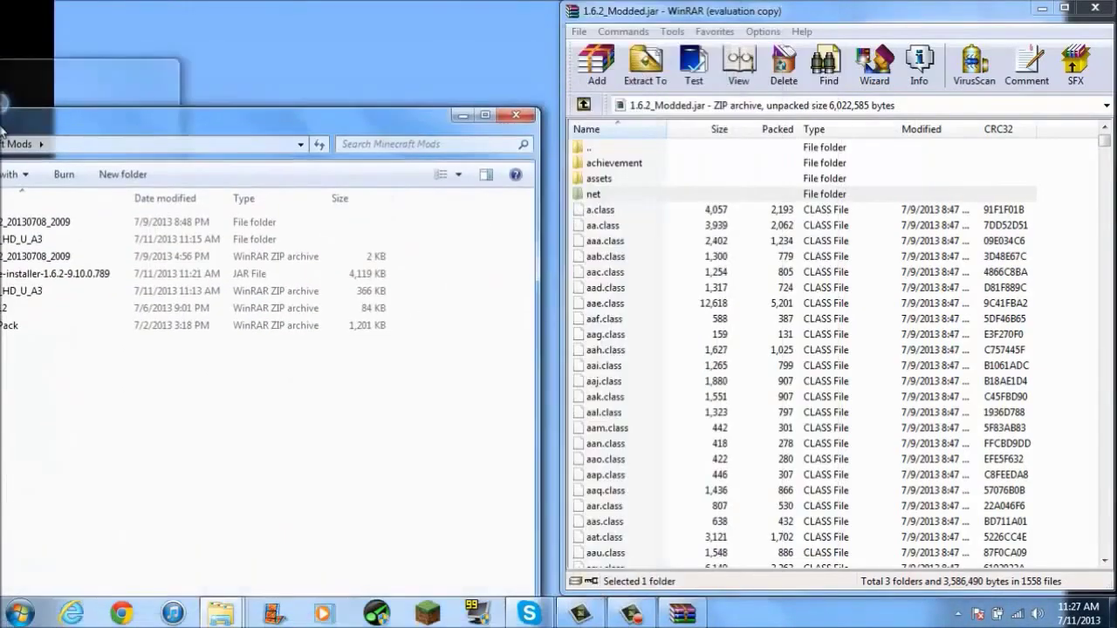
click(223, 116)
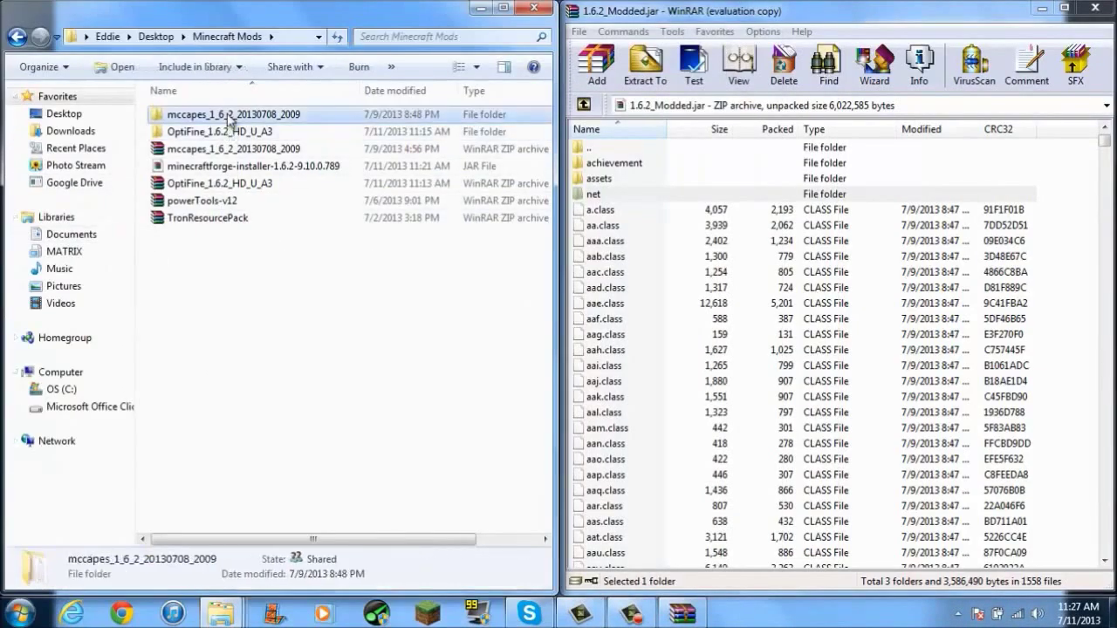
click(223, 131)
click(223, 119)
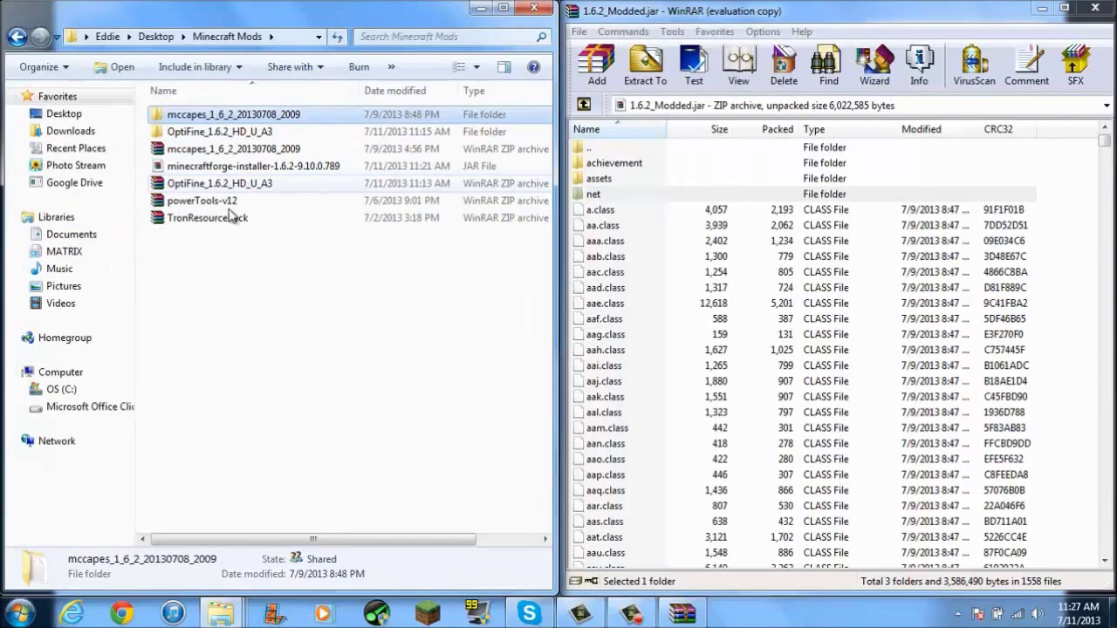
click(225, 128)
click(218, 119)
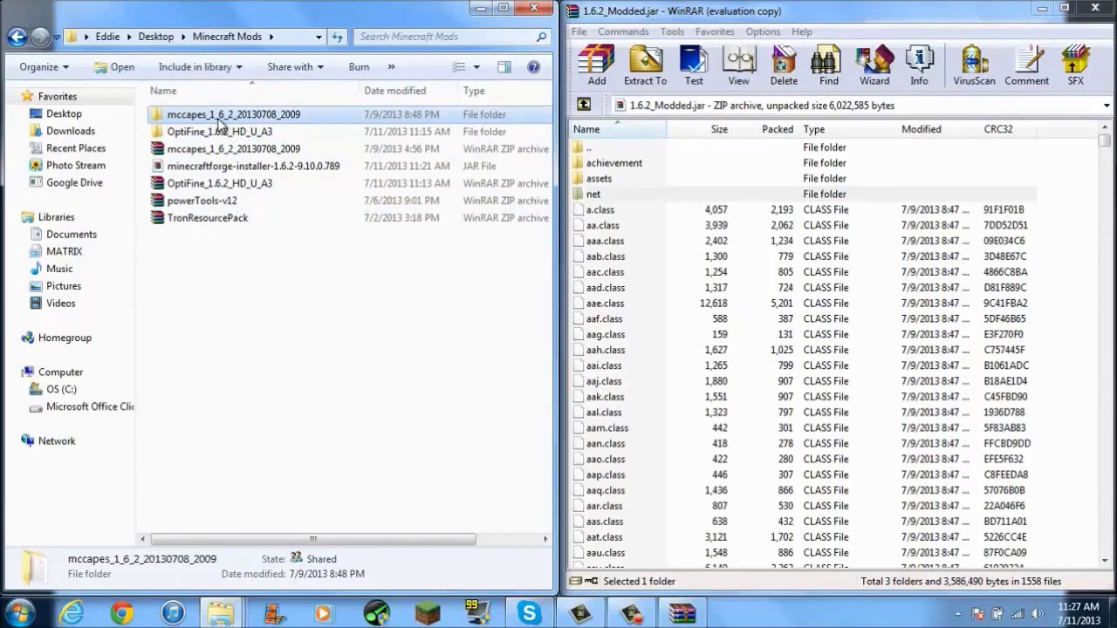
double_click(218, 120)
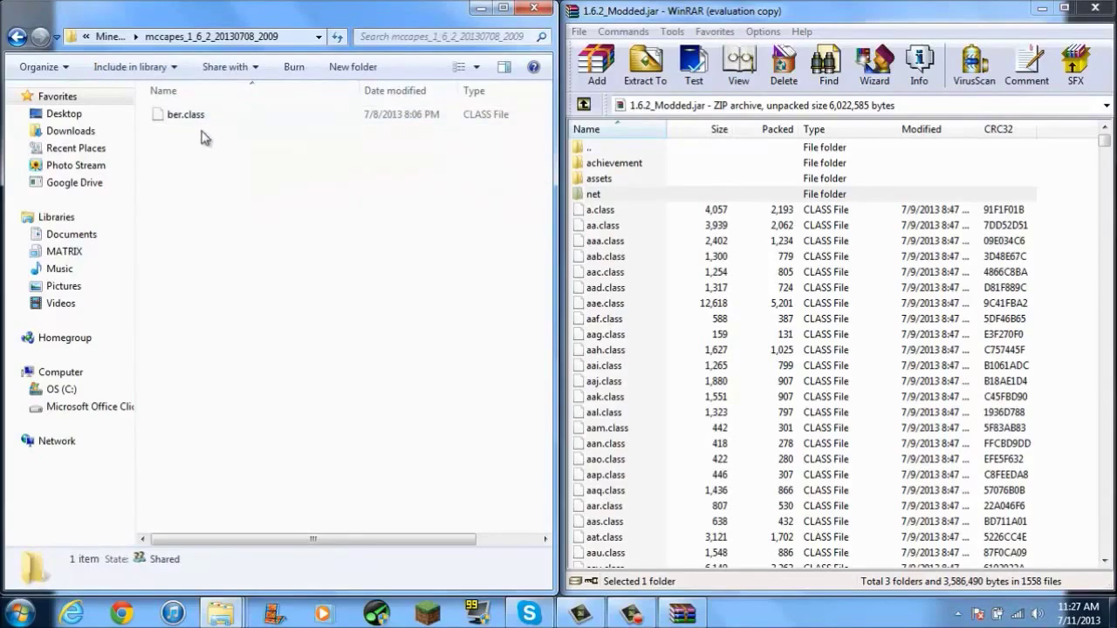
click(18, 38)
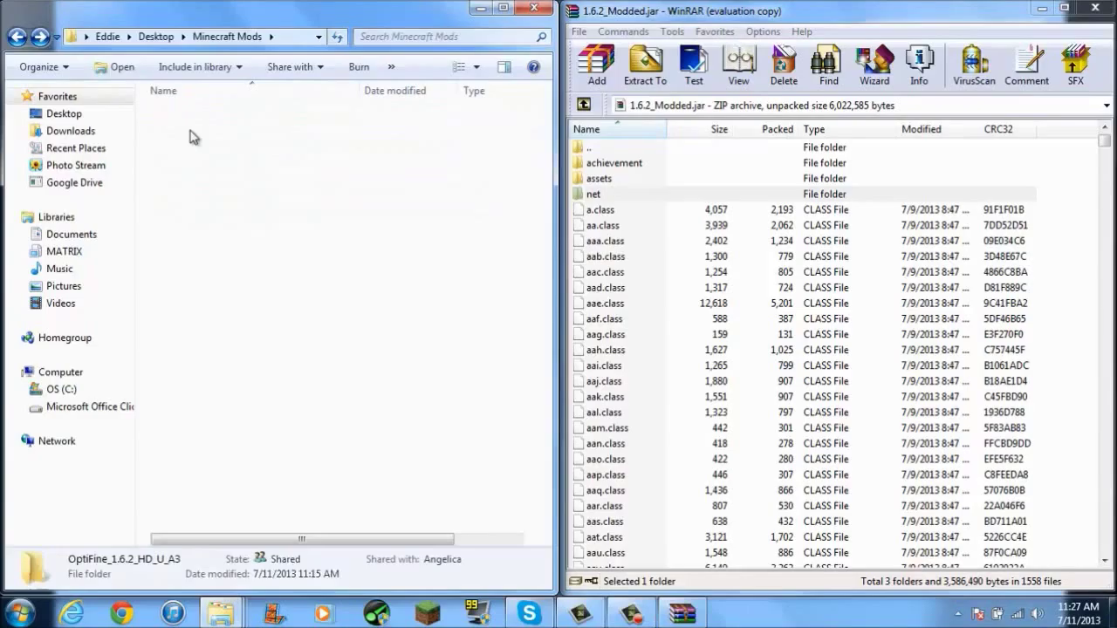
Add all 74 OptiFine_1.6.2_HD_U_A3 files into 1.6.2_Modded.jar by dragging them onto WinRAR.
key(ctrl+a)
scroll(235, 358, down, 15)
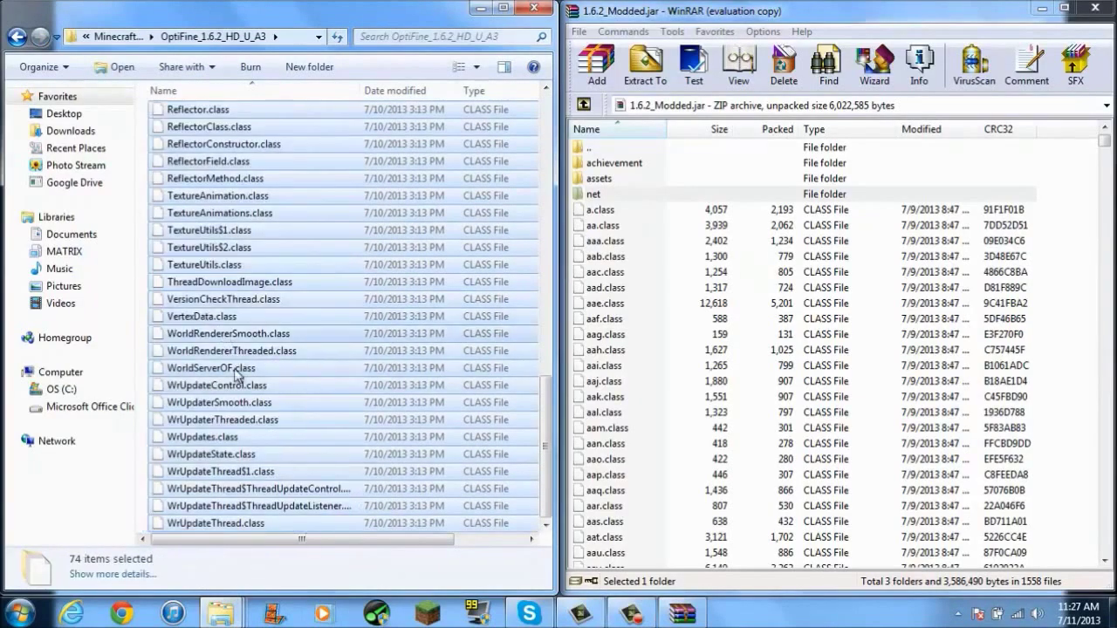
scroll(240, 367, up, 13)
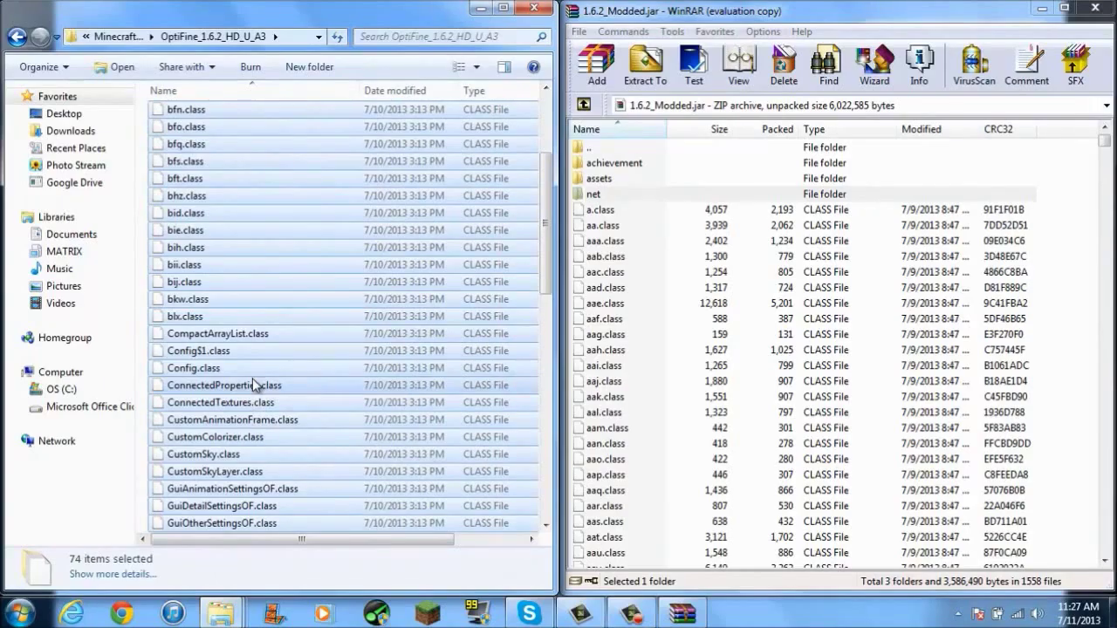
scroll(244, 358, up, 3)
mouse_move(222, 259)
mouse_down()
mouse_move(419, 345)
mouse_move(798, 349)
mouse_up()
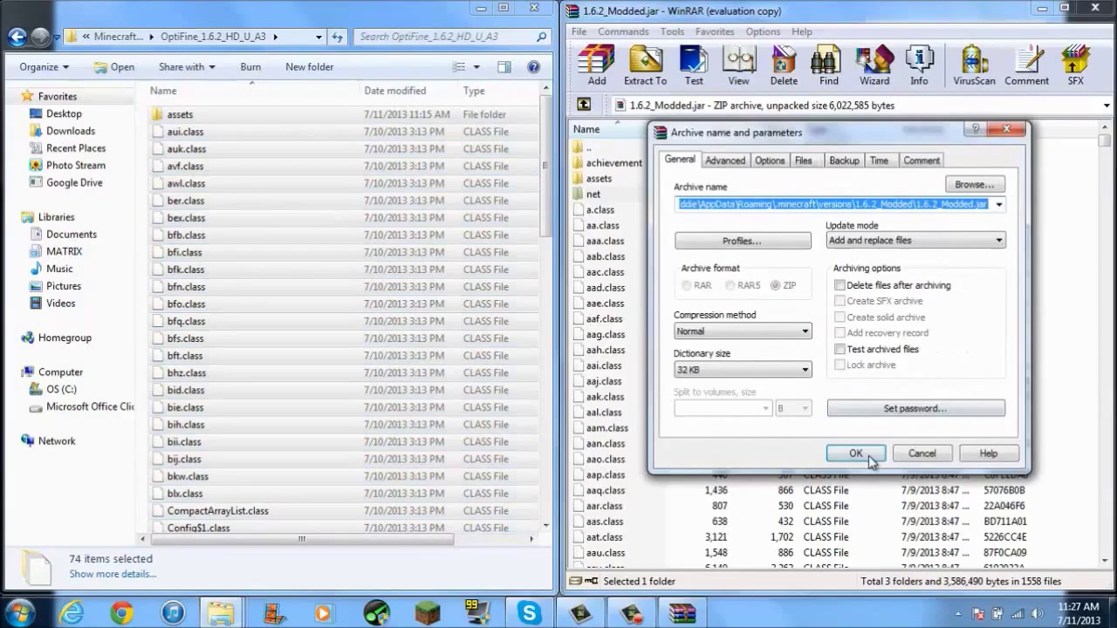
click(856, 449)
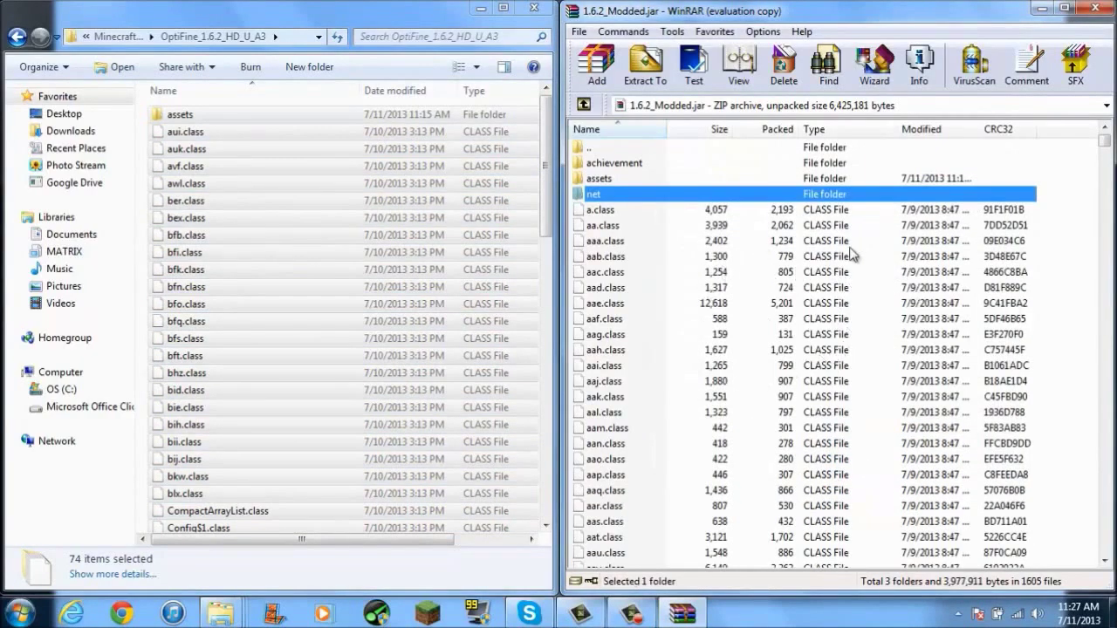
Add ber.class from the mccapes_1_6_2_20130708_2009 folder into 1.6.2_Modded.jar.
click(17, 37)
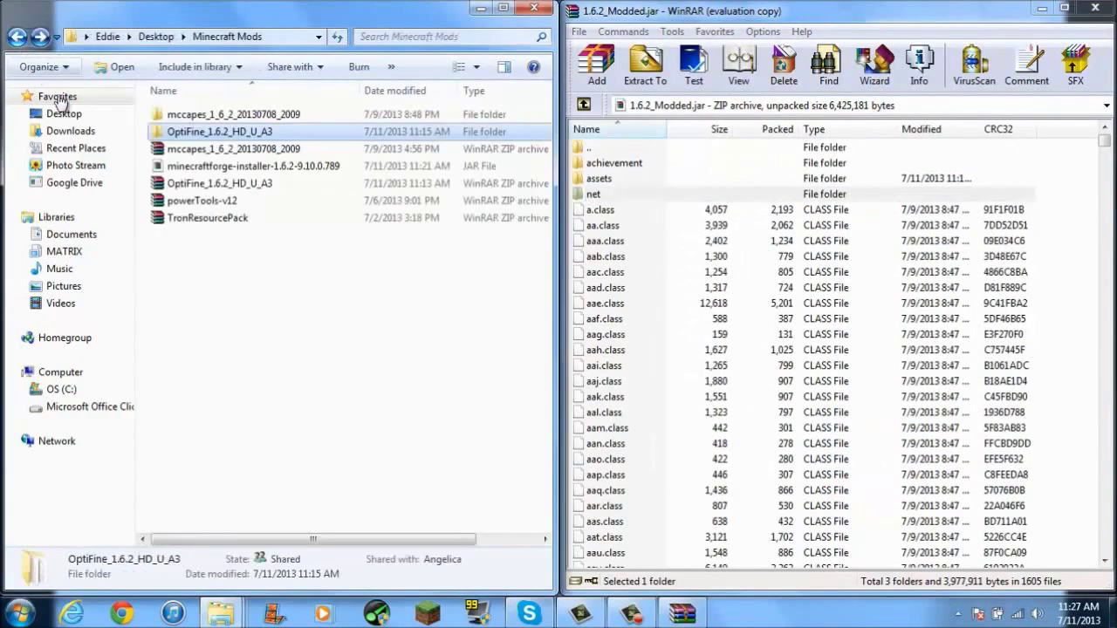
double_click(178, 116)
click(181, 117)
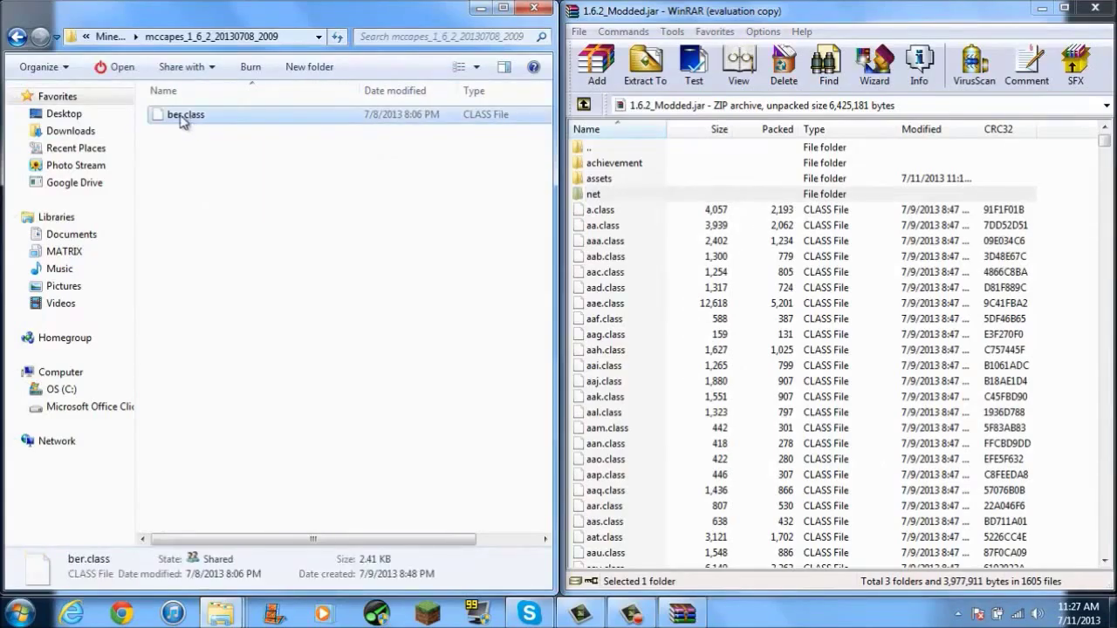
mouse_move(180, 119)
mouse_down()
mouse_move(342, 162)
mouse_move(700, 322)
mouse_up()
click(857, 454)
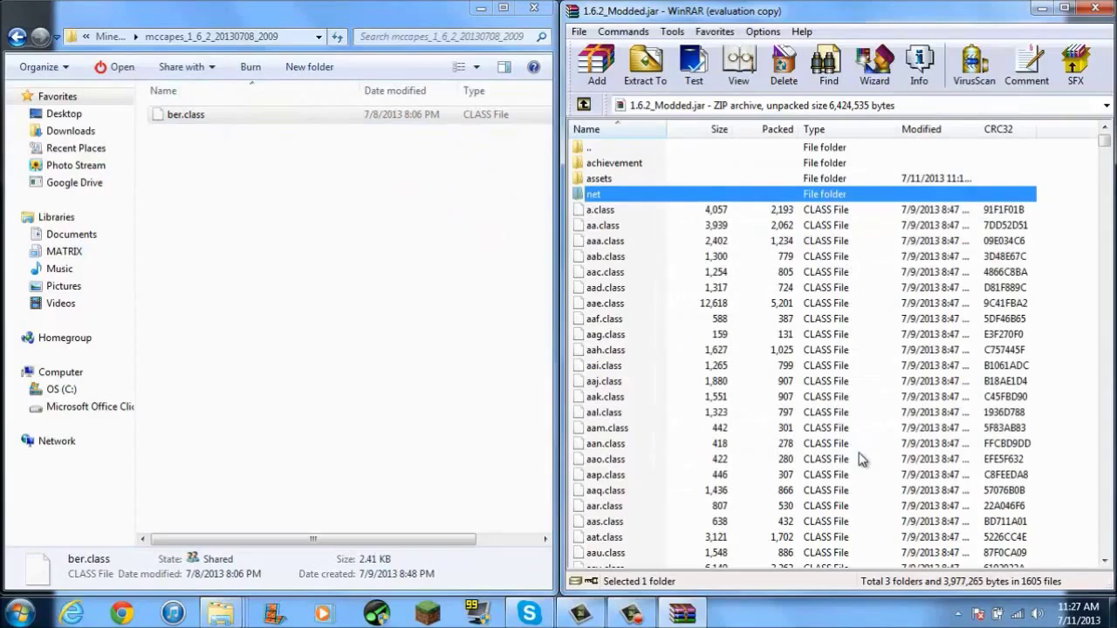
Go back to Minecraft Mods and close the file browser window.
click(17, 37)
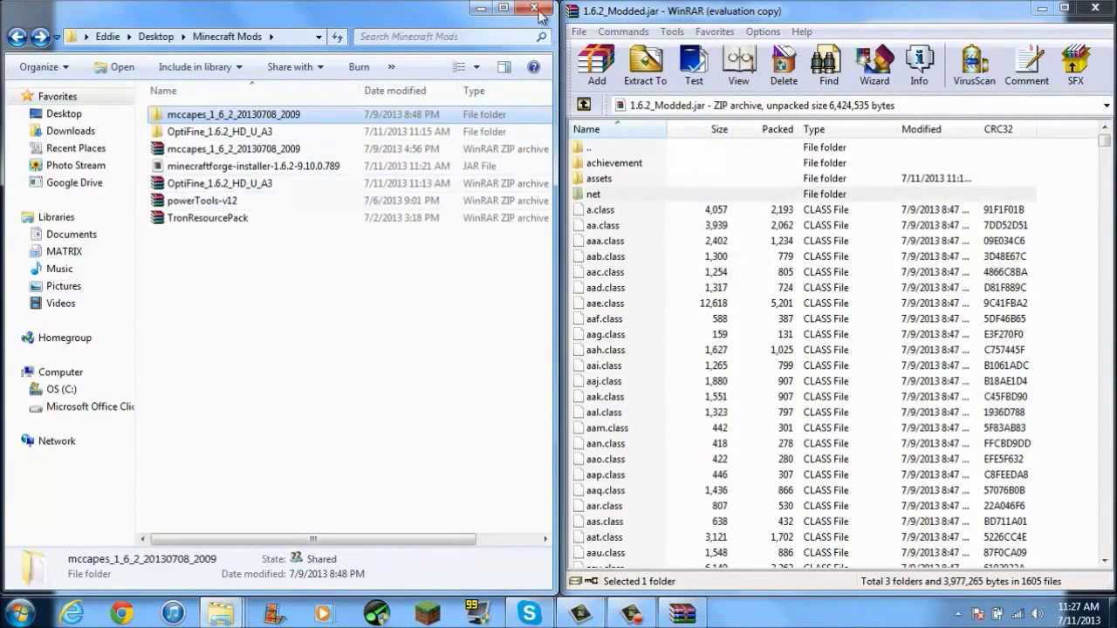
click(562, 21)
key(super+Home)
Close WinRAR and the 1.6.2_Modded folder window.
click(1091, 10)
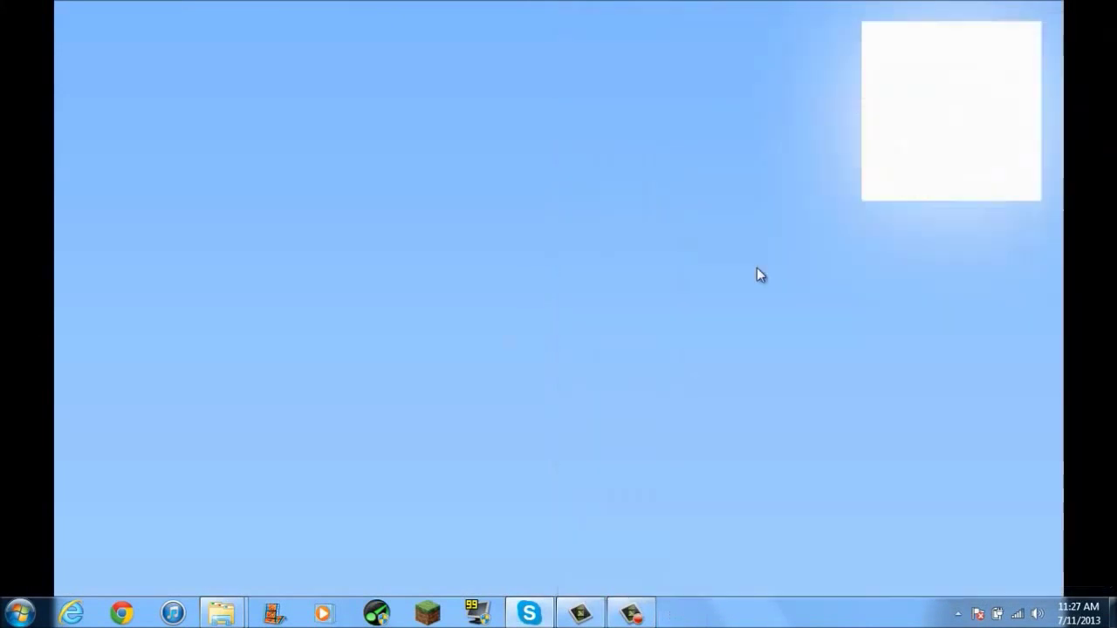
mouse_move(211, 616)
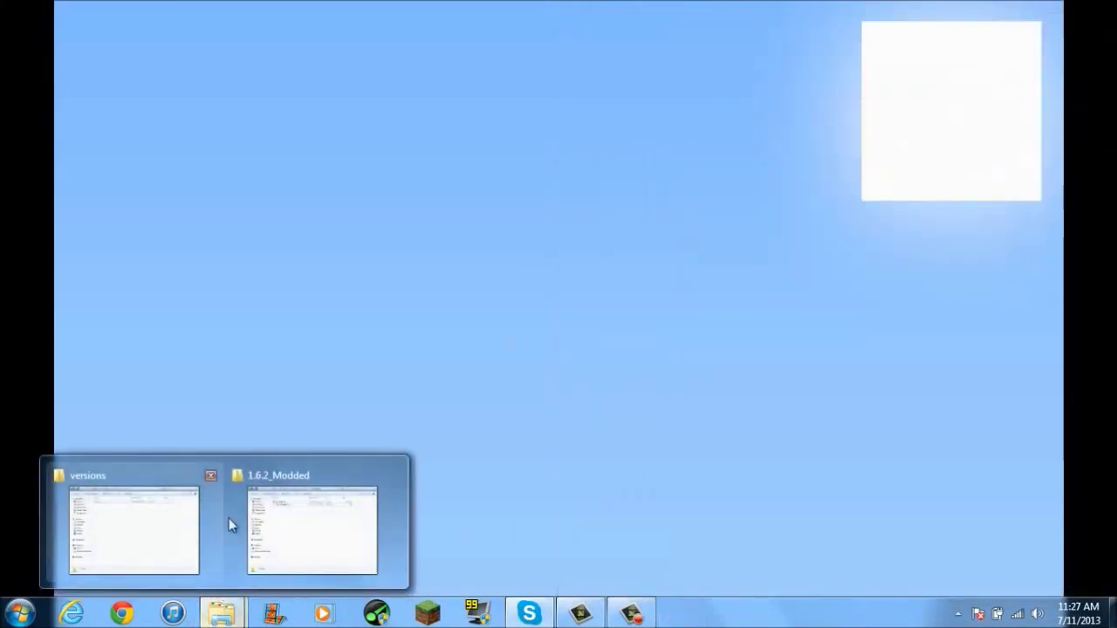
click(366, 485)
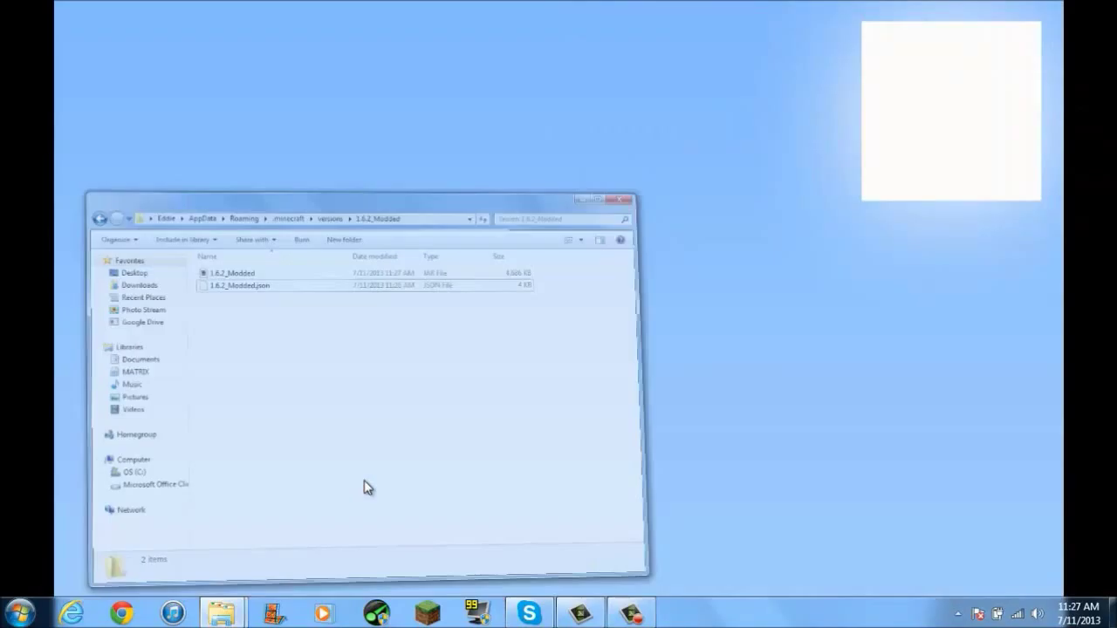
click(791, 51)
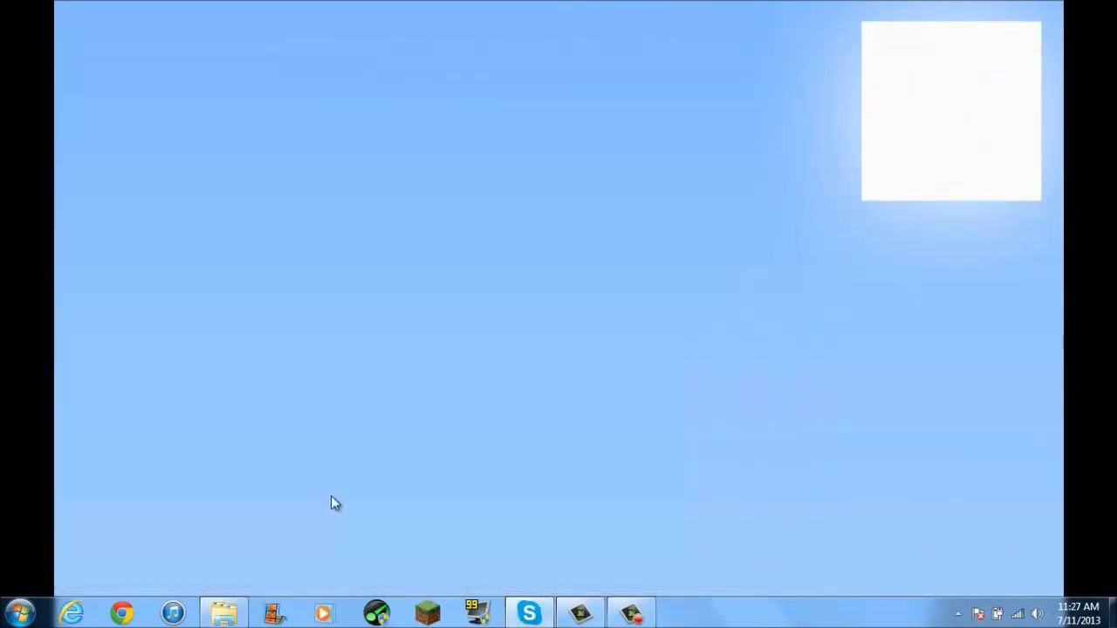
Close the versions folder window and start Minecraft from its taskbar jump list.
click(232, 618)
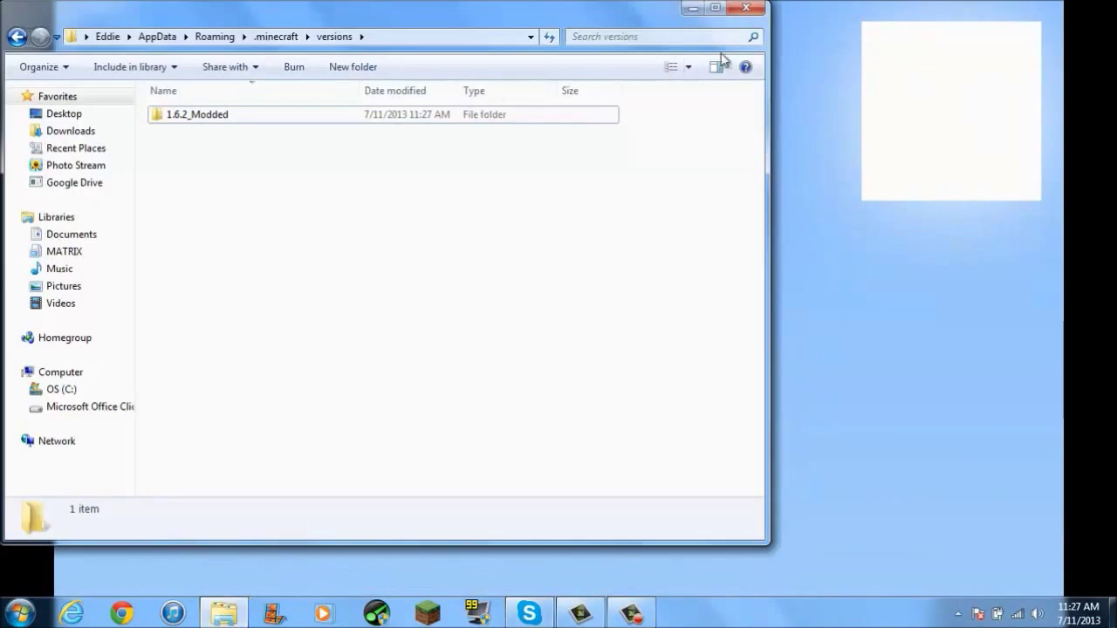
click(734, 10)
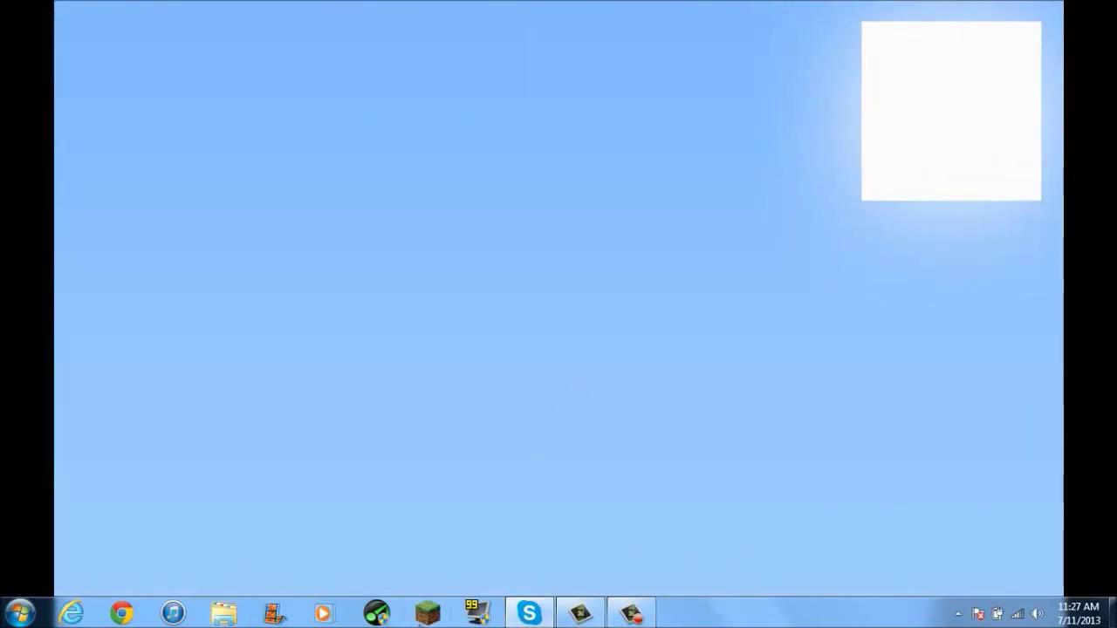
right_click(422, 622)
click(363, 550)
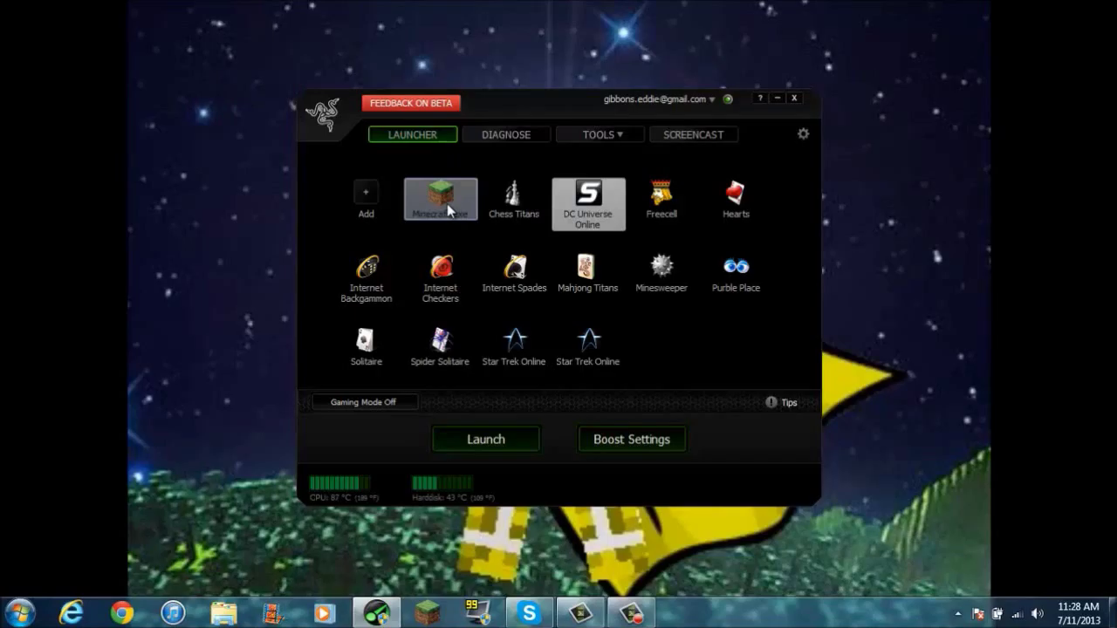
Launch Minecraft.exe through Razer Game Booster, then minimize the booster to reveal the launcher.
double_click(448, 205)
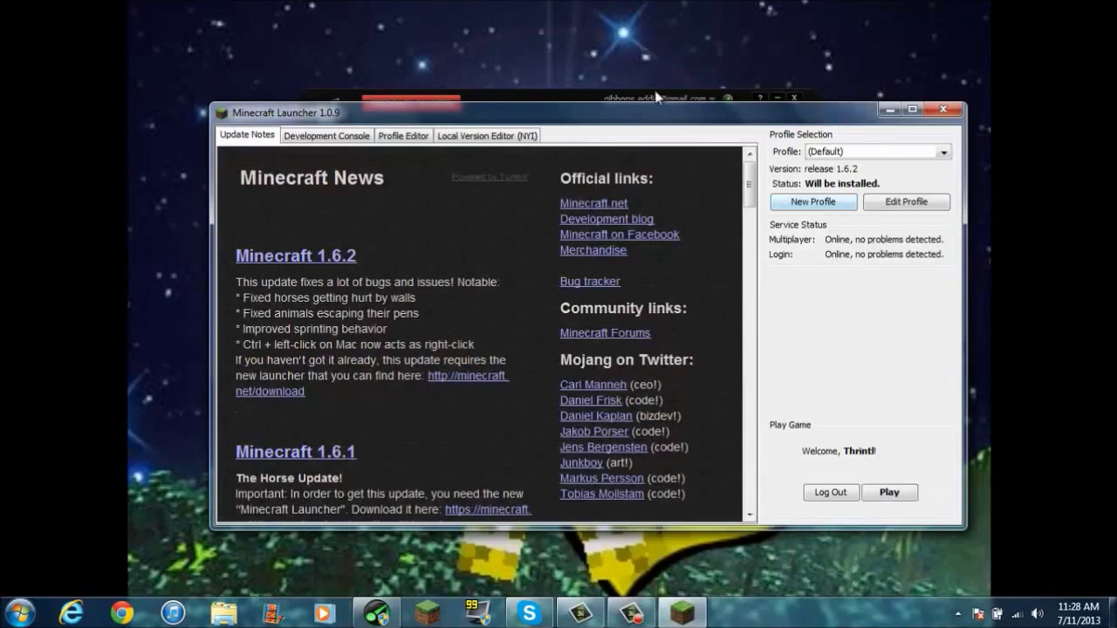
mouse_move(635, 103)
mouse_down()
mouse_move(591, 93)
mouse_move(579, 120)
mouse_move(589, 115)
mouse_move(581, 74)
mouse_move(575, 82)
mouse_up()
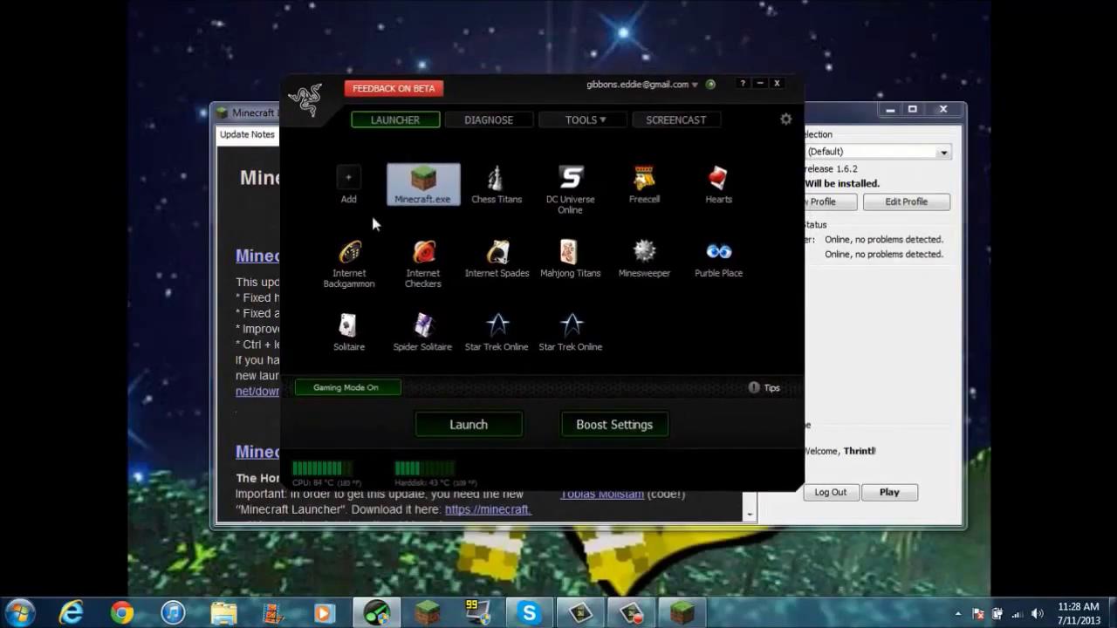
click(759, 83)
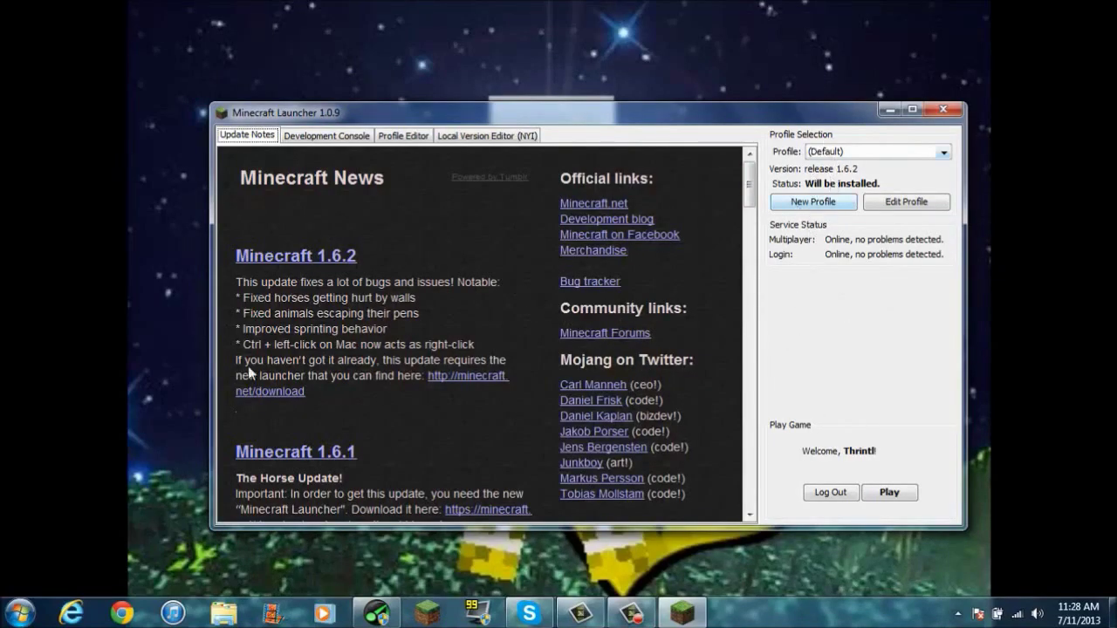
Switch the Default profile's version to release 1.6.2_Modded and save the profile.
click(892, 203)
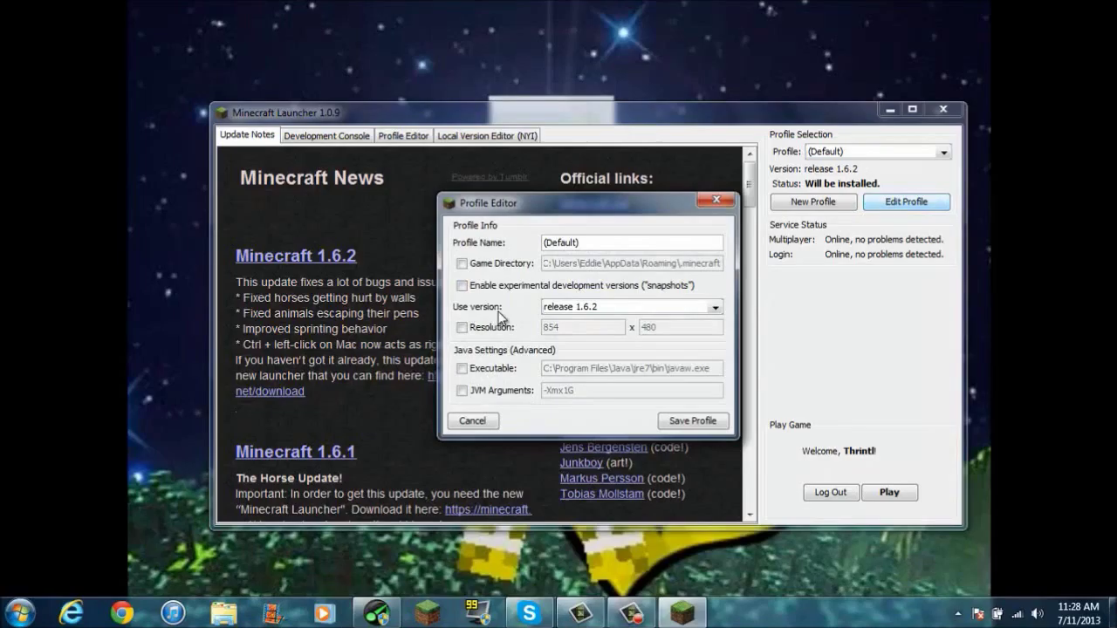
click(710, 312)
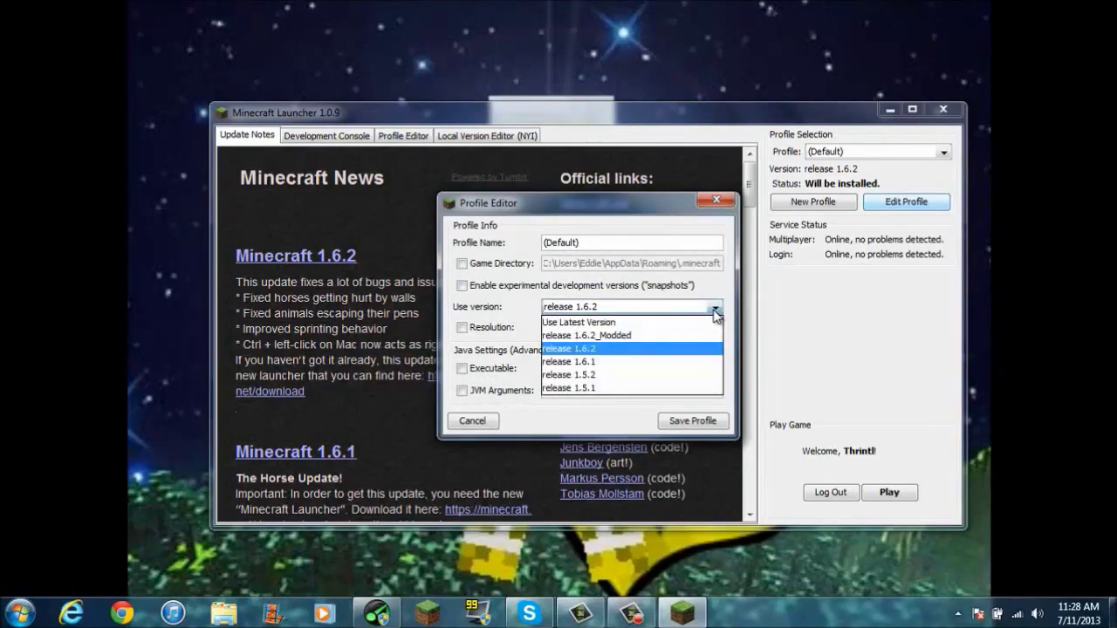
click(670, 333)
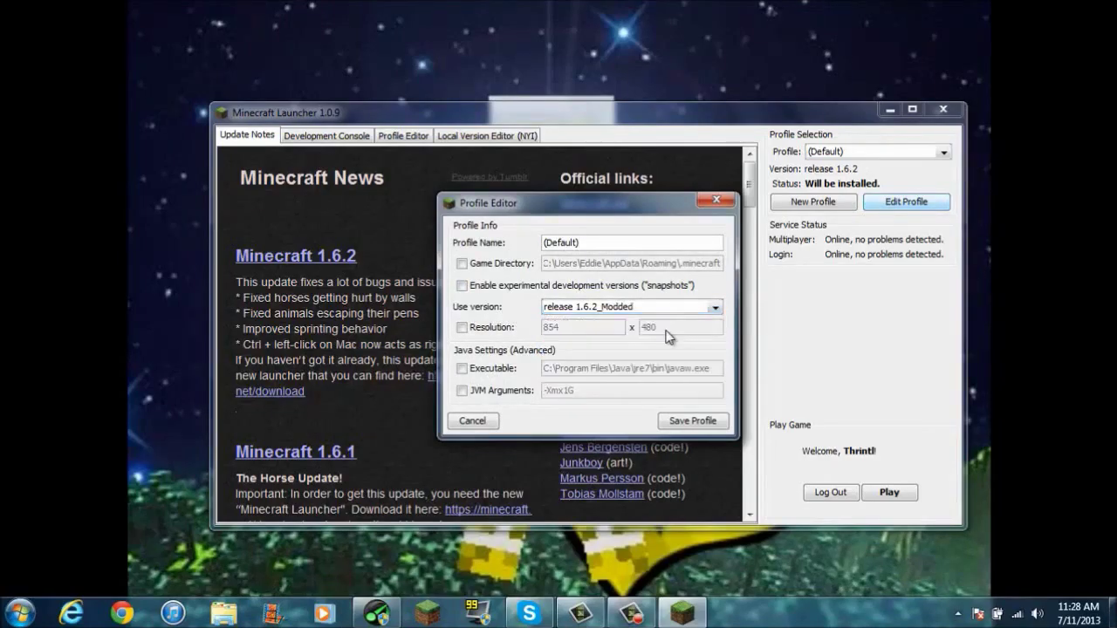
click(691, 422)
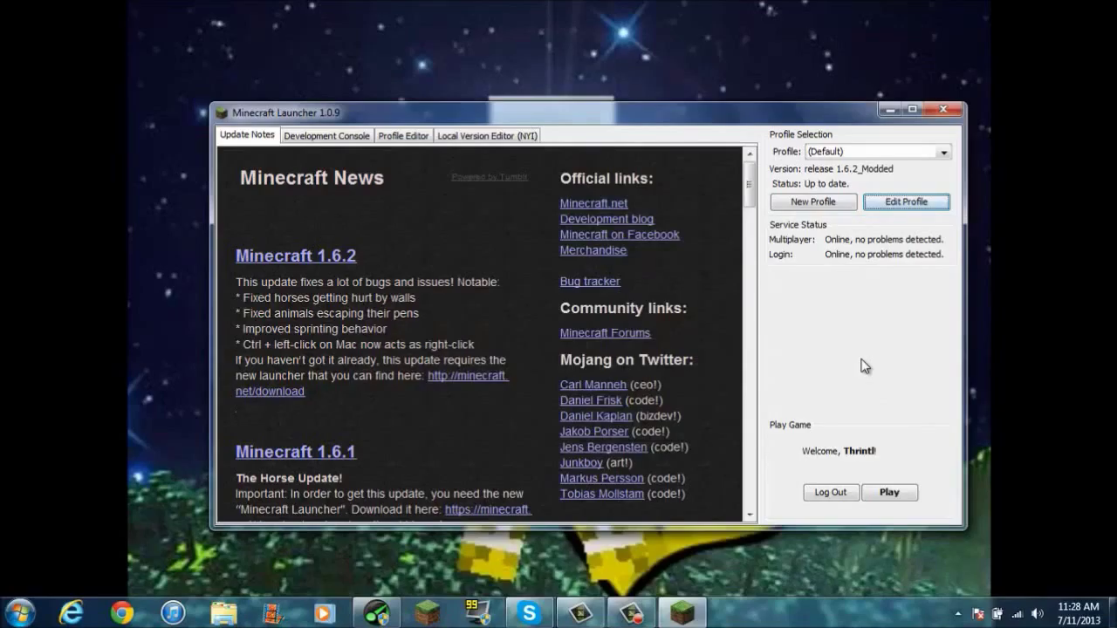
Start the modded game and delete the old Multiplayer World save.
click(889, 494)
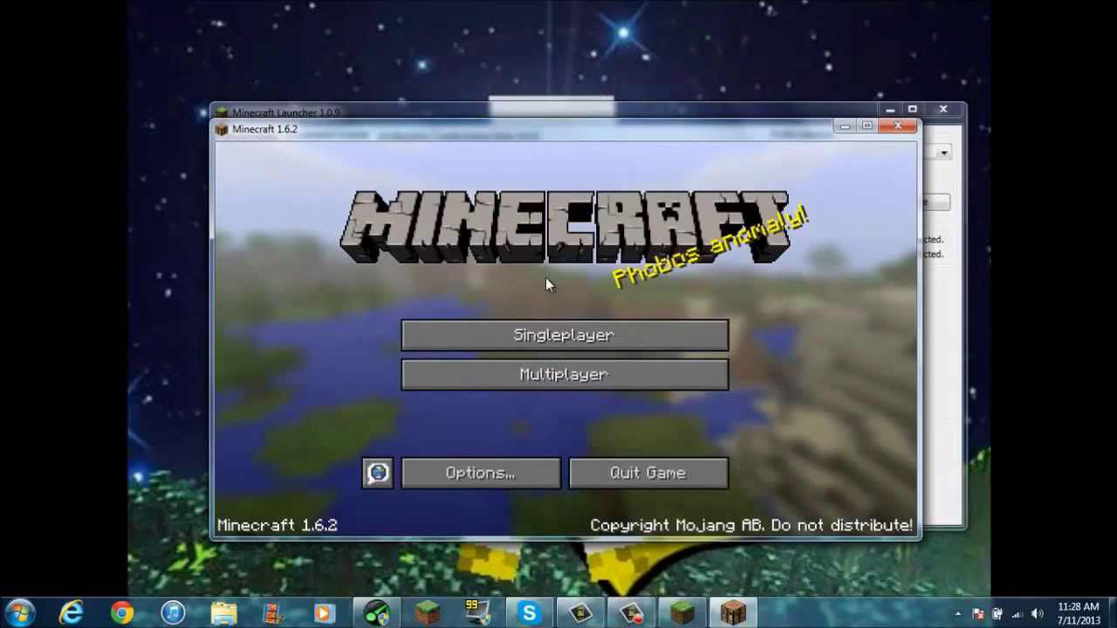
click(535, 336)
click(476, 304)
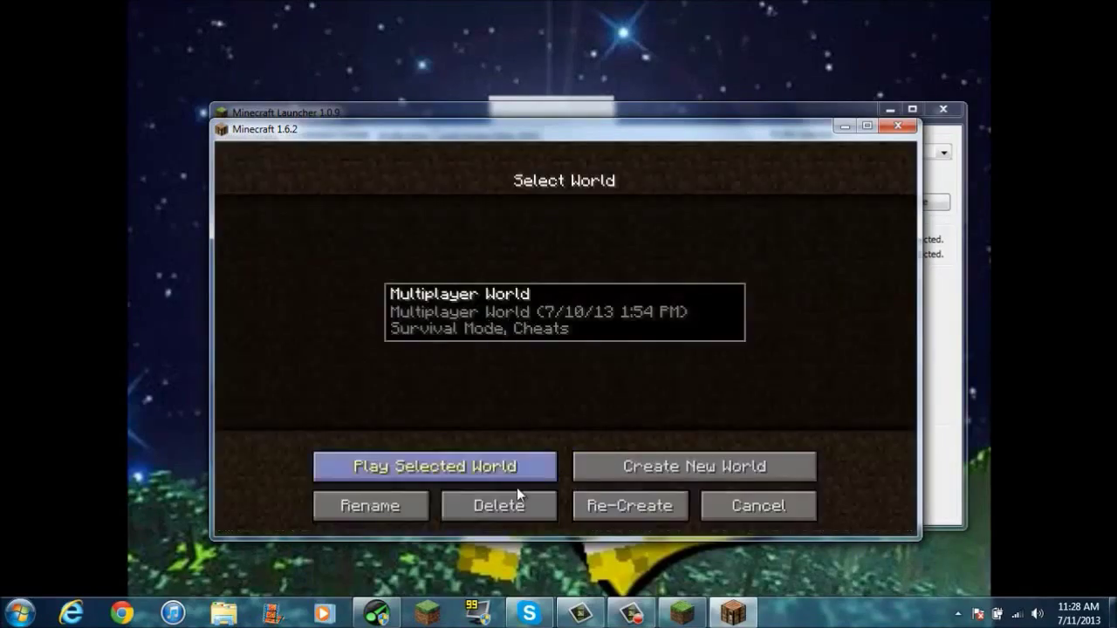
click(467, 506)
click(474, 381)
Create a new Creative world and walk forward along the snowy path.
click(694, 466)
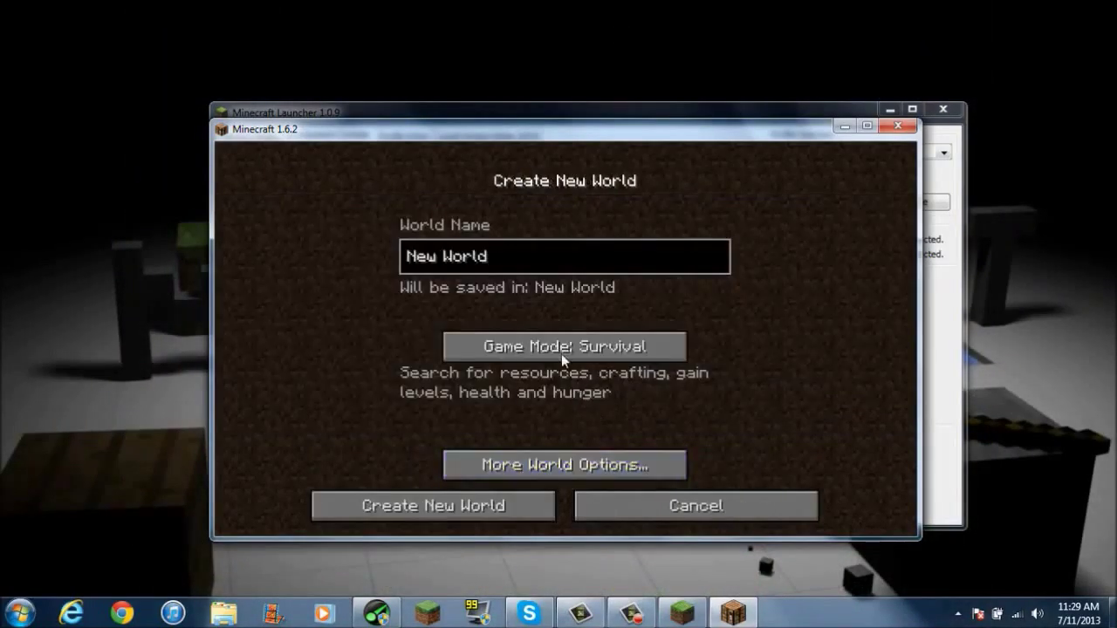
click(548, 351)
click(544, 355)
click(515, 502)
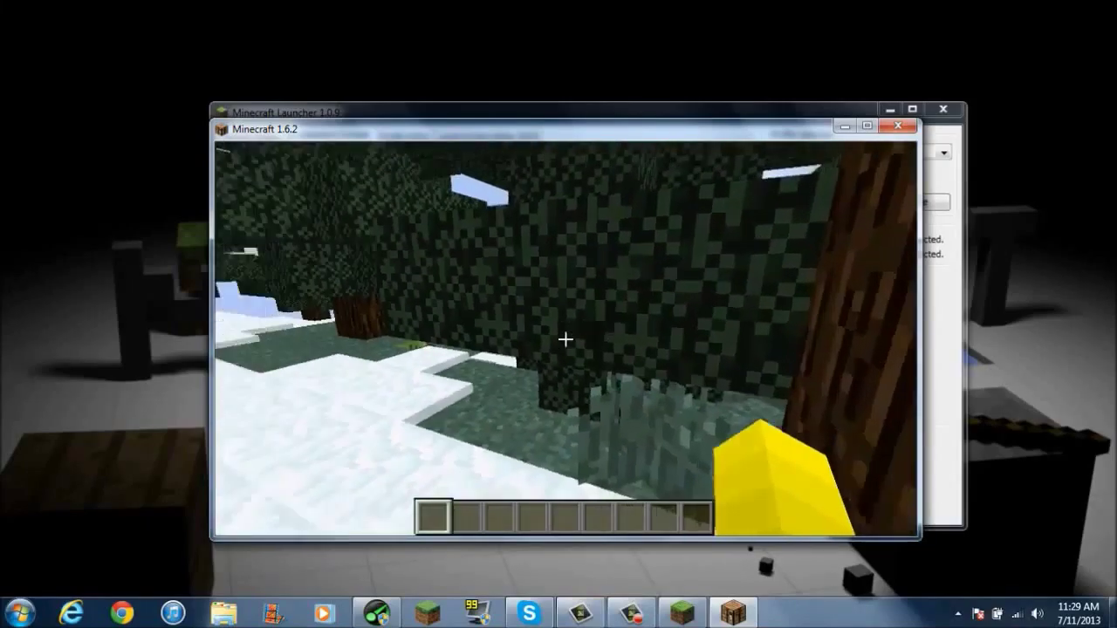
key(w)
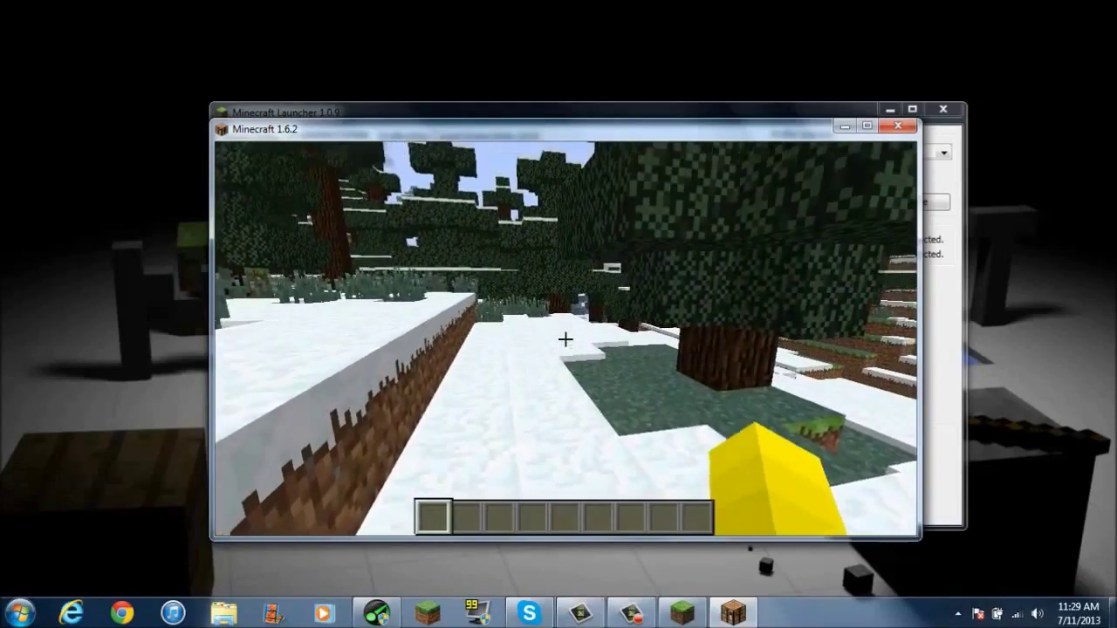
Set Particles from All to Minimal in the Animations video settings.
key(Escape)
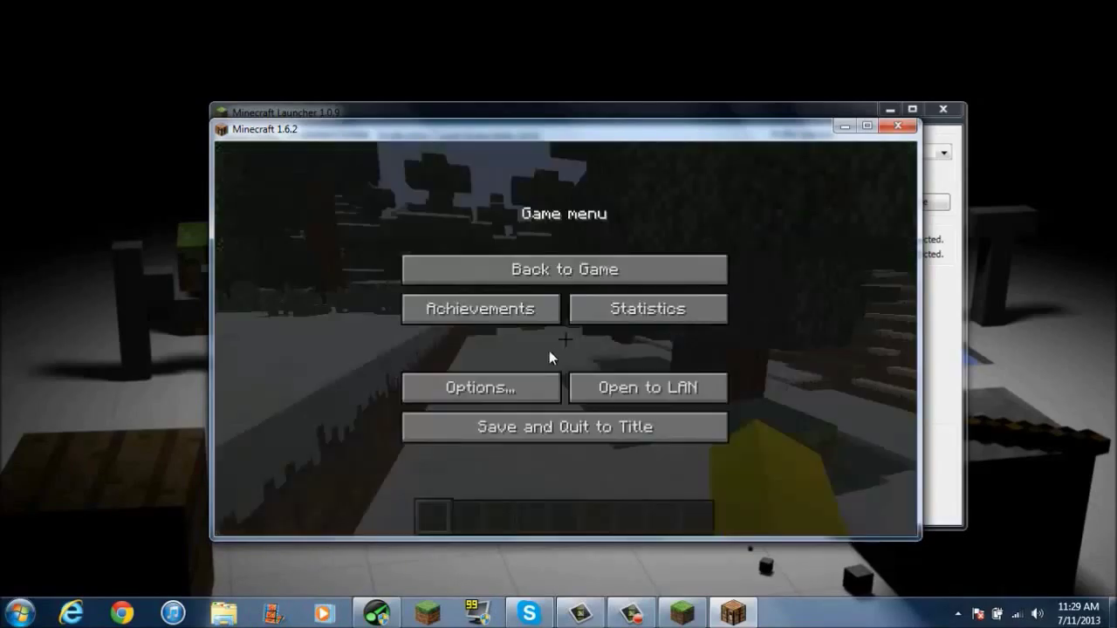
click(518, 388)
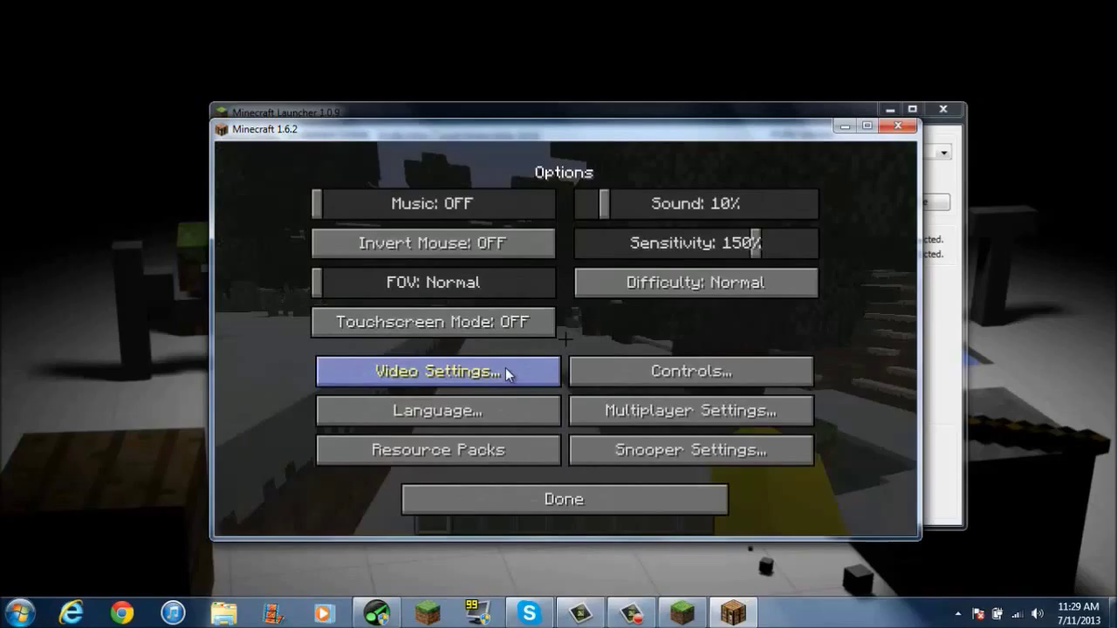
click(504, 370)
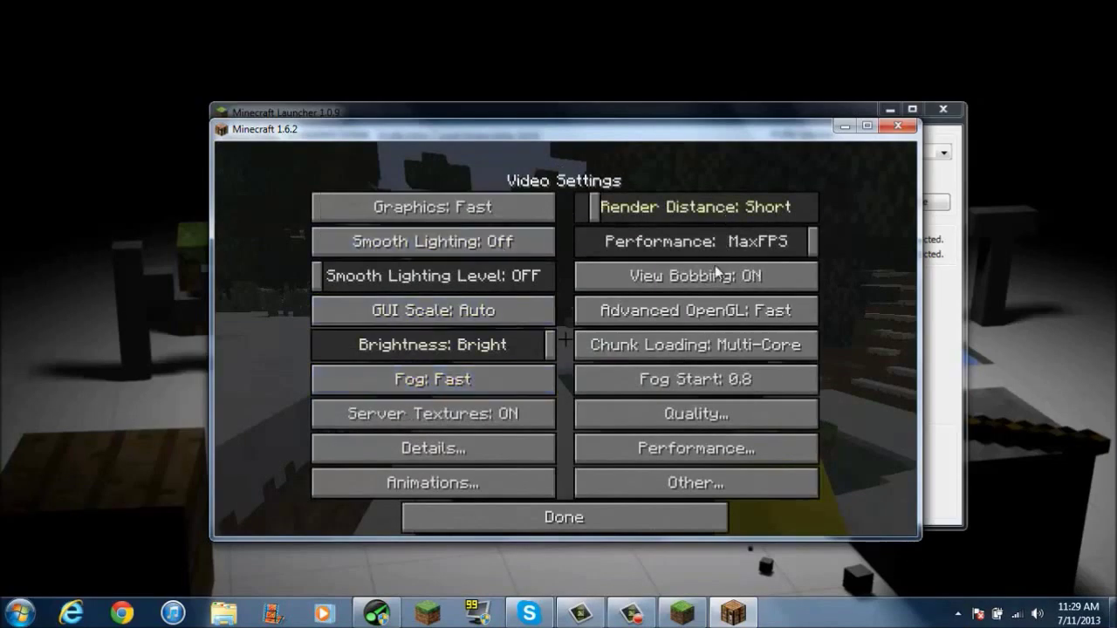
click(500, 453)
click(544, 519)
click(499, 486)
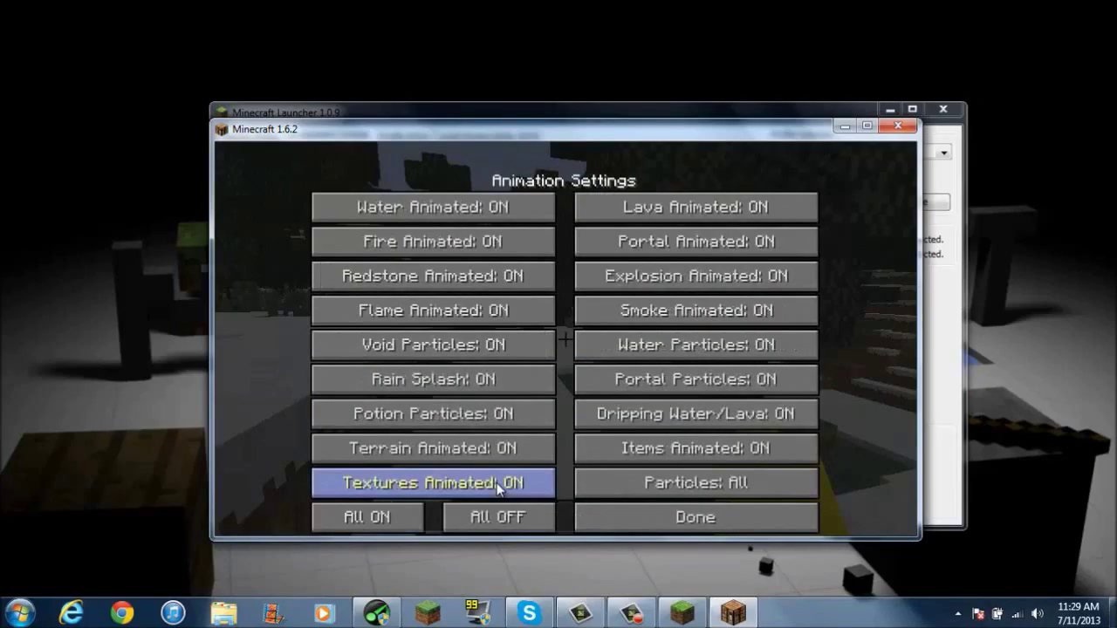
click(695, 483)
click(698, 519)
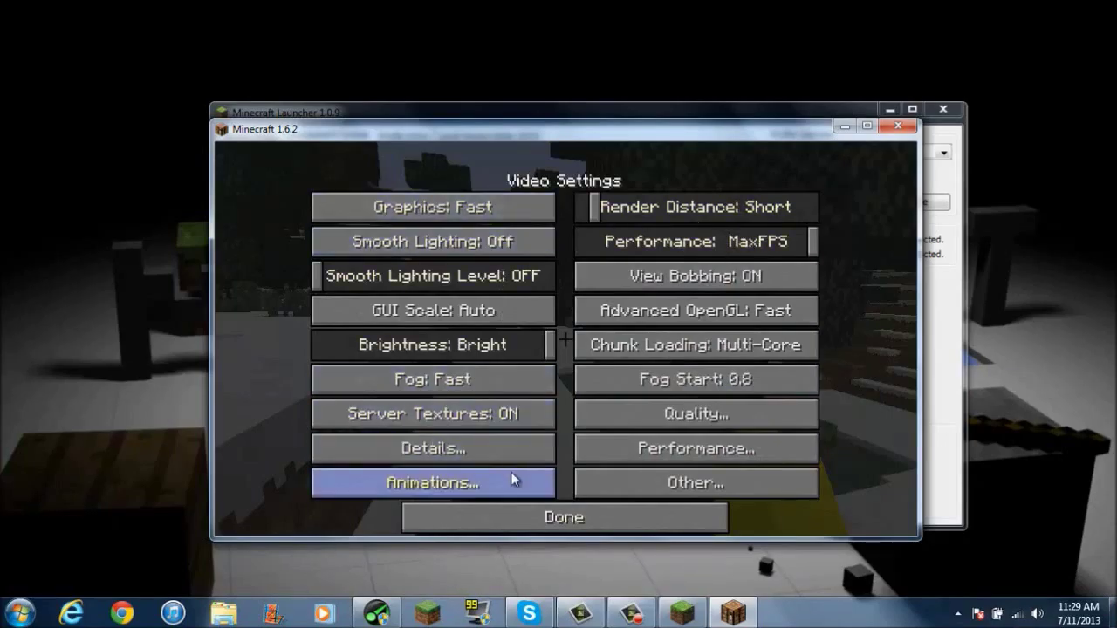
Review the Quality, Performance and Details settings, then back out to the game menu.
click(742, 425)
click(535, 518)
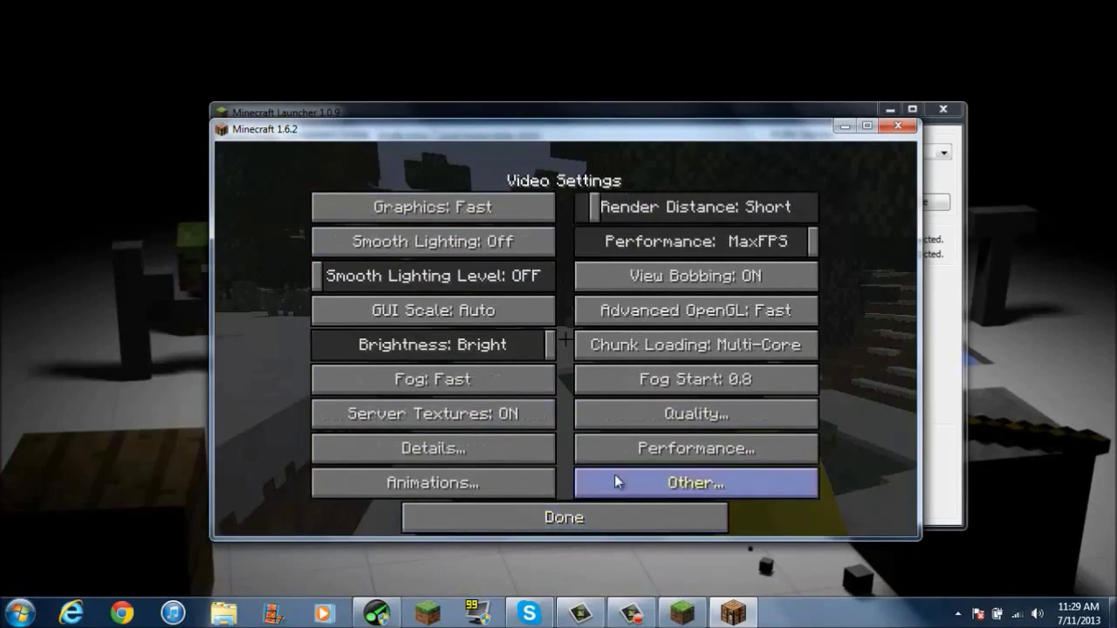
click(629, 449)
click(544, 526)
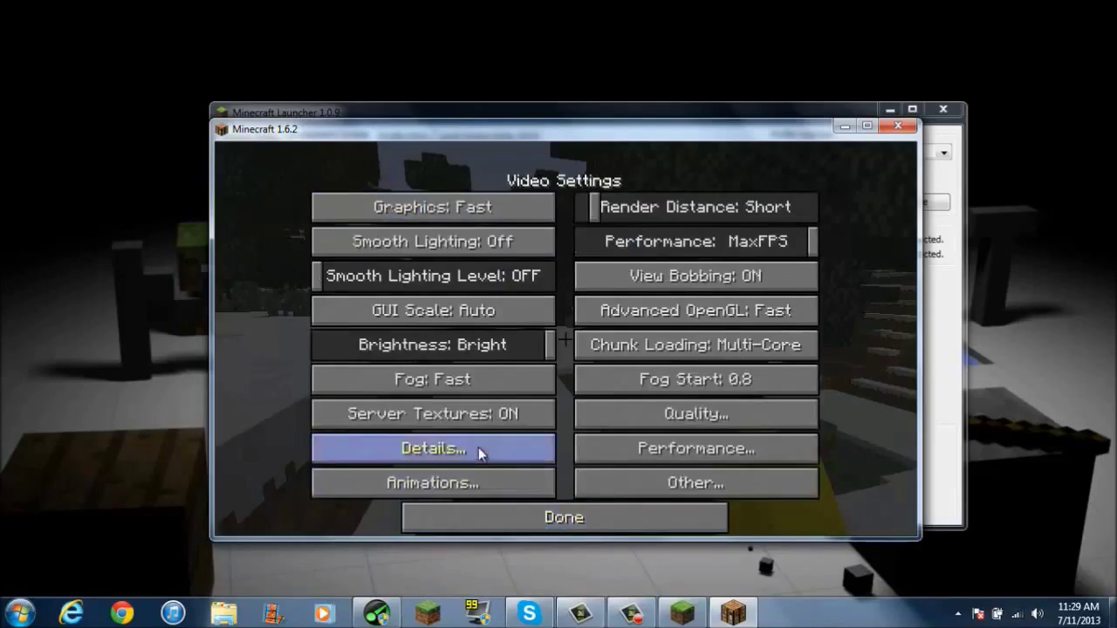
click(478, 446)
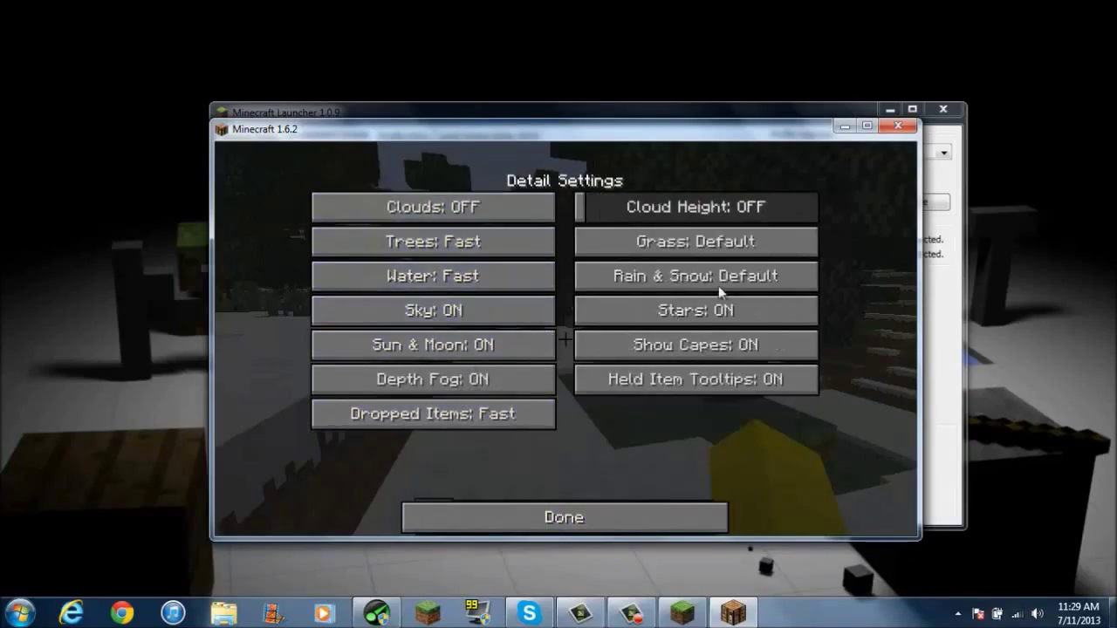
click(691, 521)
click(672, 517)
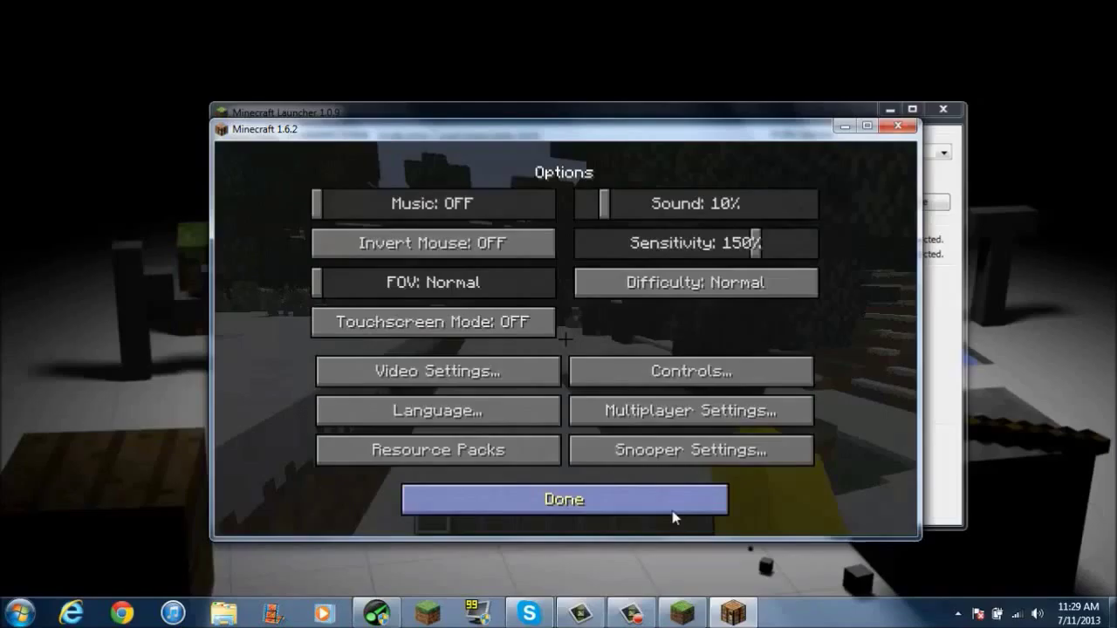
click(616, 501)
Resume the world, toggle the debug overlay and fly up over the taiga treetops.
click(563, 270)
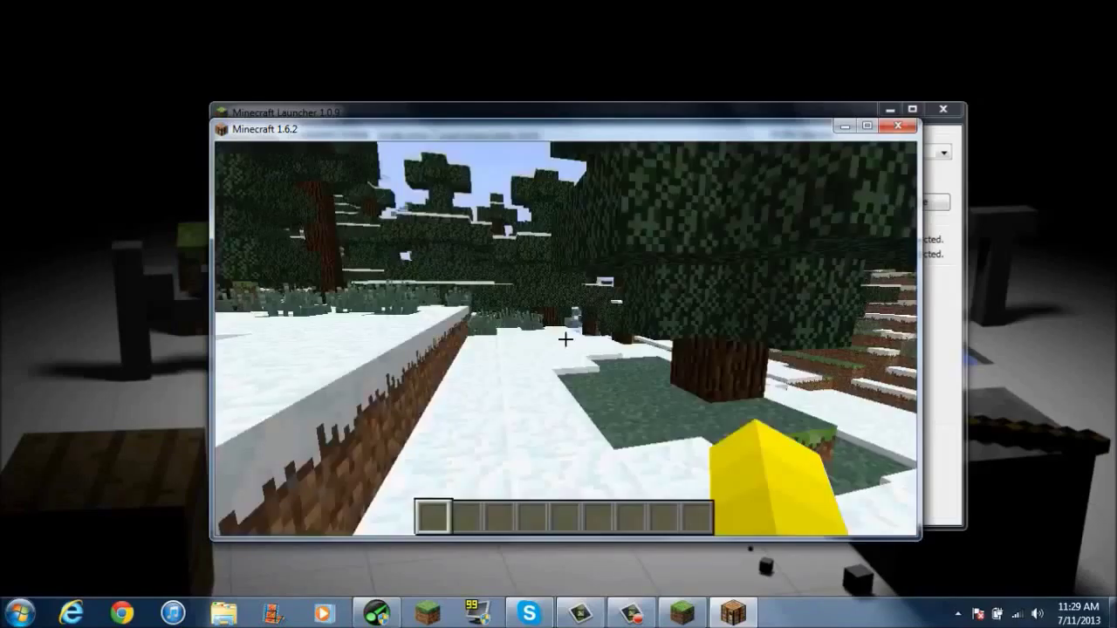
key(F3)
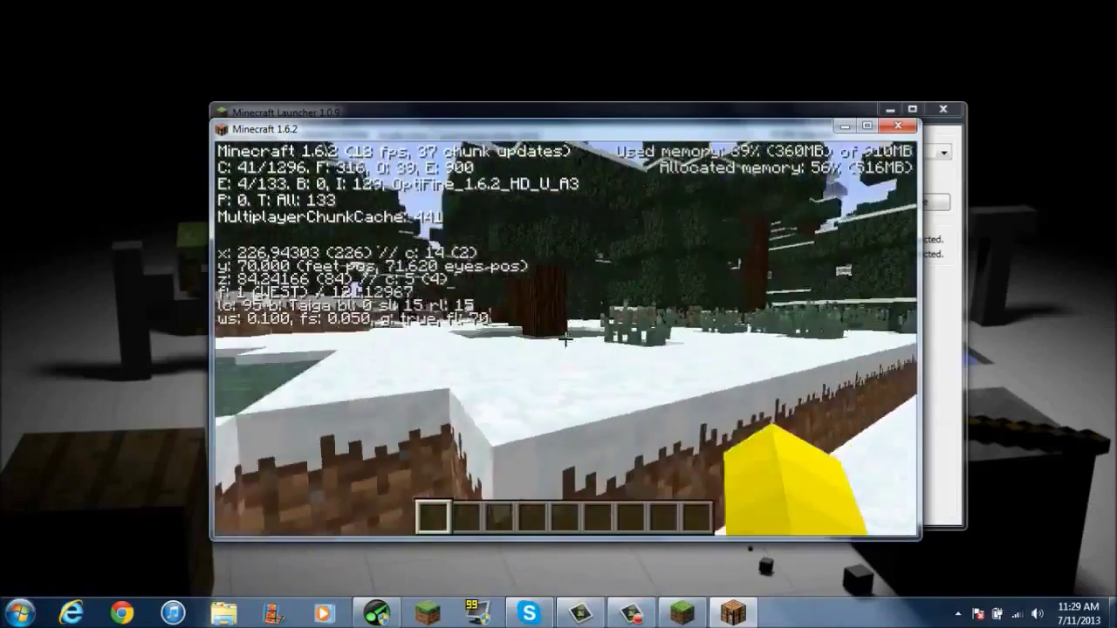
key(F3)
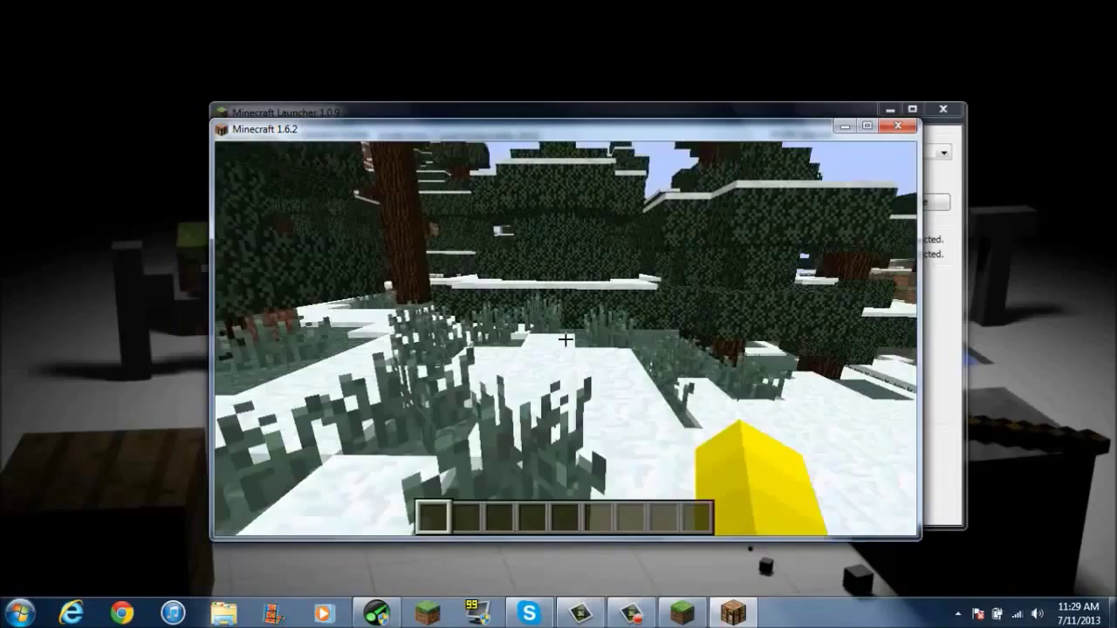
key(F3)
key(space)
key(w)
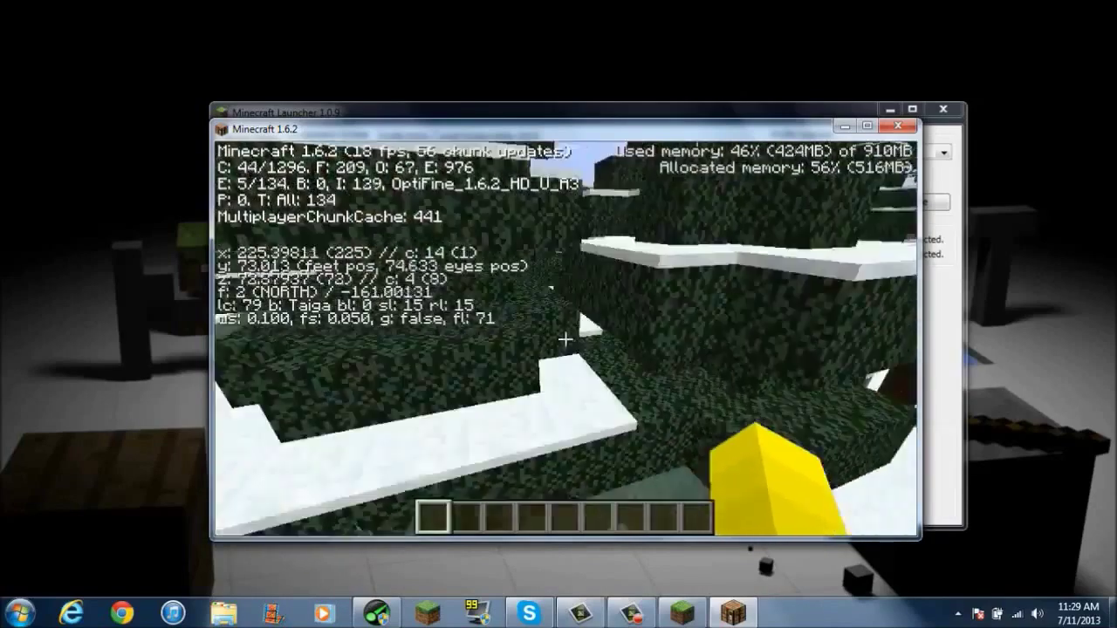
key(F5)
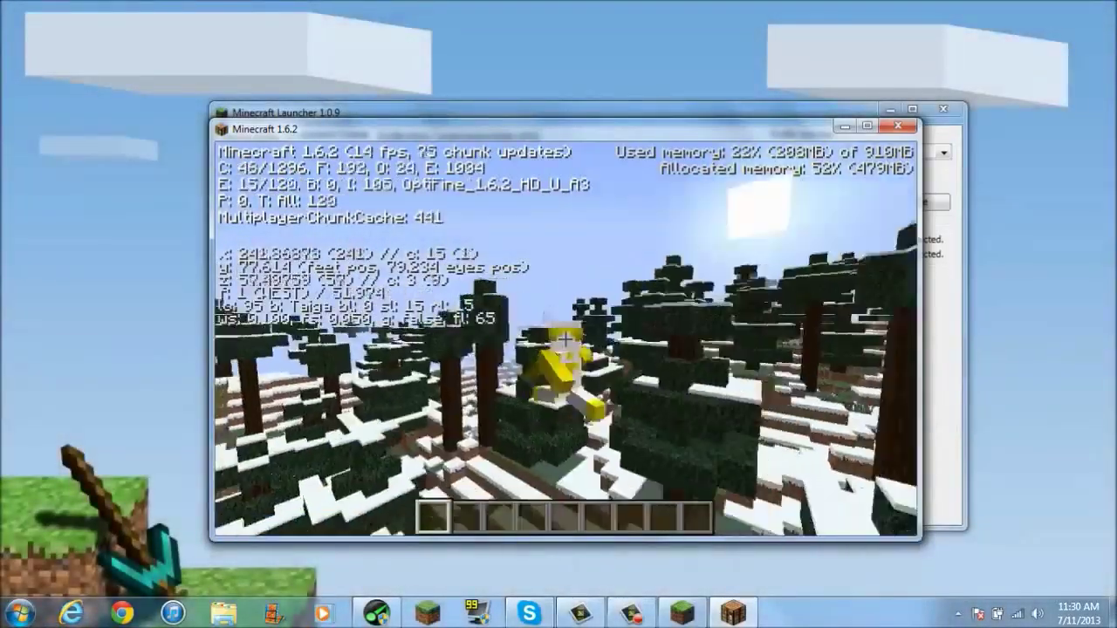
key(F5)
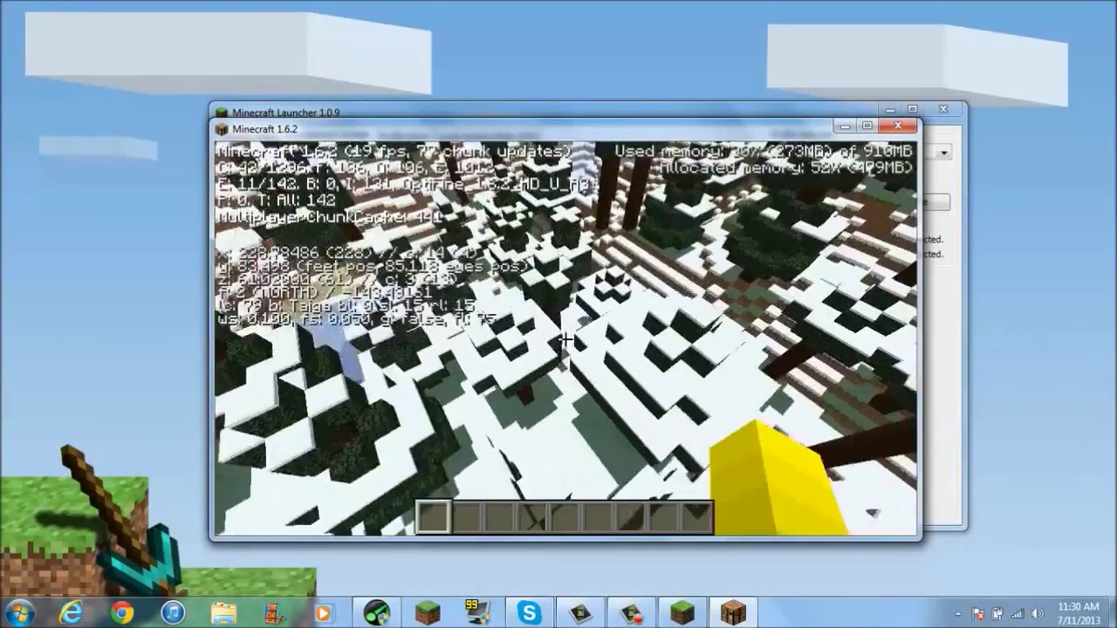
Hide the debug overlay, descend onto the snowy ground among the trees, then exit the world.
key(w)
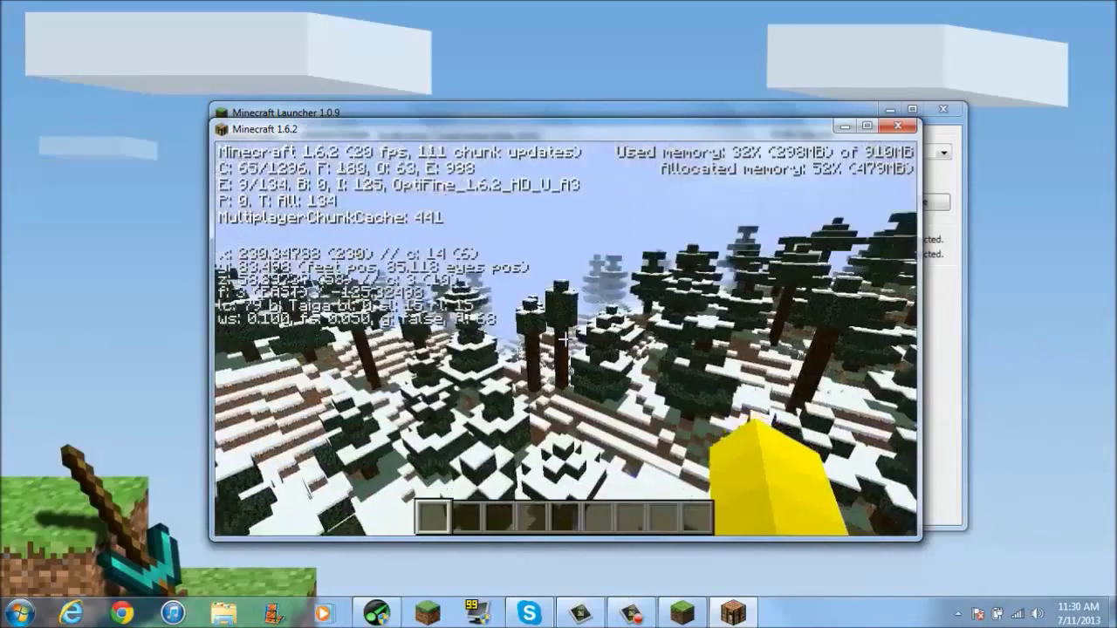
key(F3)
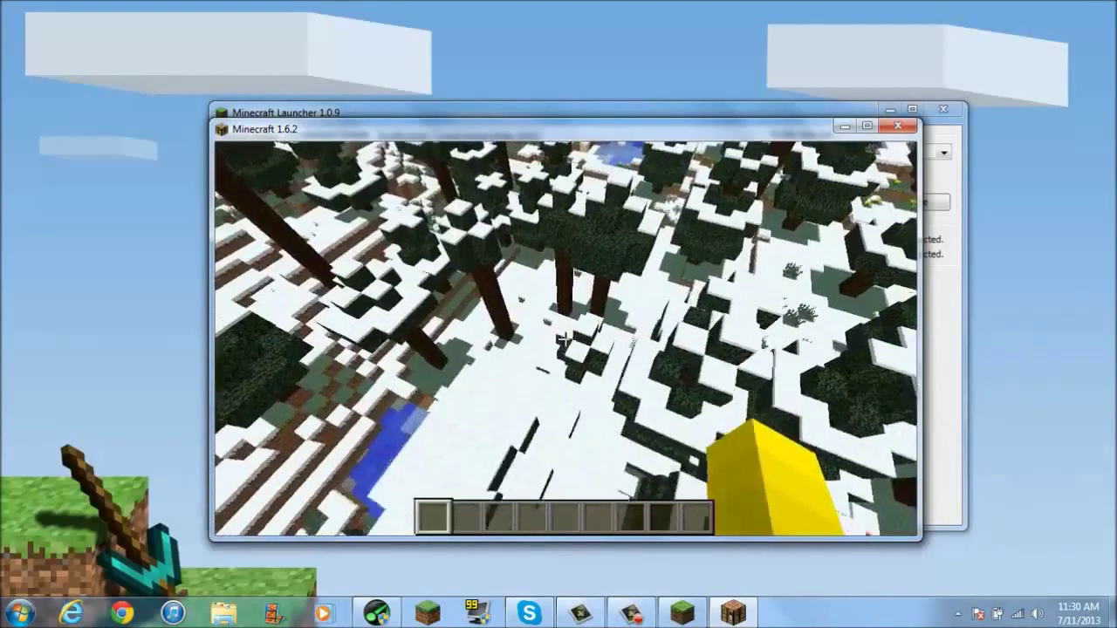
key(shift)
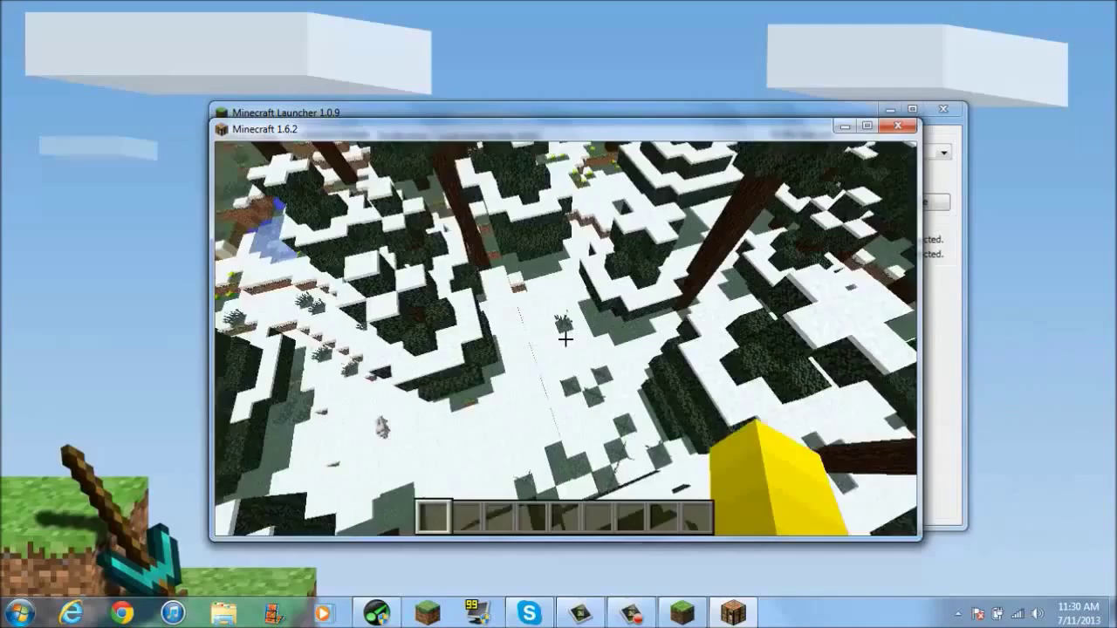
key(shift)
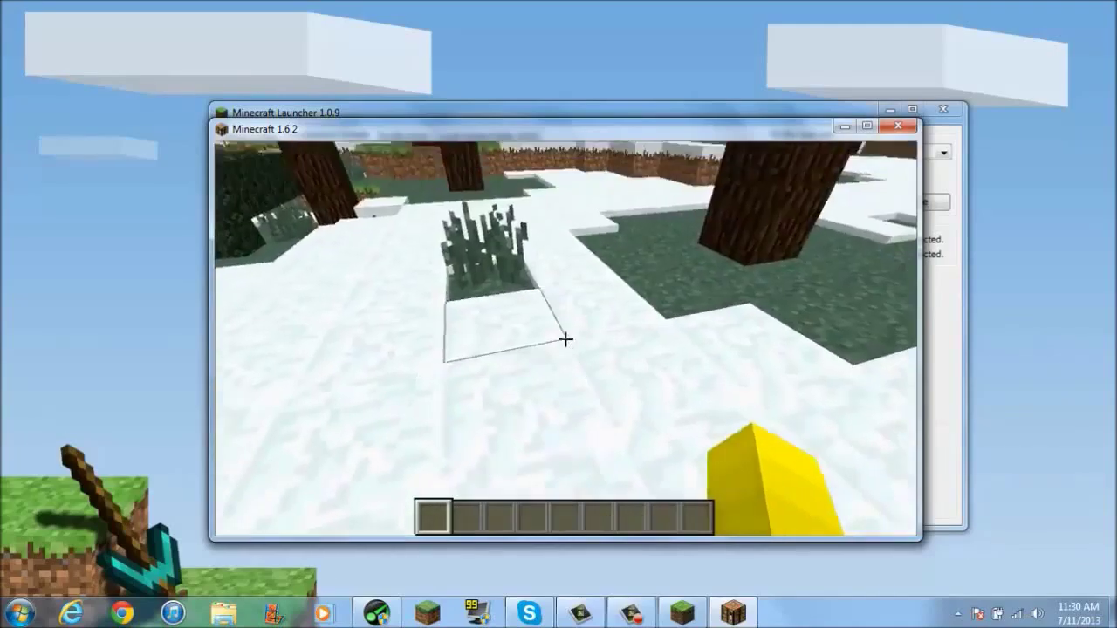
key(w)
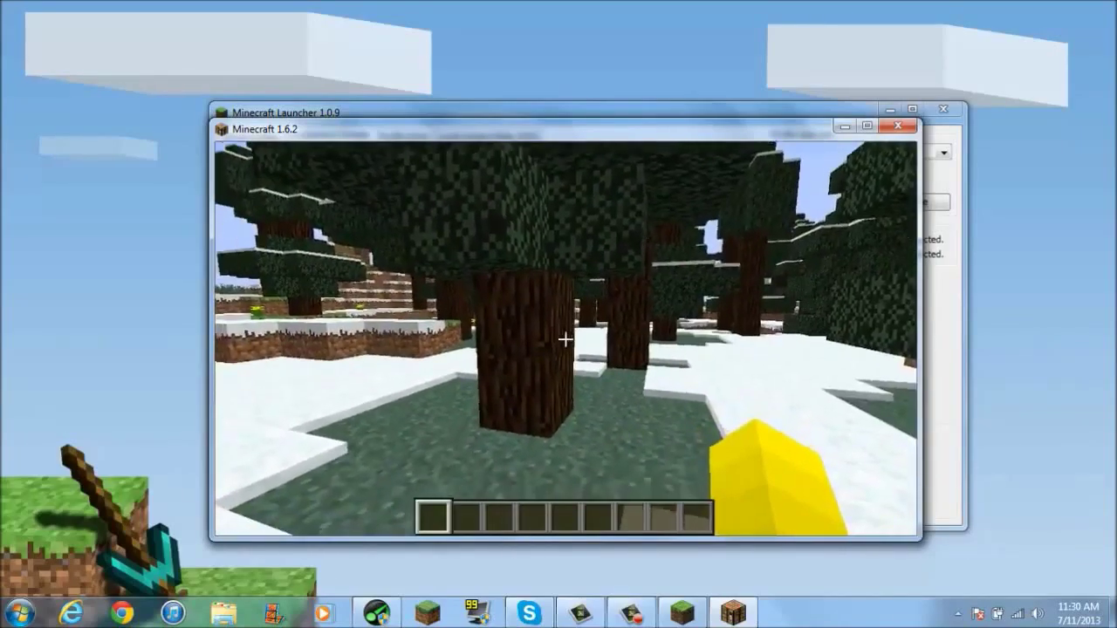
key(Escape)
click(564, 438)
click(564, 335)
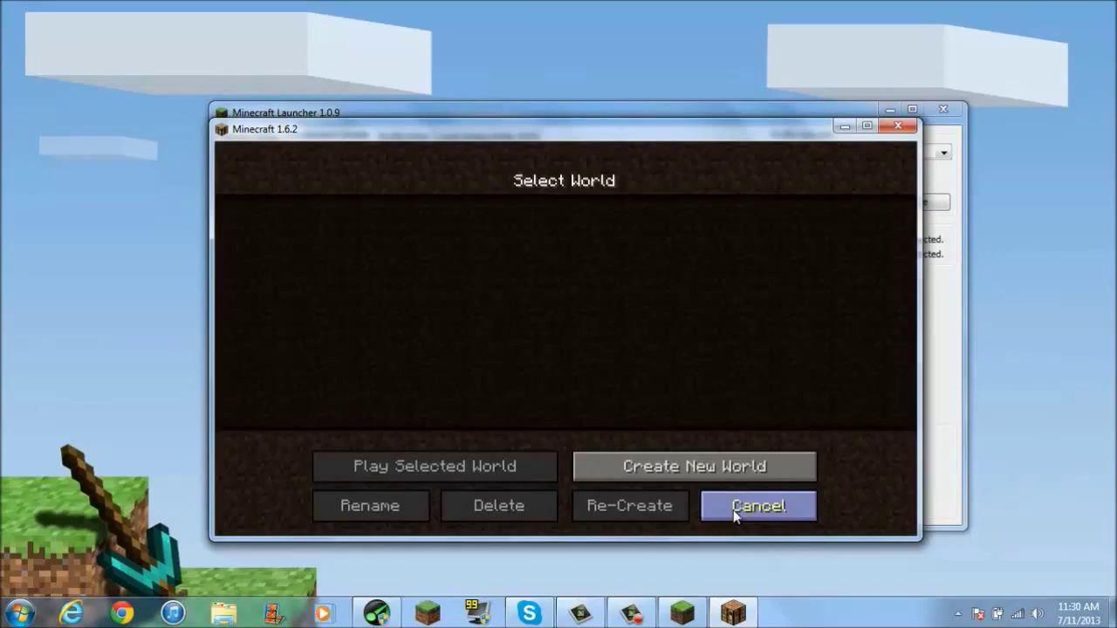
Back out of the Select World list to the title screen, reopen Singleplayer, and return to title.
click(733, 510)
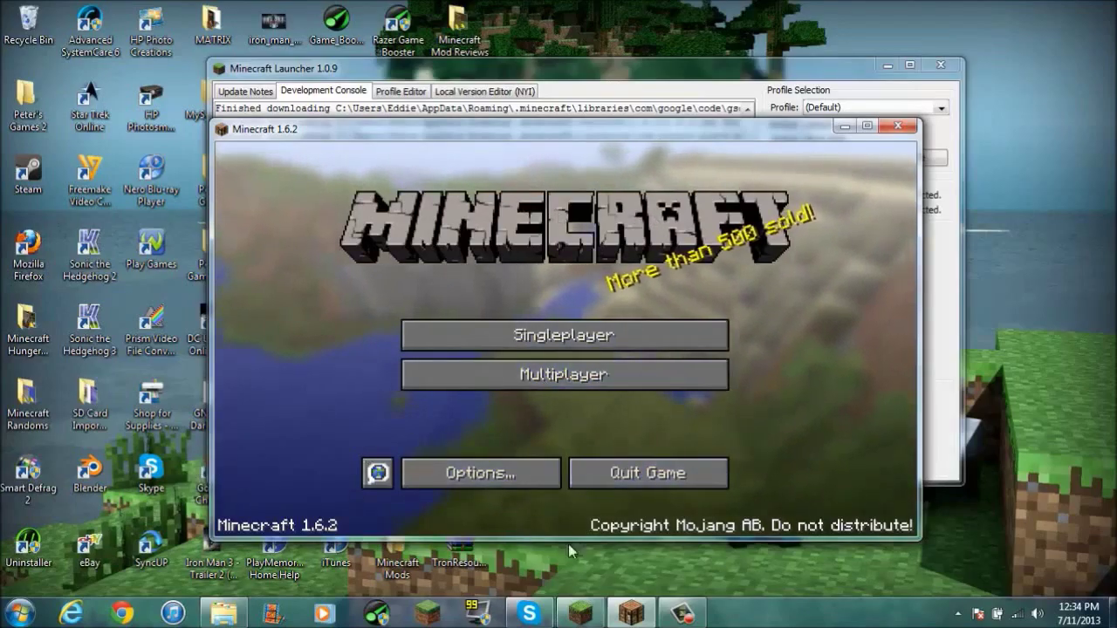
click(568, 341)
click(751, 502)
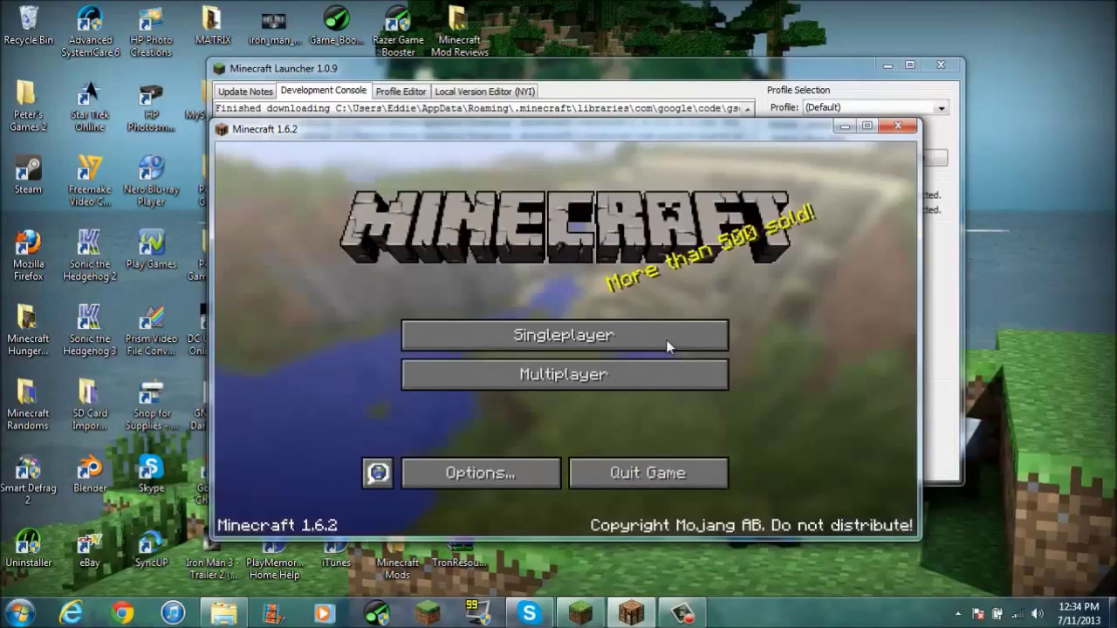
Quit Minecraft, close the launcher, and open the Minecraft Mods folder in Explorer.
click(636, 476)
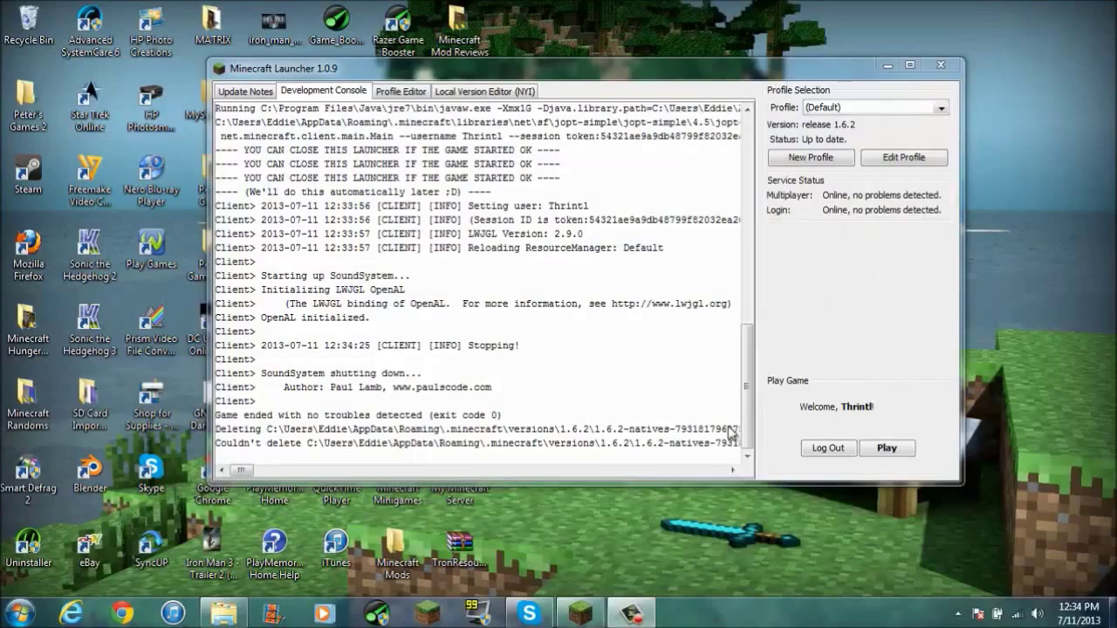
click(940, 65)
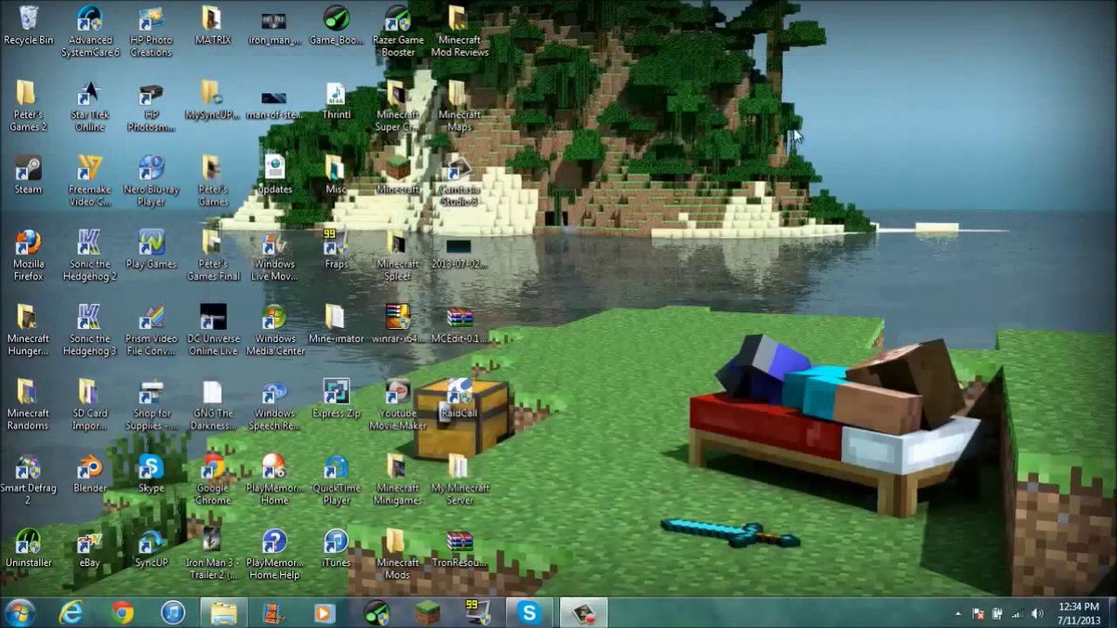
click(242, 616)
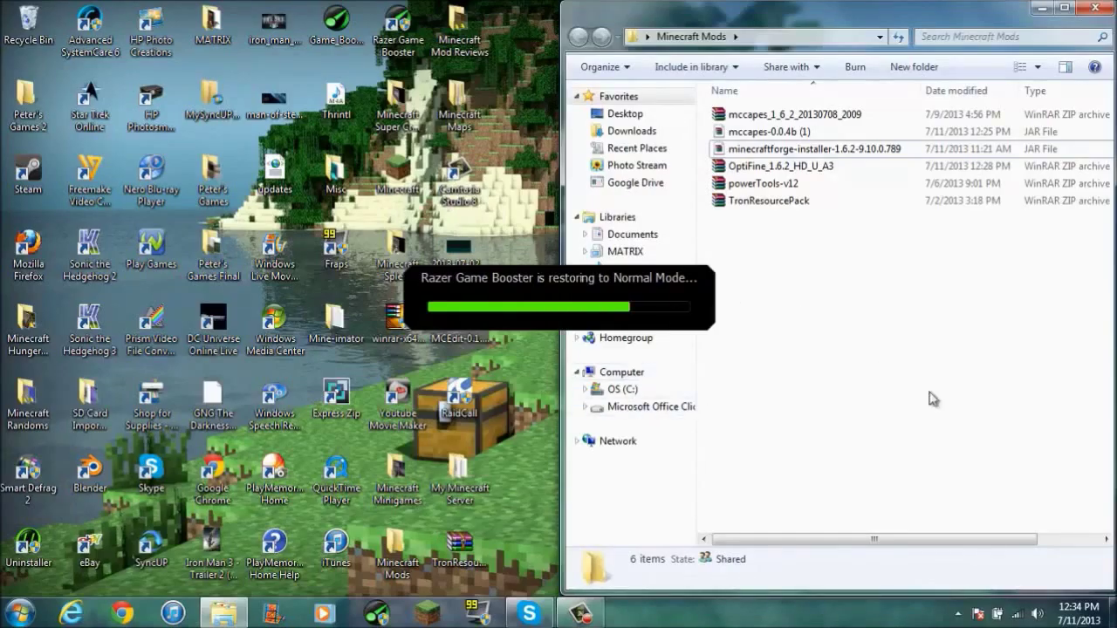
Select the mccapes-0.0.4b, mccapes_1_6_2 archive and Forge installer files in turn.
click(791, 133)
click(834, 253)
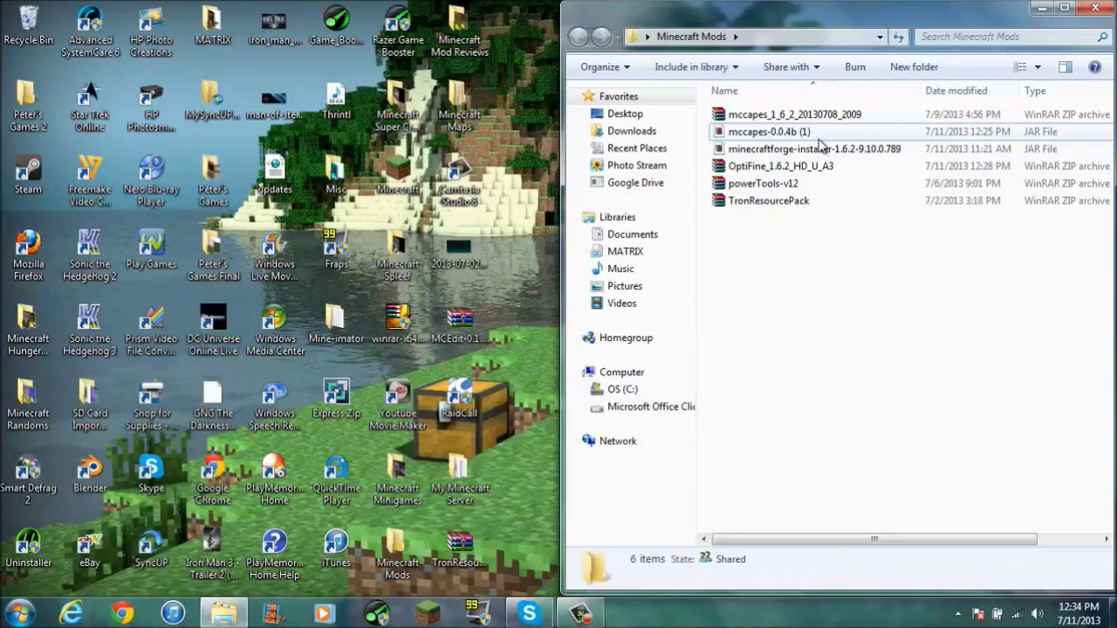
click(1052, 134)
click(1007, 303)
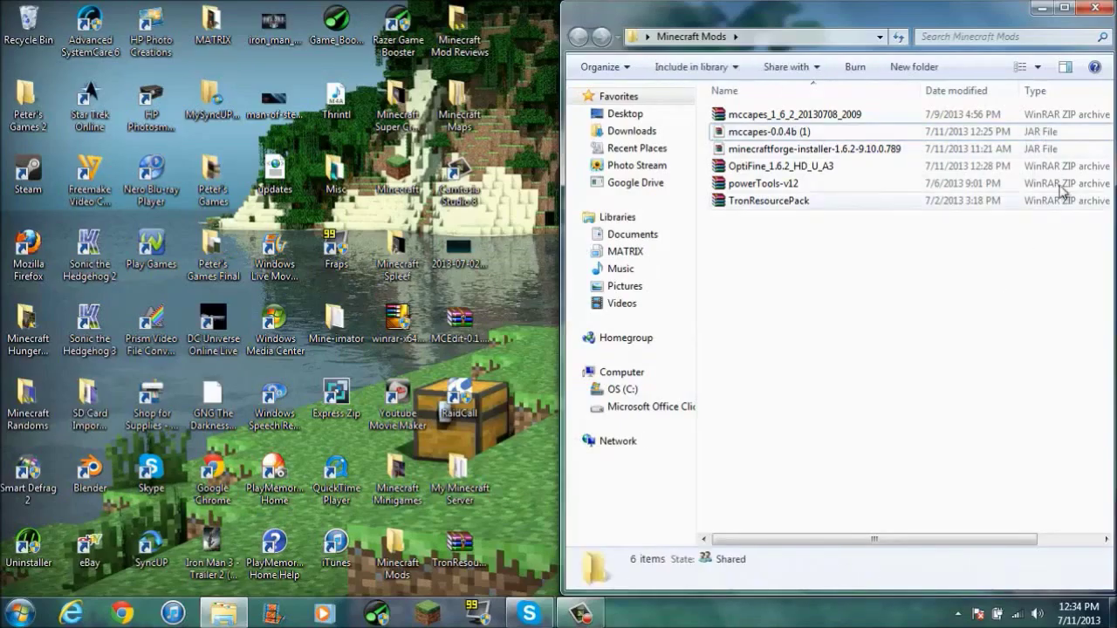
click(1030, 138)
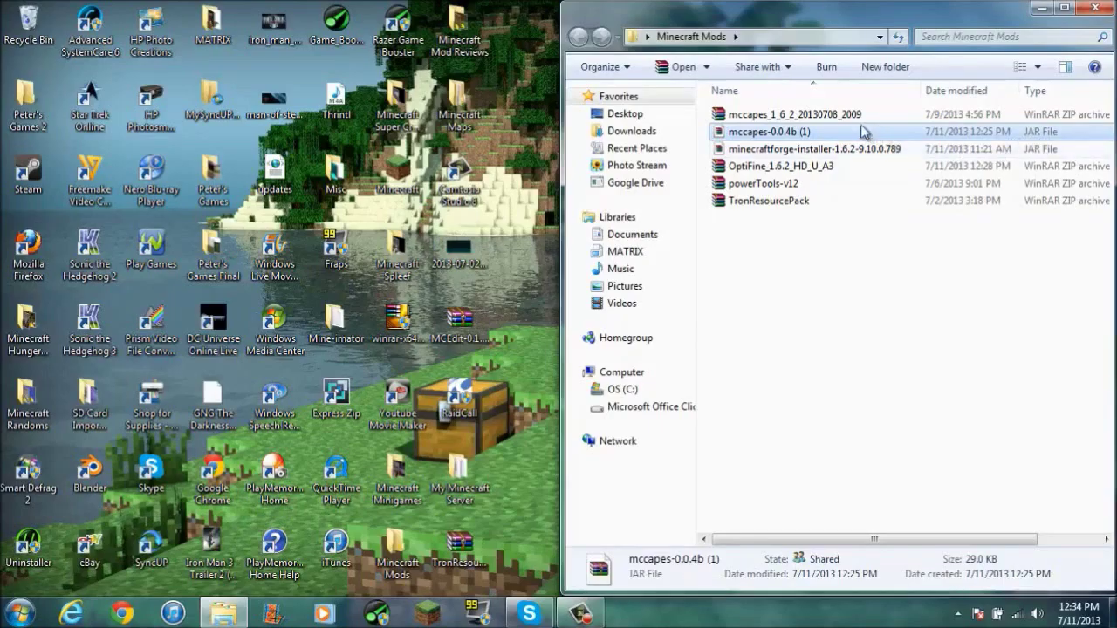
click(1035, 116)
click(1043, 131)
click(775, 148)
click(773, 133)
click(774, 149)
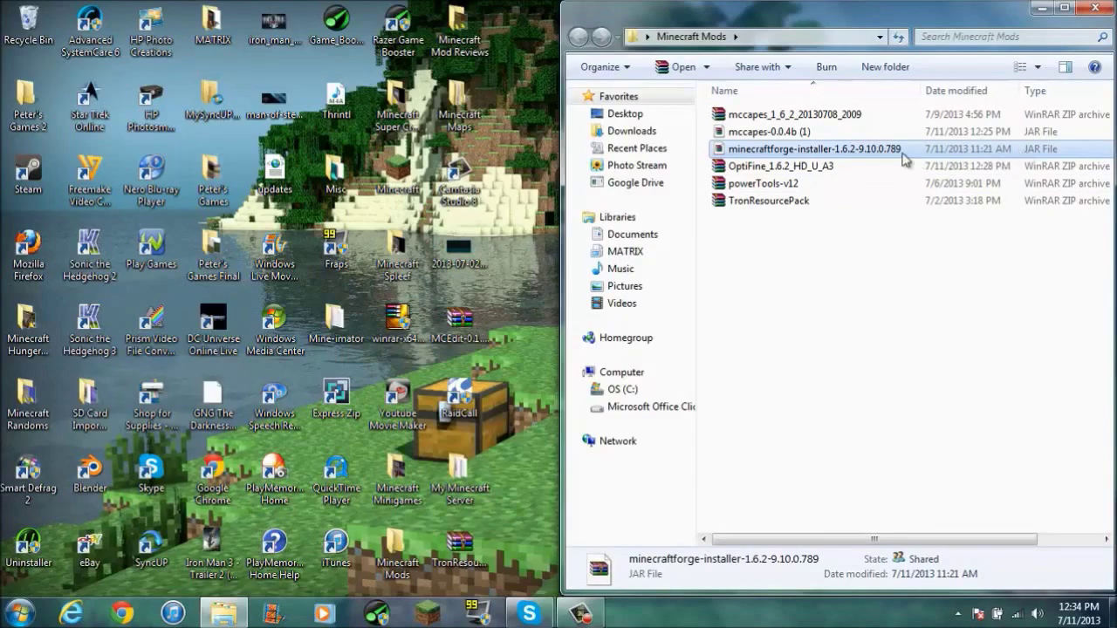
Run minecraftforge-installer-1.6.2-9.10.0.789 with Java from its Open with menu.
right_click(854, 152)
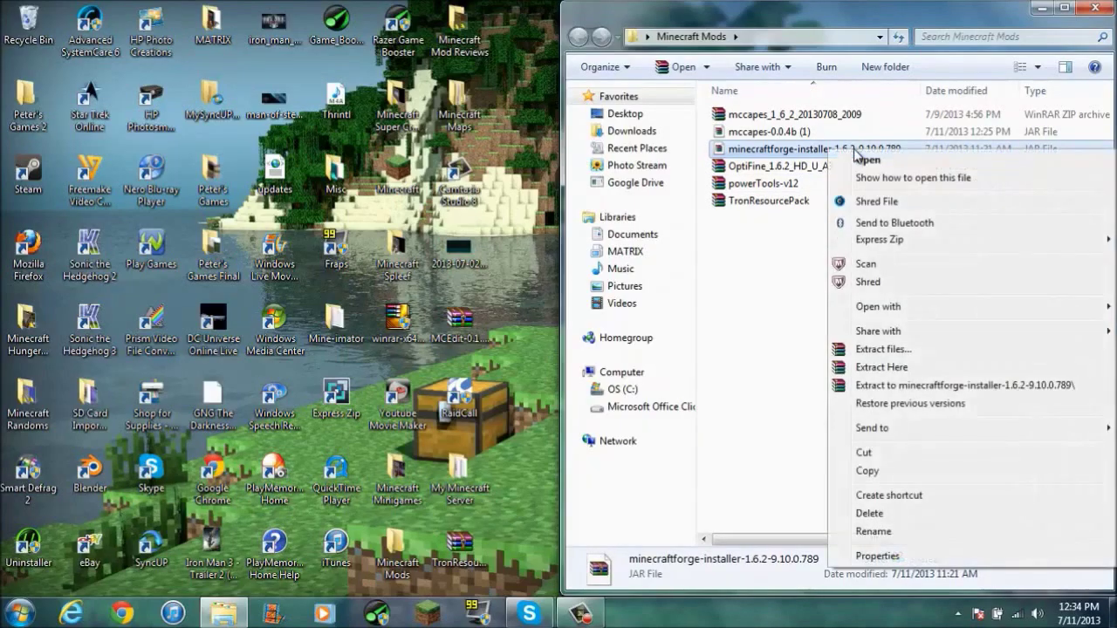
click(768, 374)
click(749, 154)
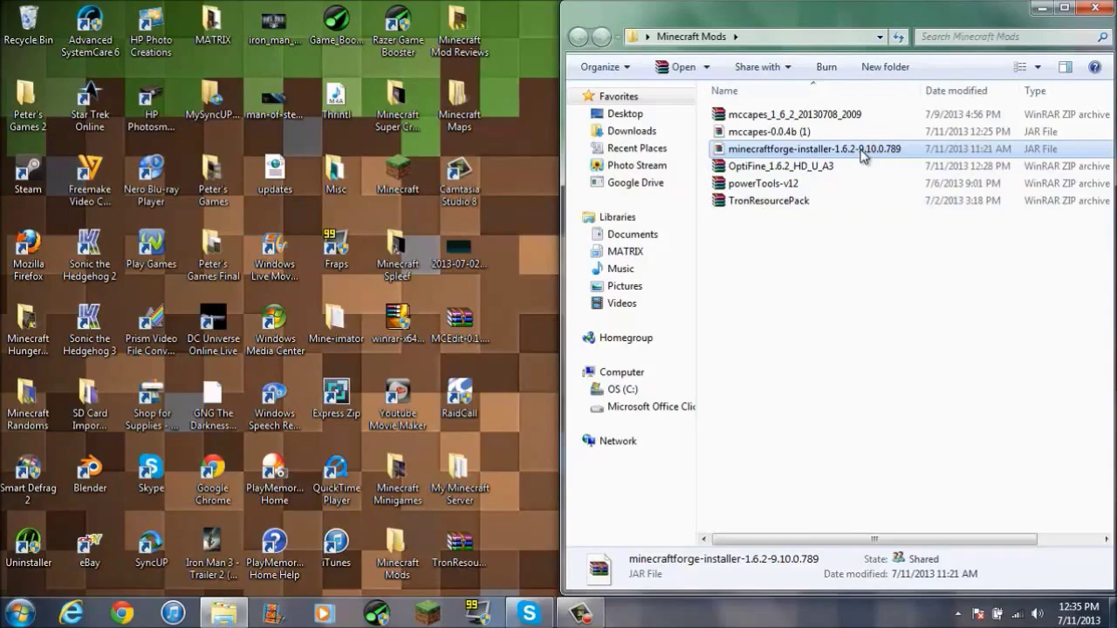
right_click(863, 154)
mouse_move(904, 310)
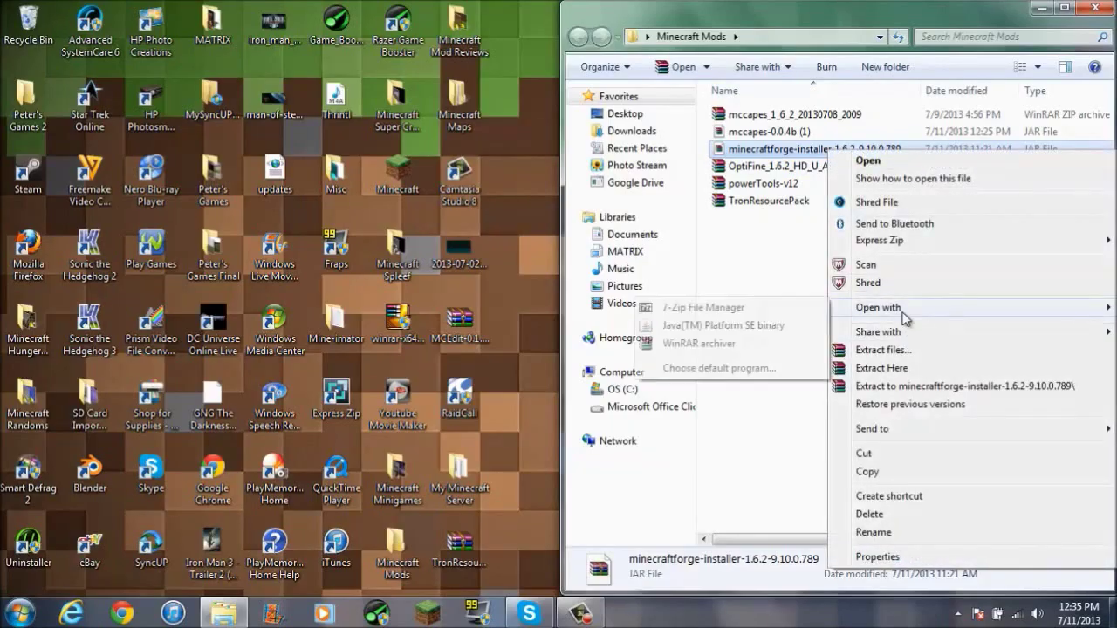
click(779, 333)
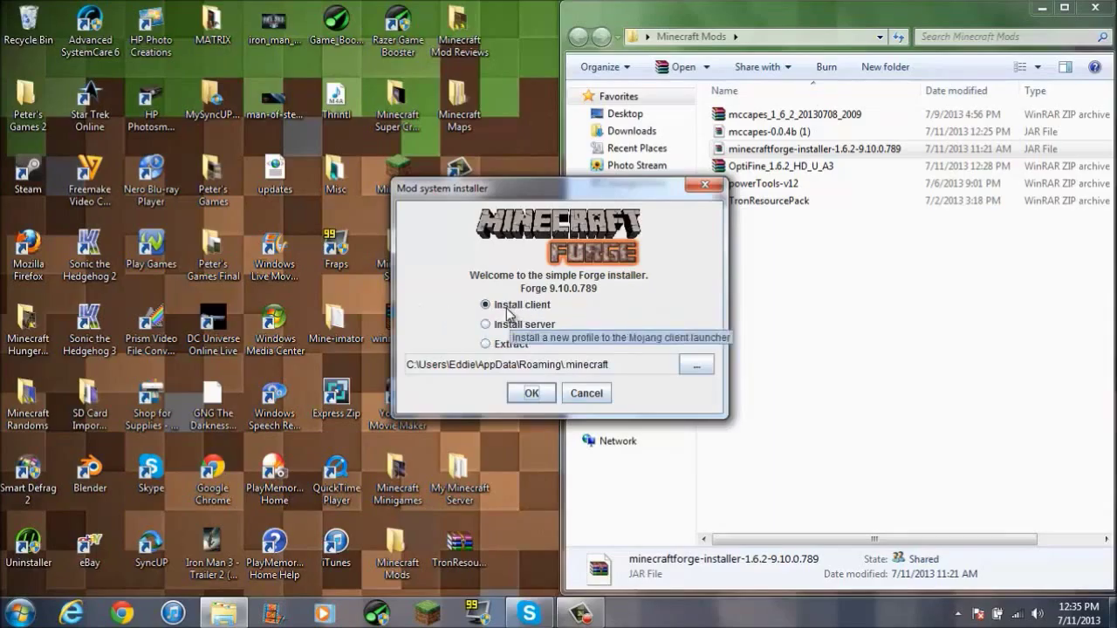
Install the Forge 9.10.0.789 client and acknowledge the successful installation message.
click(534, 394)
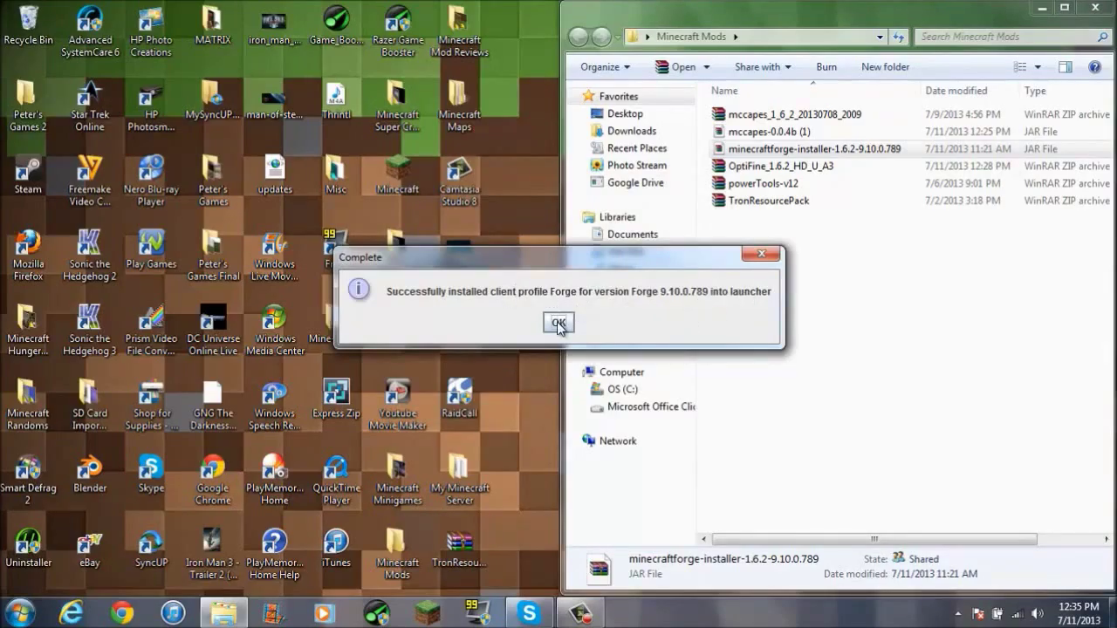
click(559, 324)
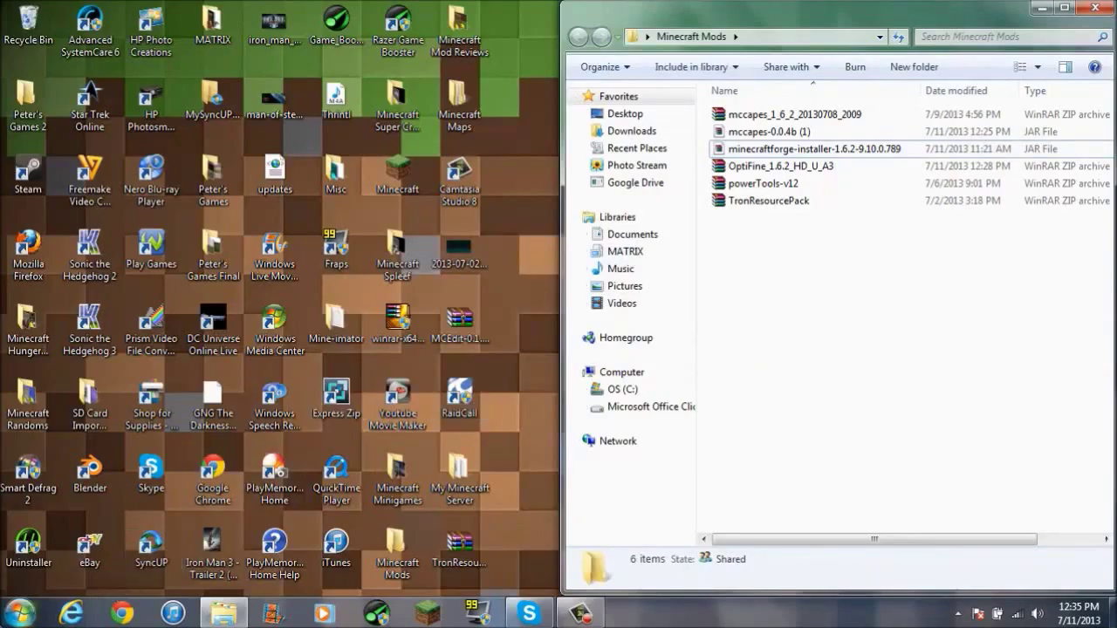
click(19, 613)
Open Run from the Start search and go to the Roaming application data folder.
text(run)
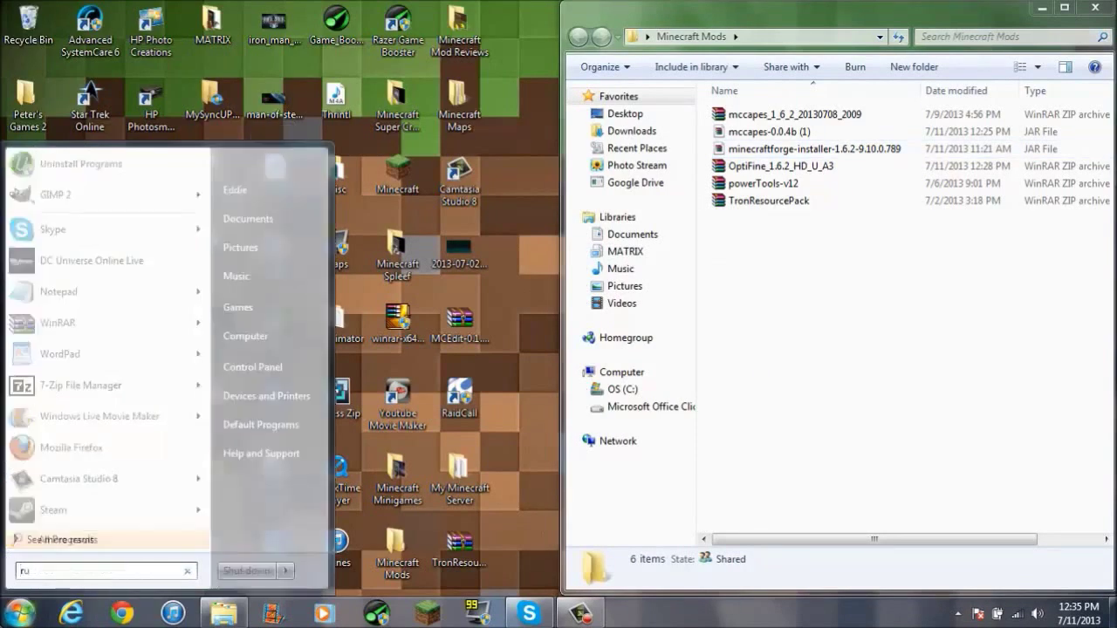
key(Return)
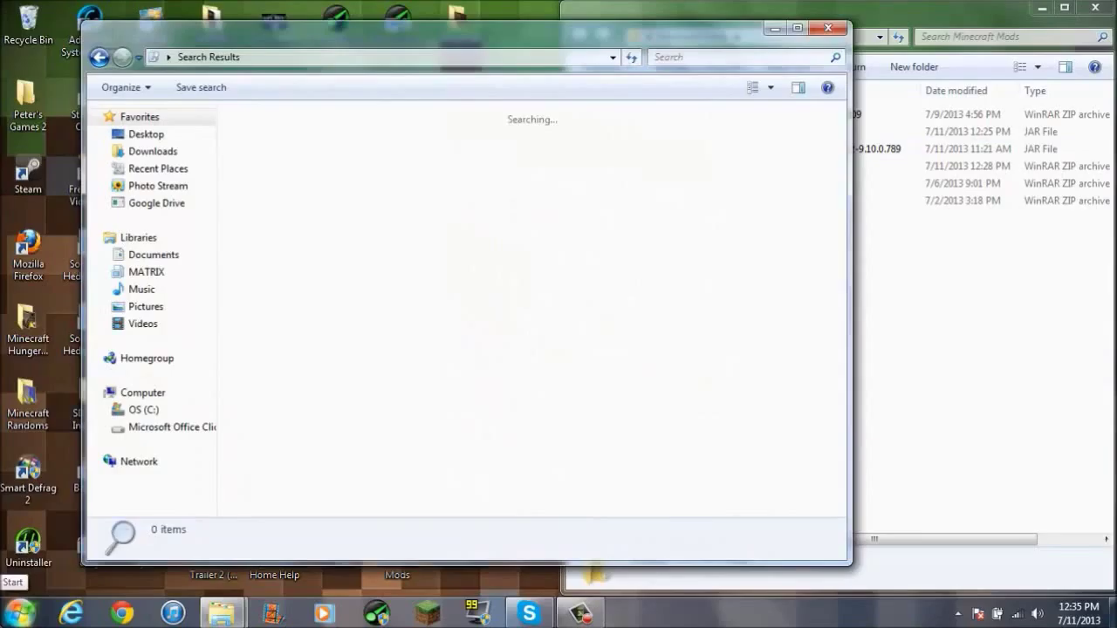
click(827, 29)
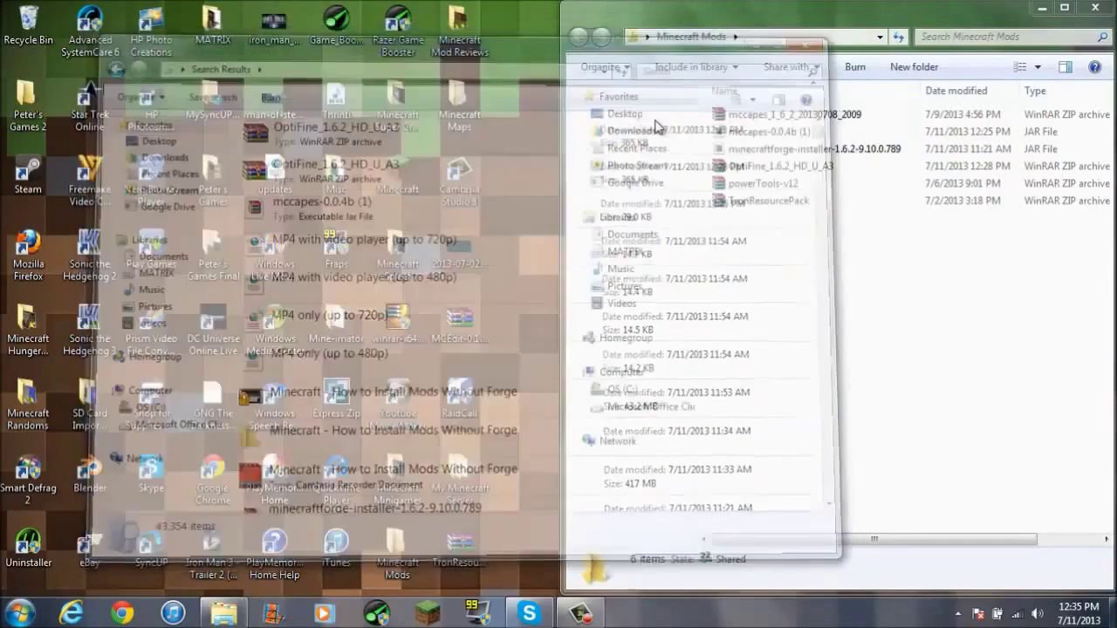
click(19, 614)
text(run)
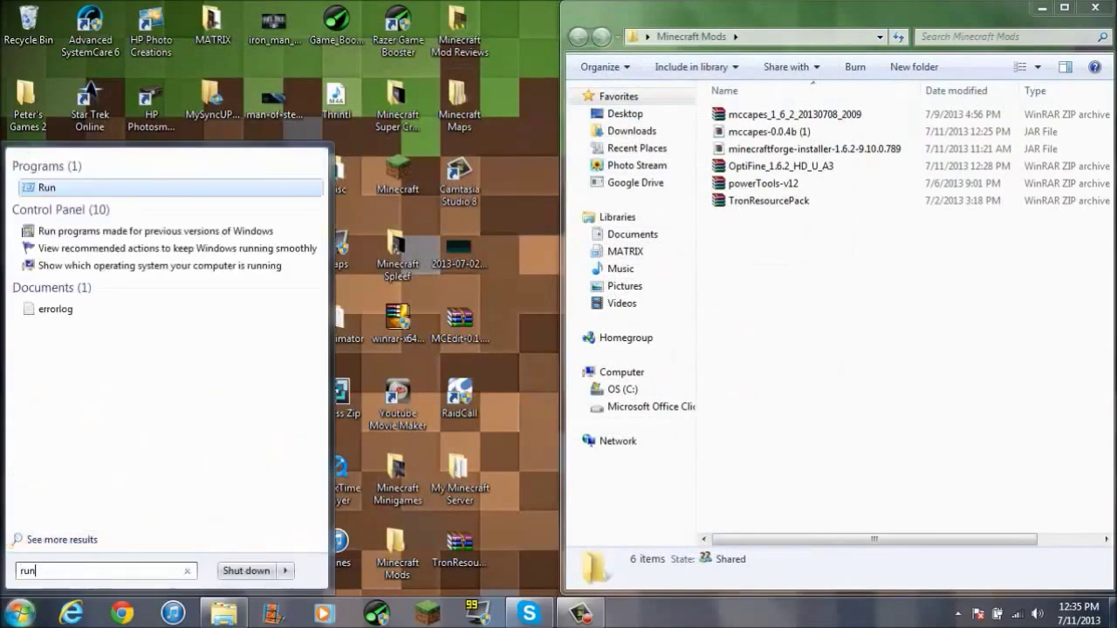
key(Return)
click(111, 567)
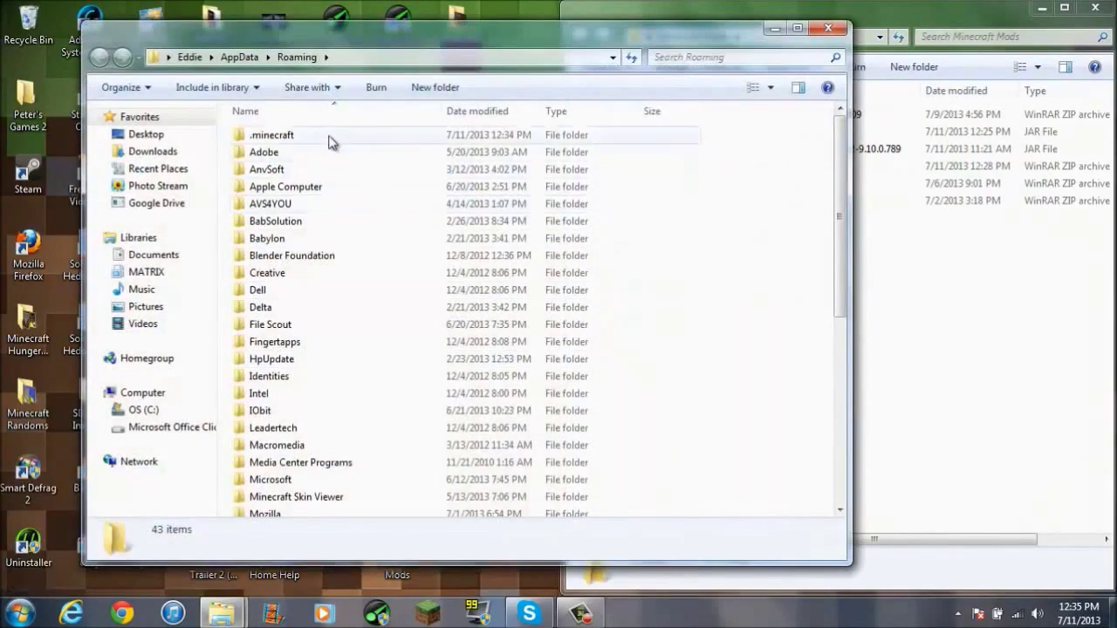
Open .minecraft > versions, dock the window left, and open 1.6.2-Forge9.10.0.789.
double_click(328, 138)
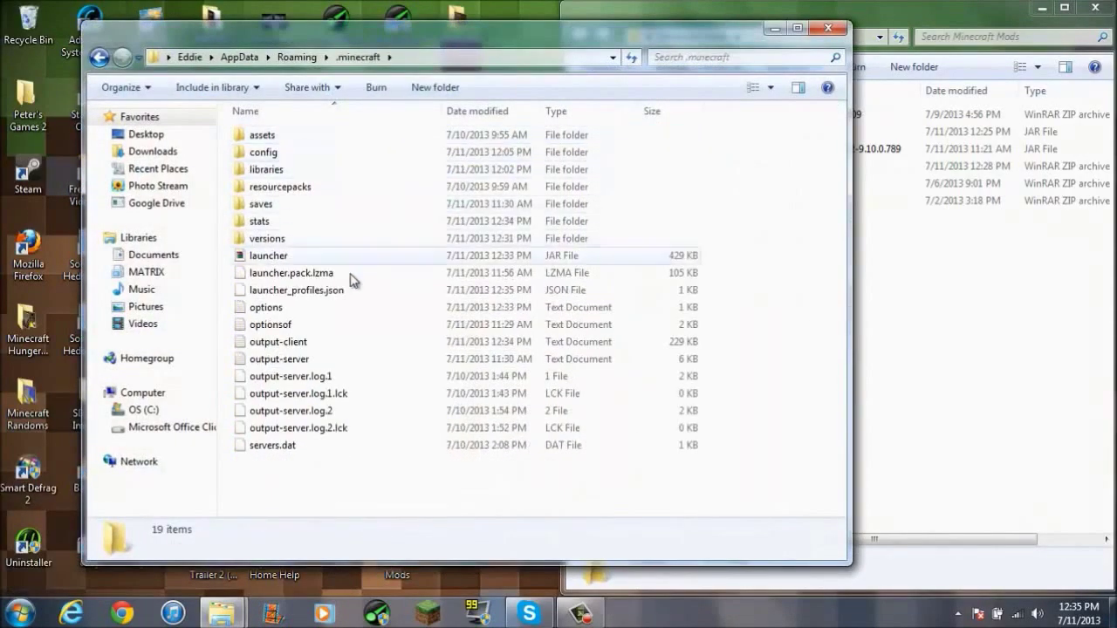
double_click(304, 240)
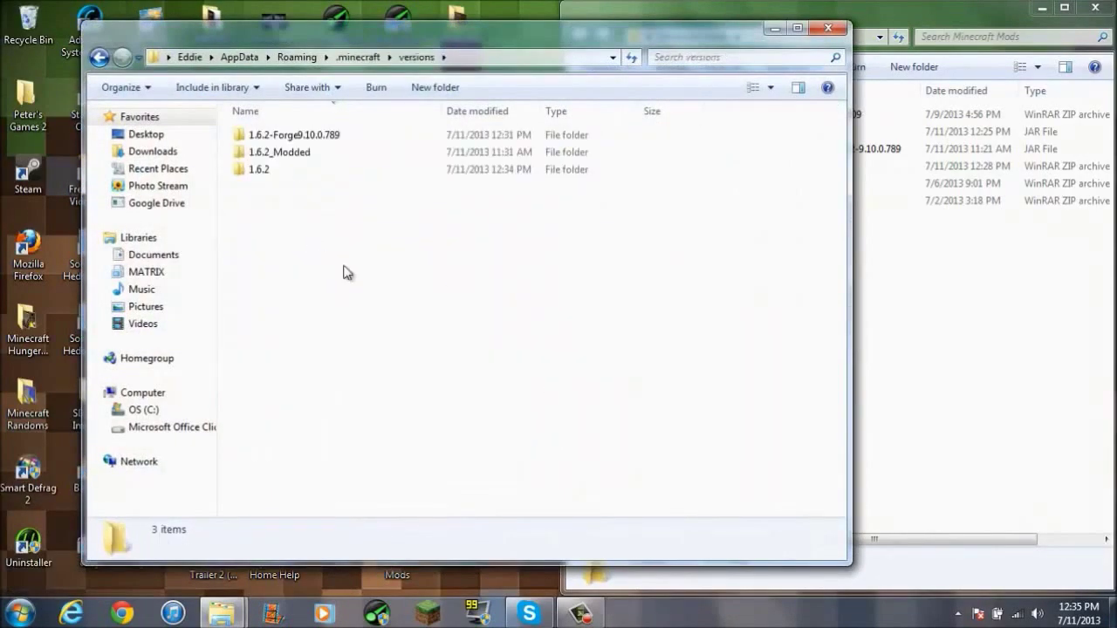
click(309, 140)
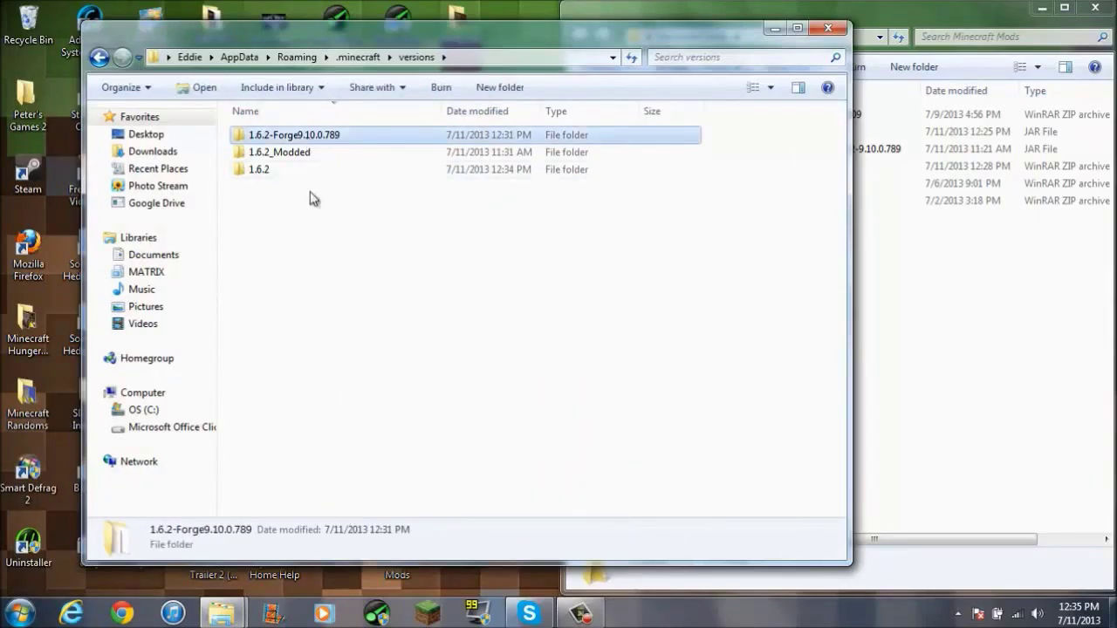
drag(314, 37, 2, 39)
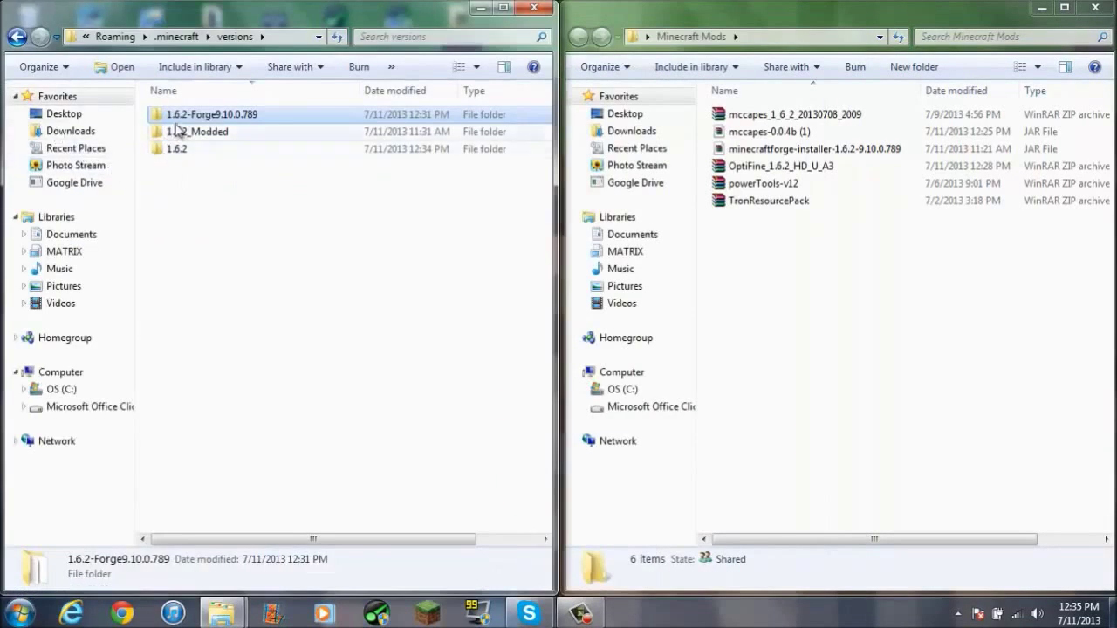
double_click(182, 120)
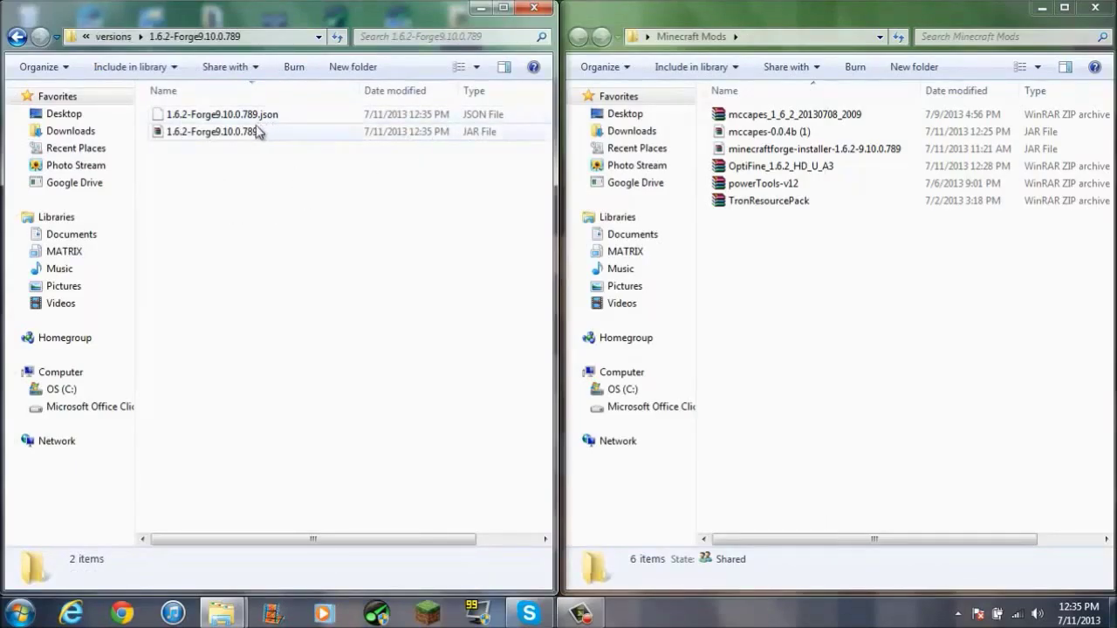
Switch the default profile to release 1.6.2-Forge9.10.0.789, save it, and launch the game.
click(16, 38)
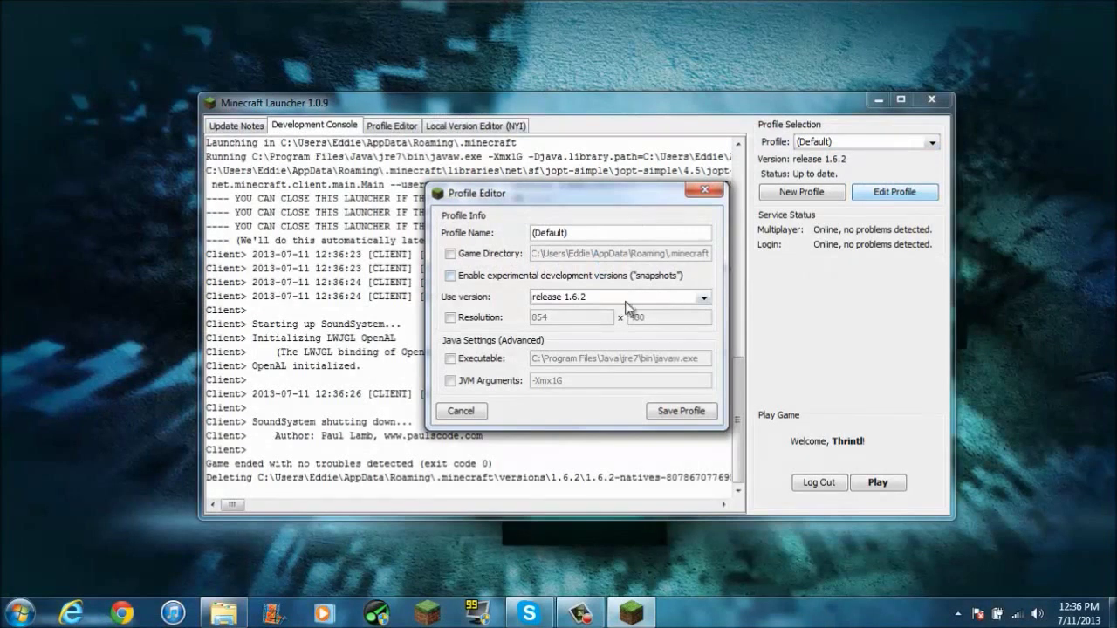
click(625, 300)
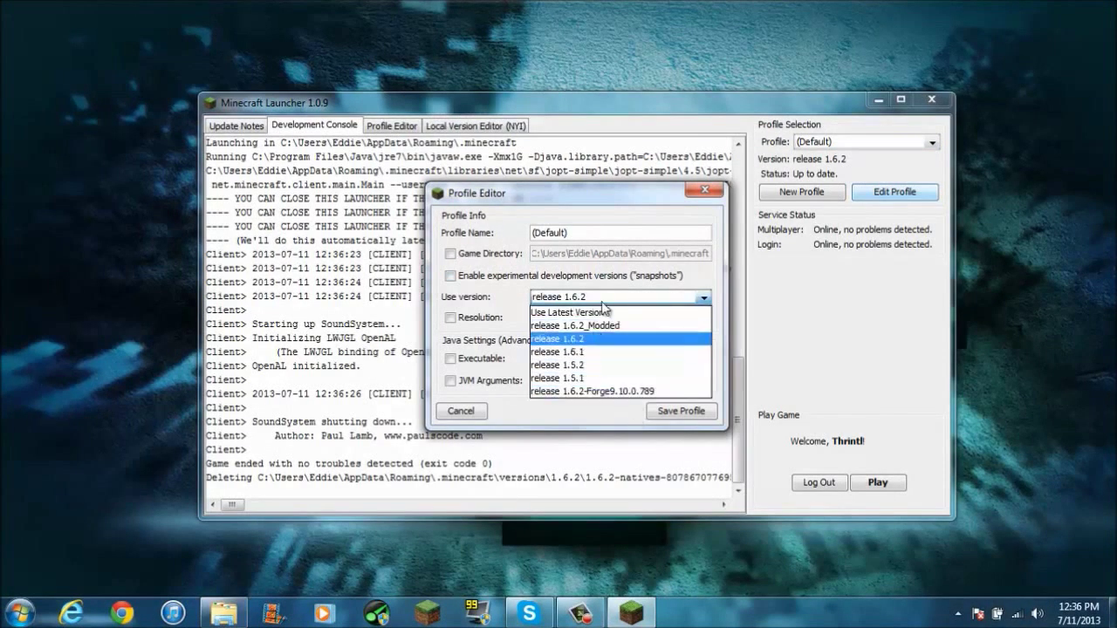
click(583, 393)
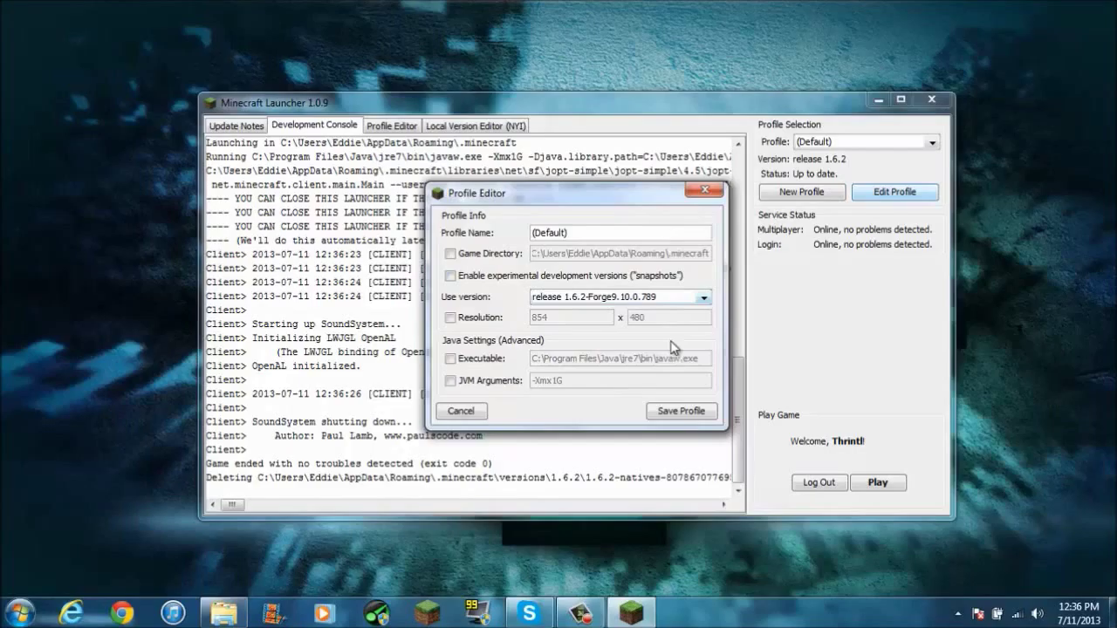
click(676, 411)
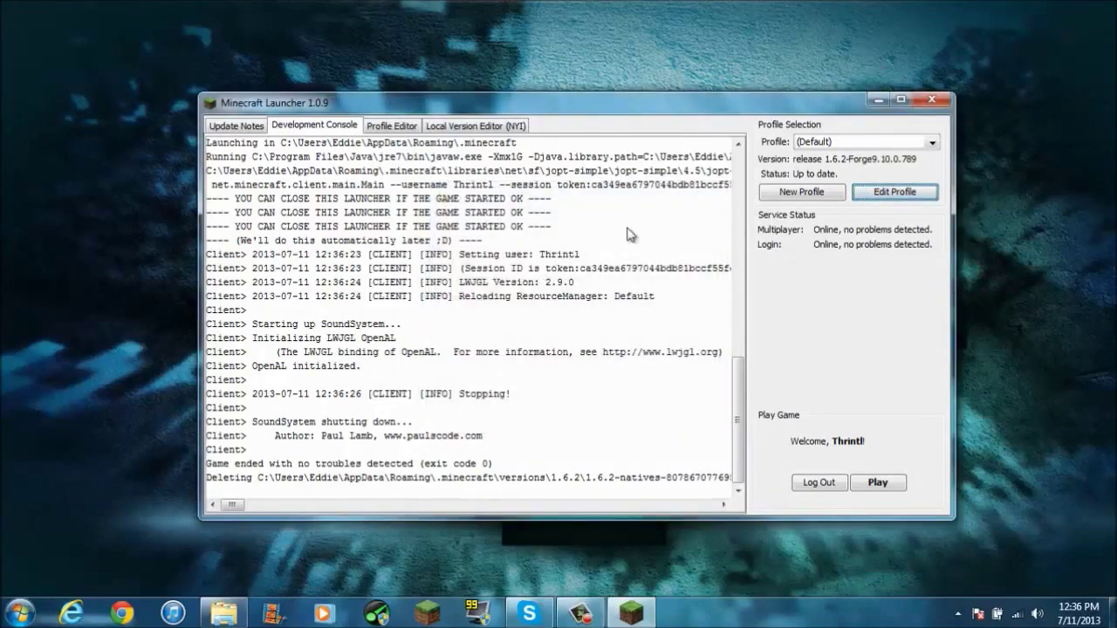
click(896, 484)
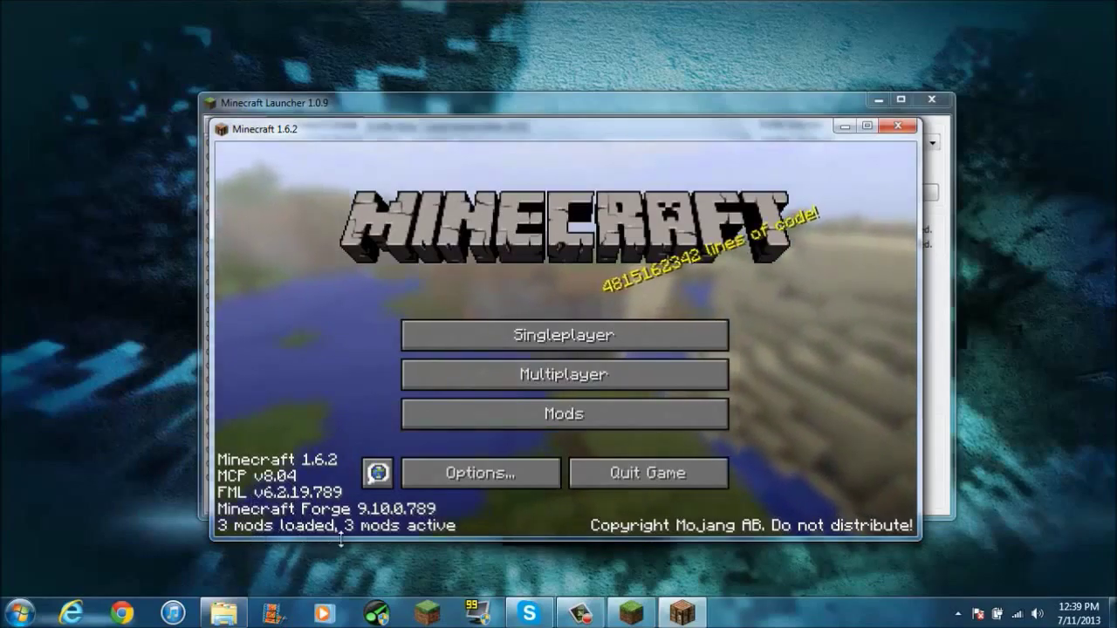
Check the Mod List details for Minecraft Coder Pack, Minecraft Forge and Forge Mod Loader.
click(515, 422)
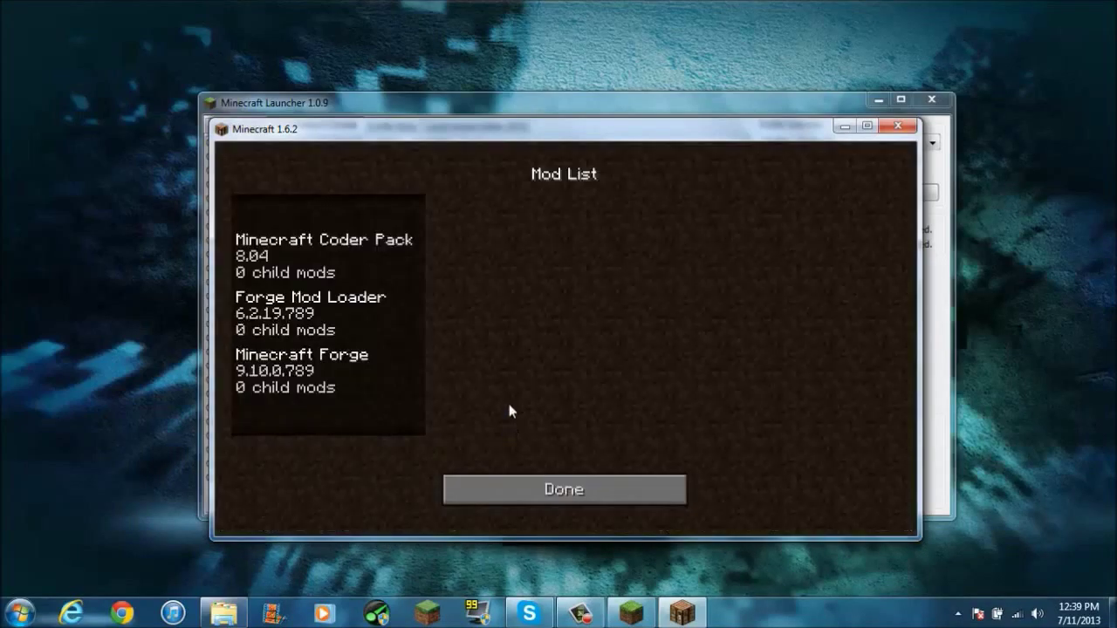
click(364, 237)
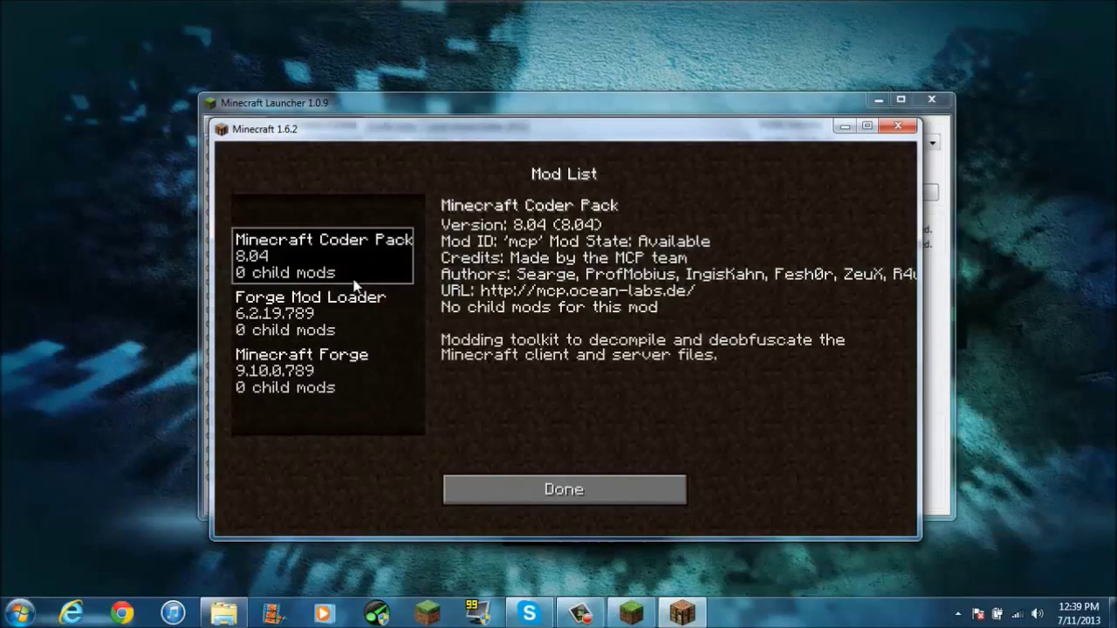
click(320, 327)
click(310, 367)
click(314, 308)
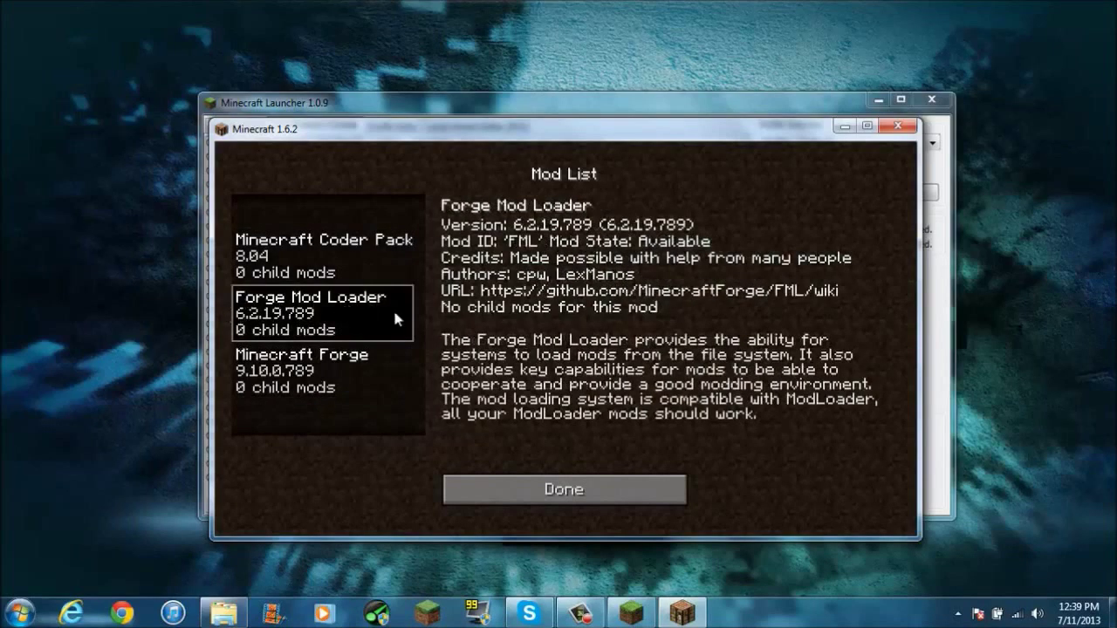
click(585, 488)
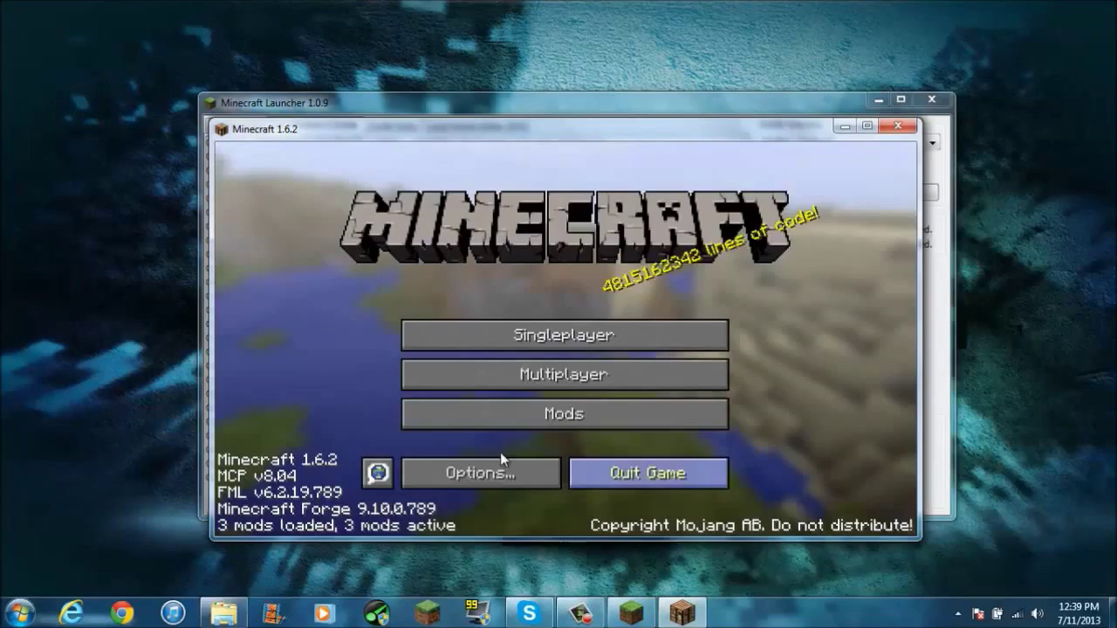
Recheck Forge Mod Loader and Minecraft Forge in the mod list, then quit the game.
click(607, 413)
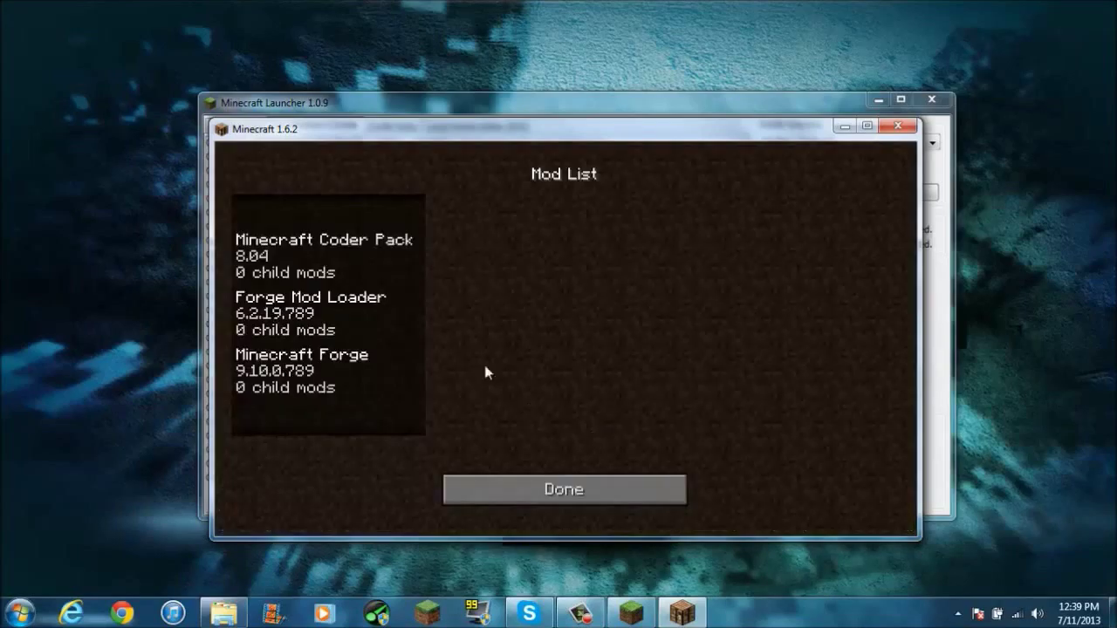
click(318, 301)
click(330, 375)
click(528, 489)
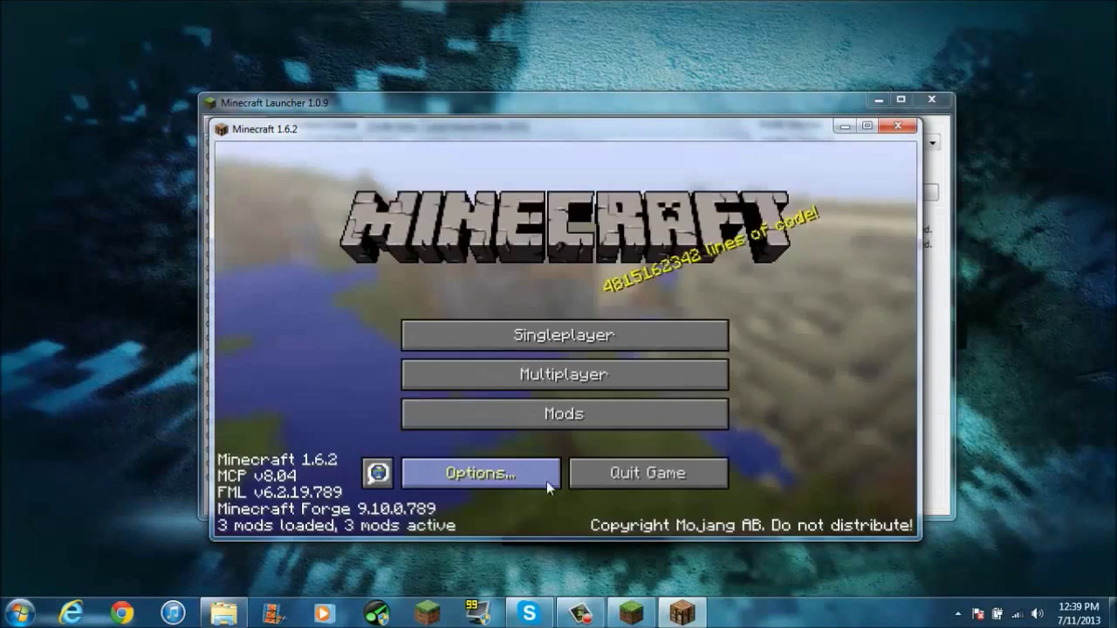
click(624, 475)
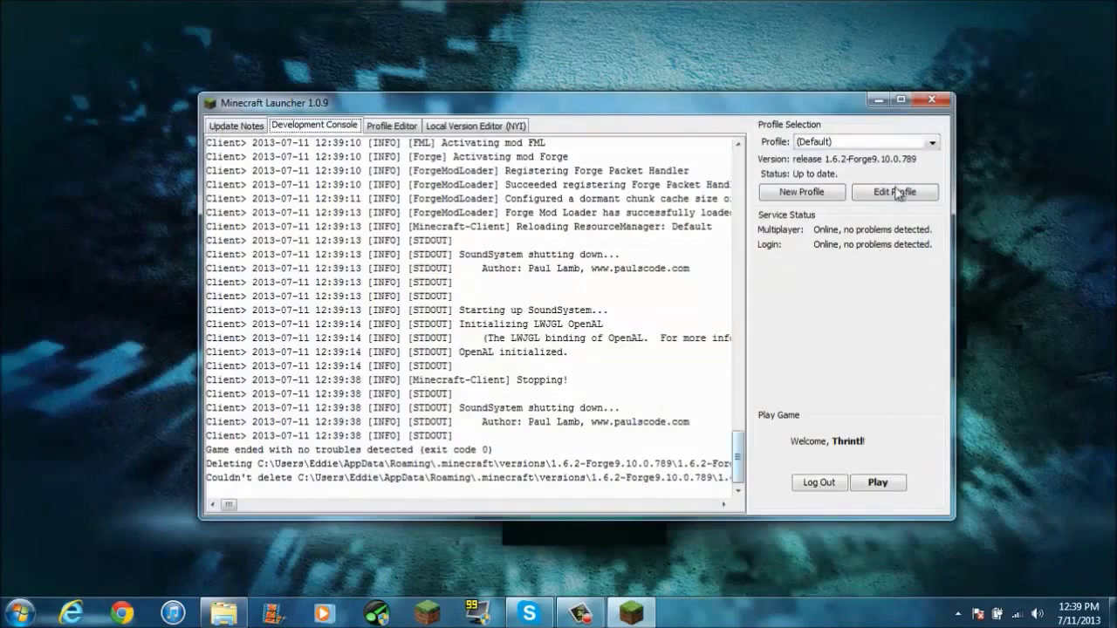
Close the launcher and open the %appdata%\.minecraft folder via Run, docked on the left half.
click(931, 102)
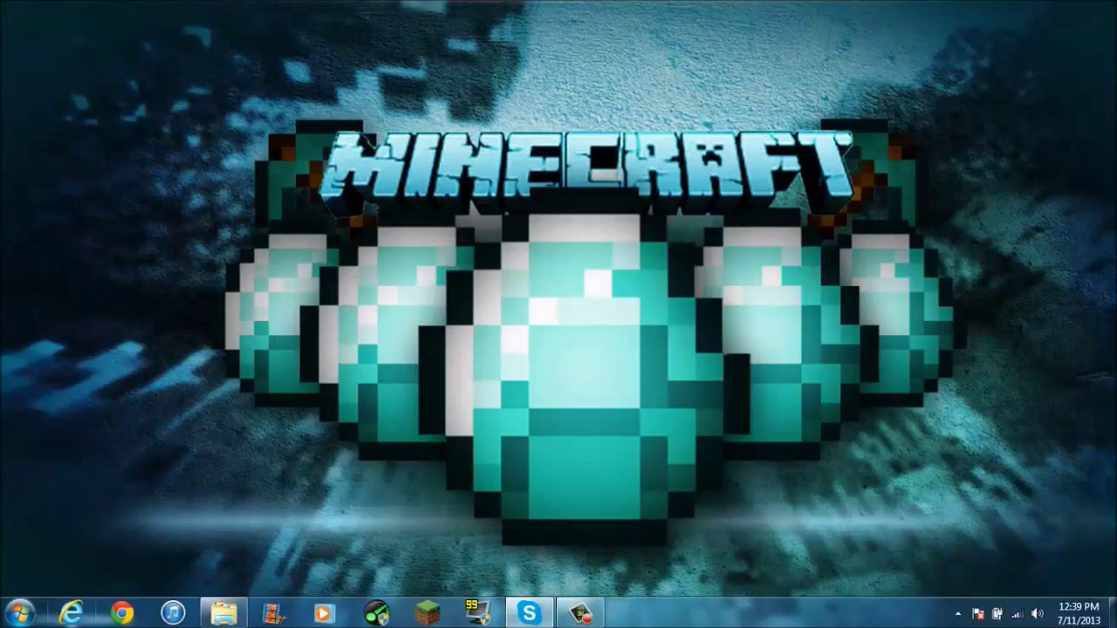
click(218, 614)
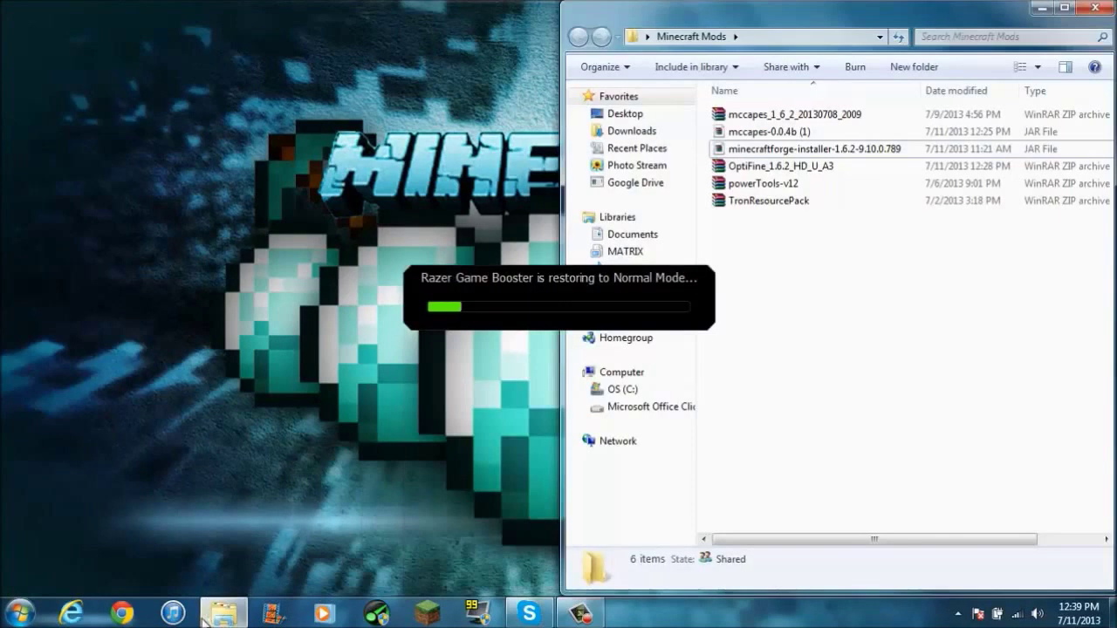
click(21, 614)
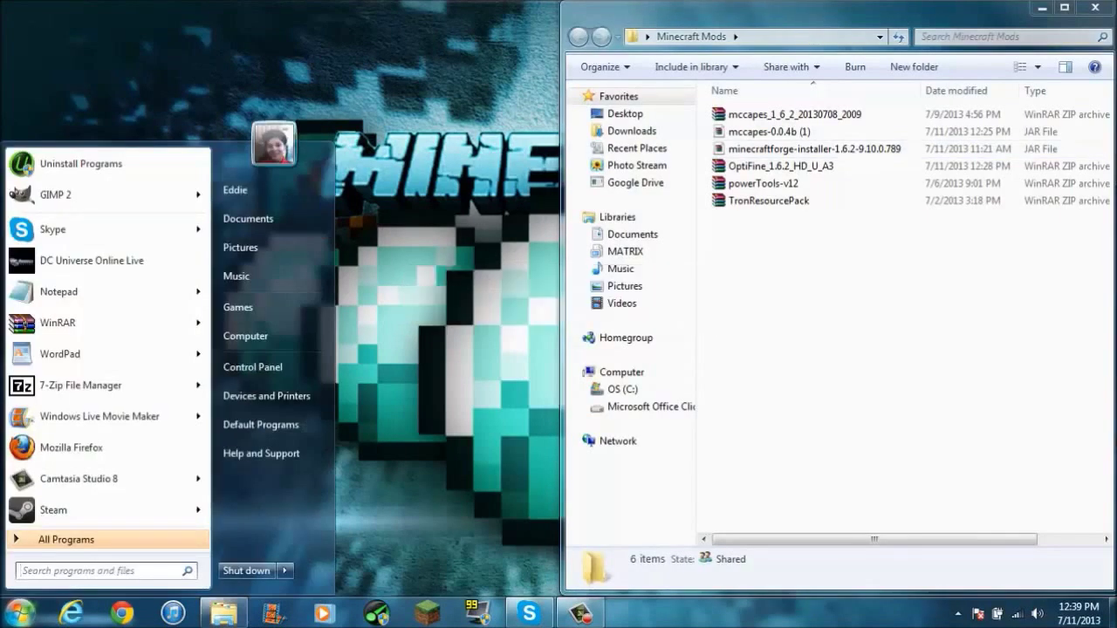
text(run)
key(Return)
key(Return)
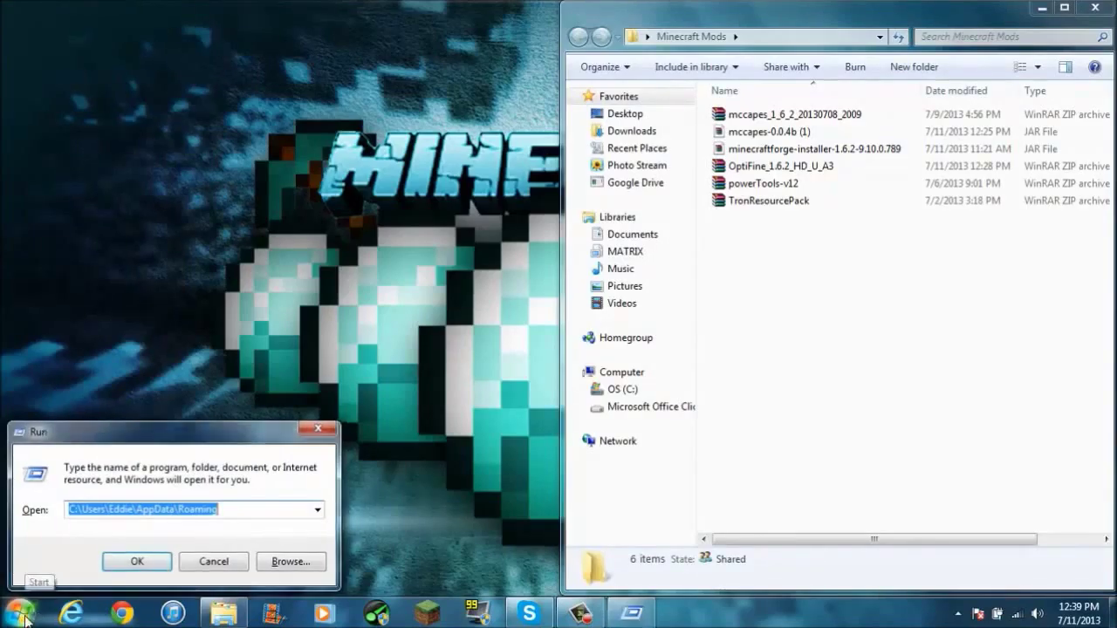
double_click(354, 137)
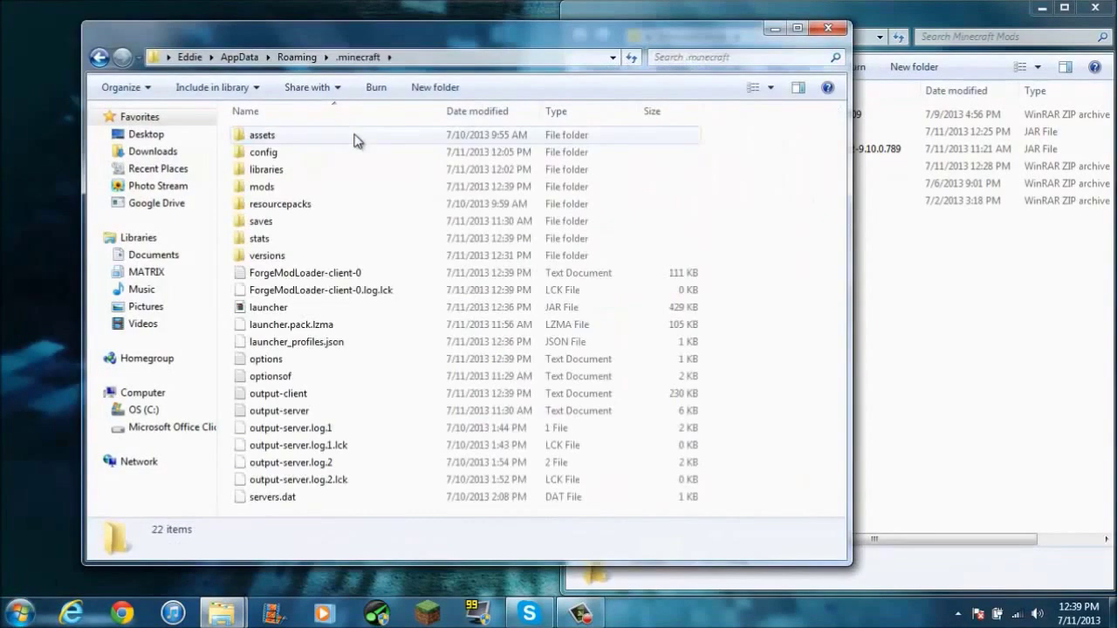
key(super+Left)
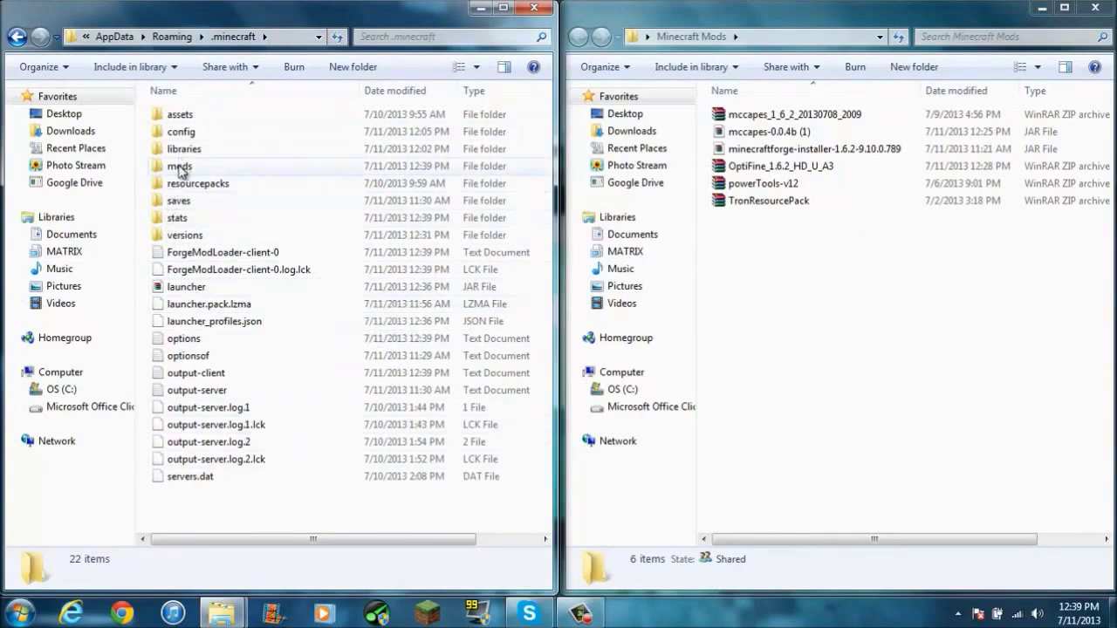
Move mccapes-0.0.4b (1) into the .minecraft mods folder and minimize the Minecraft Mods window.
click(180, 169)
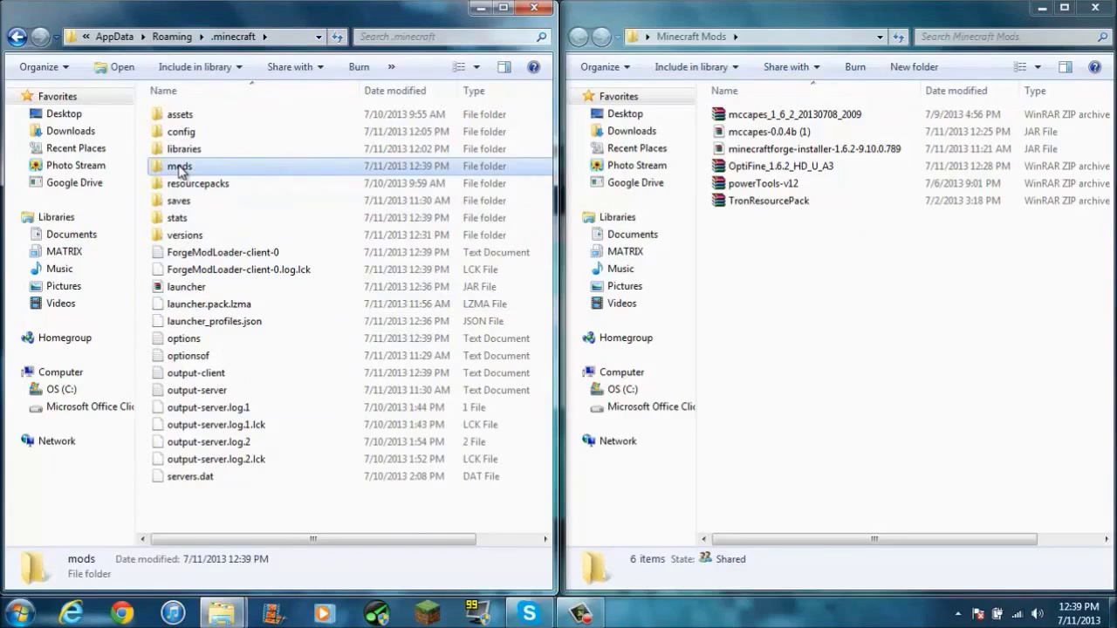
double_click(180, 167)
mouse_move(768, 132)
mouse_down()
mouse_move(778, 145)
mouse_move(323, 308)
mouse_move(306, 232)
mouse_up()
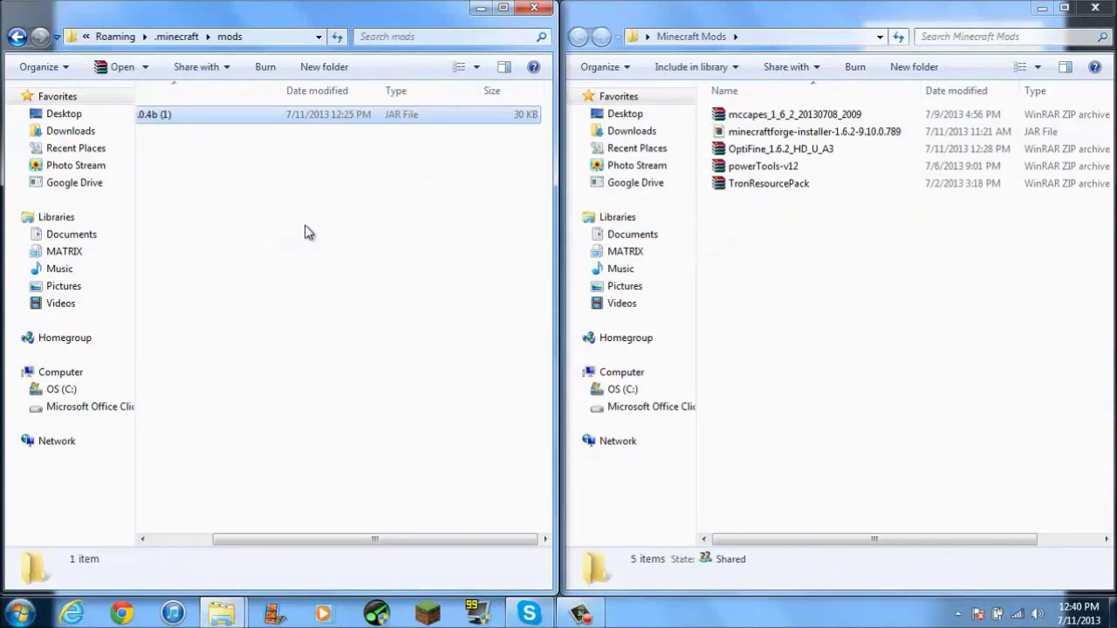
drag(375, 542, 180, 538)
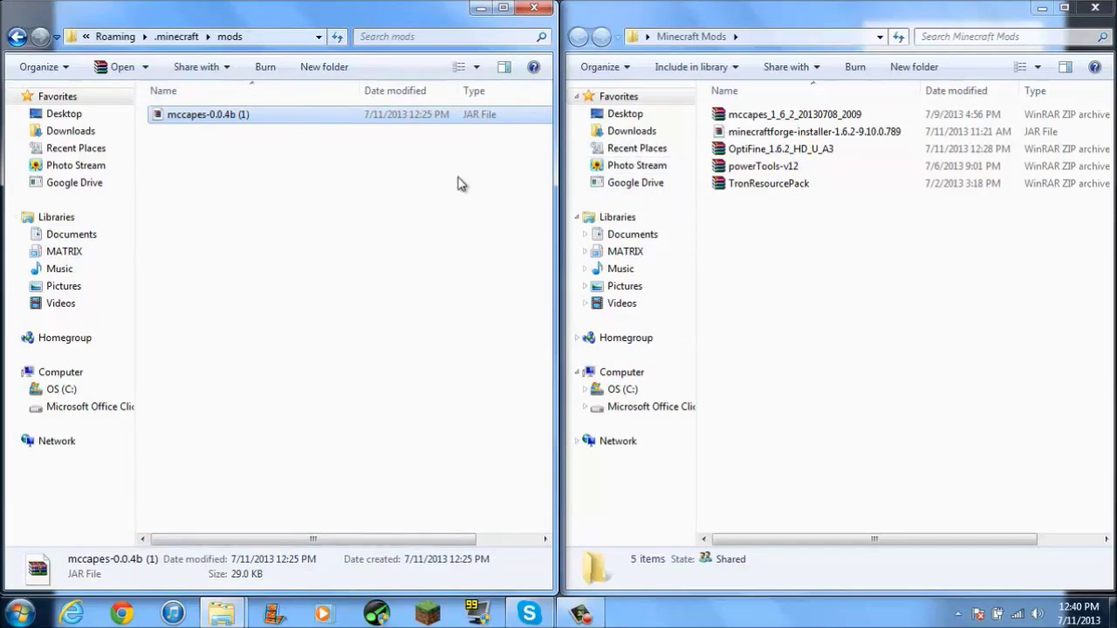
click(1050, 12)
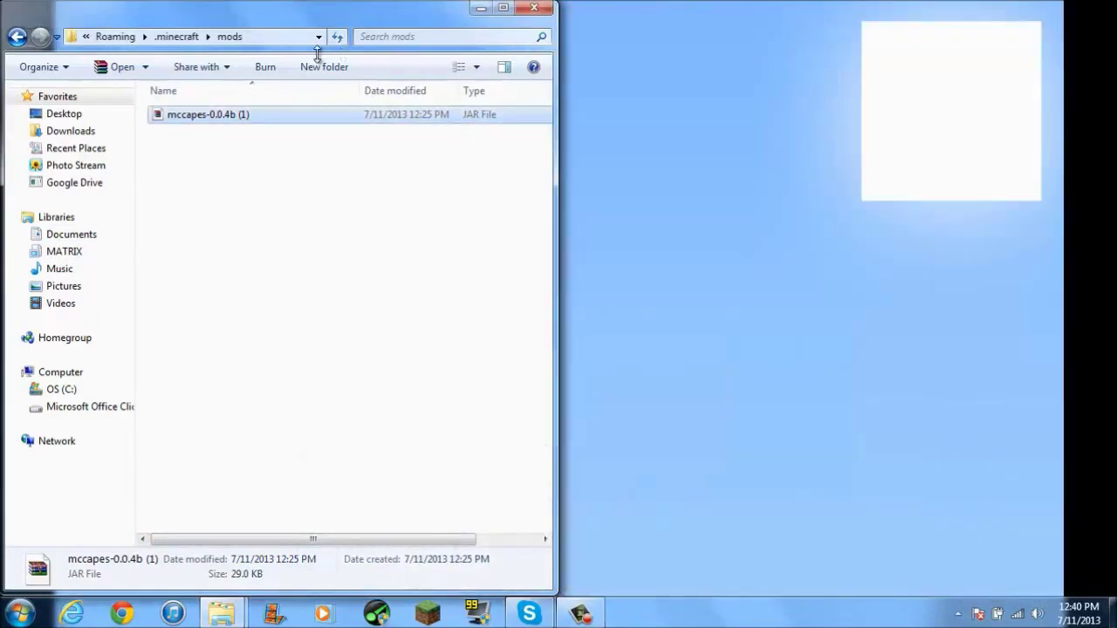
Close the mods window and relaunch Minecraft through Razer Game Booster with the Forge profile.
click(534, 11)
mouse_move(222, 618)
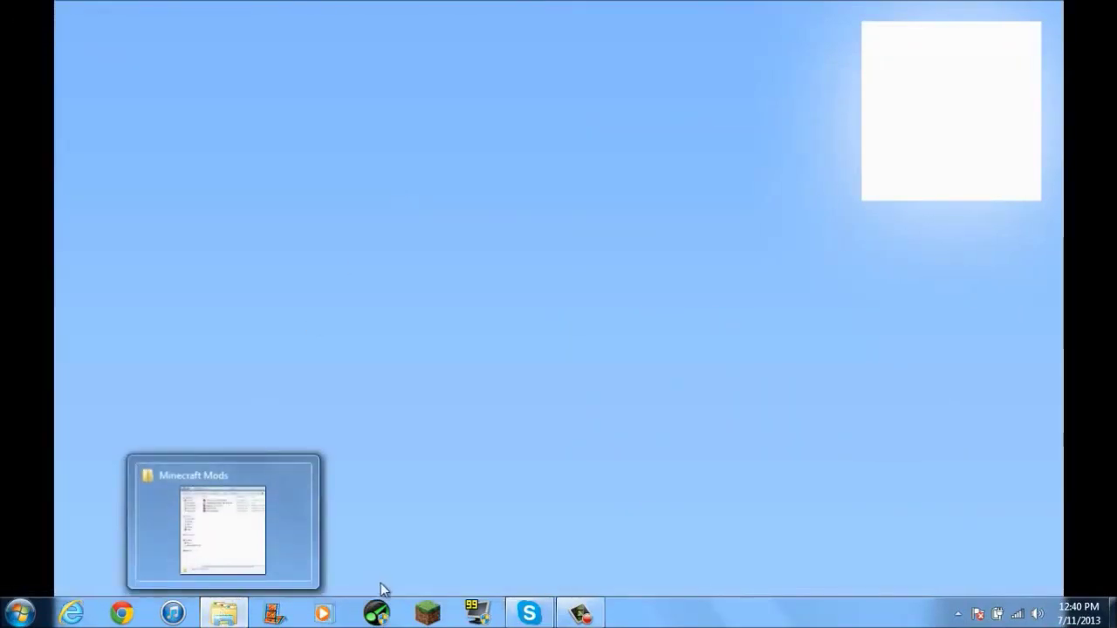
click(378, 616)
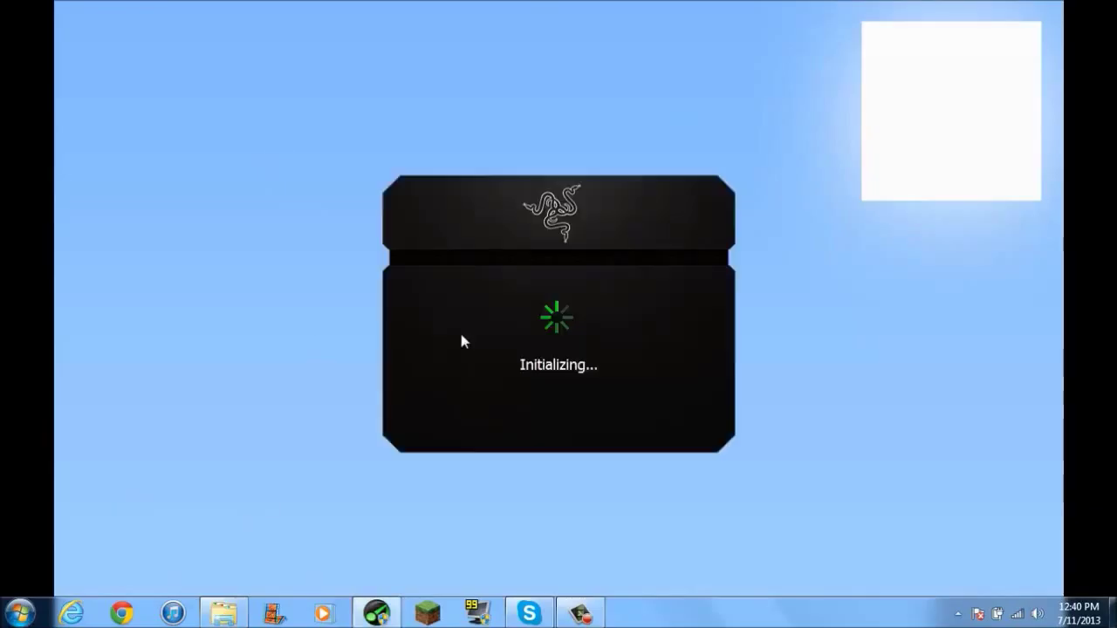
double_click(439, 192)
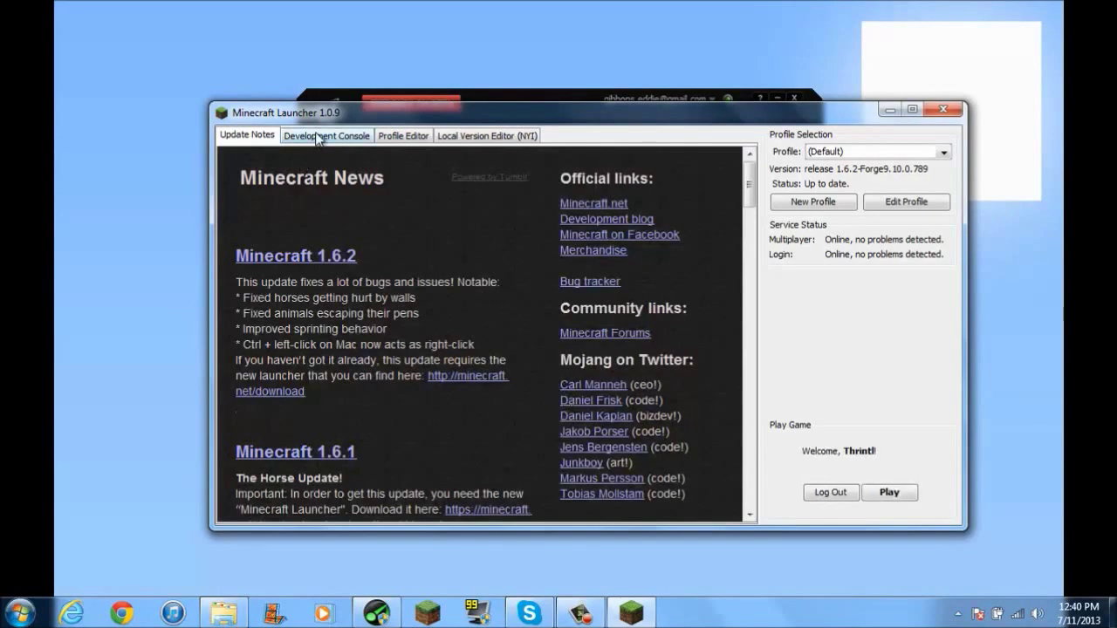
click(903, 500)
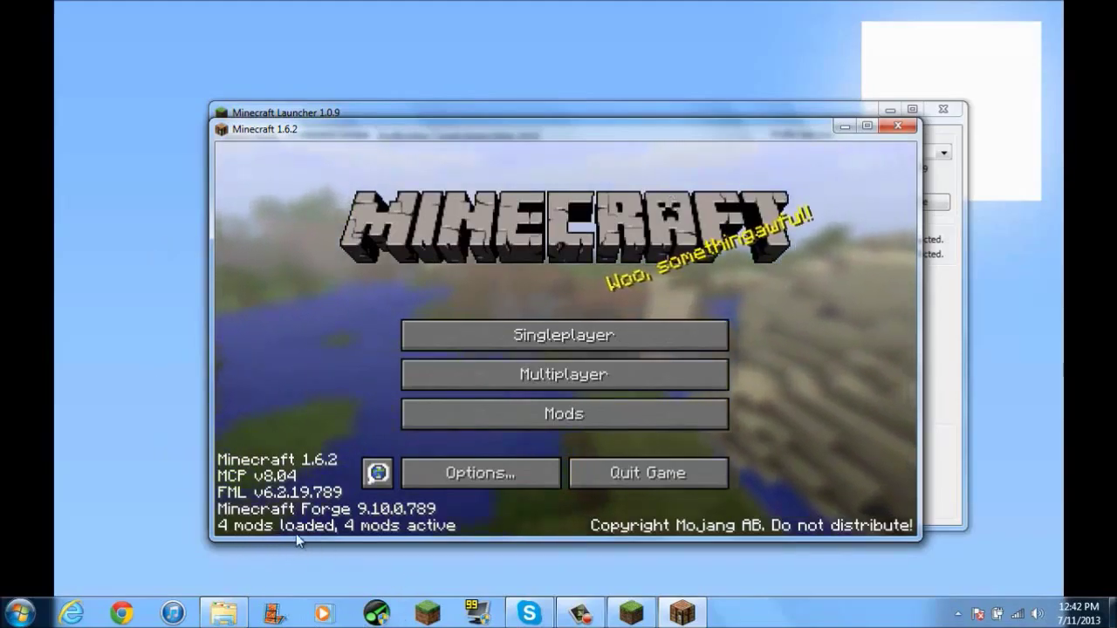
click(509, 413)
click(322, 397)
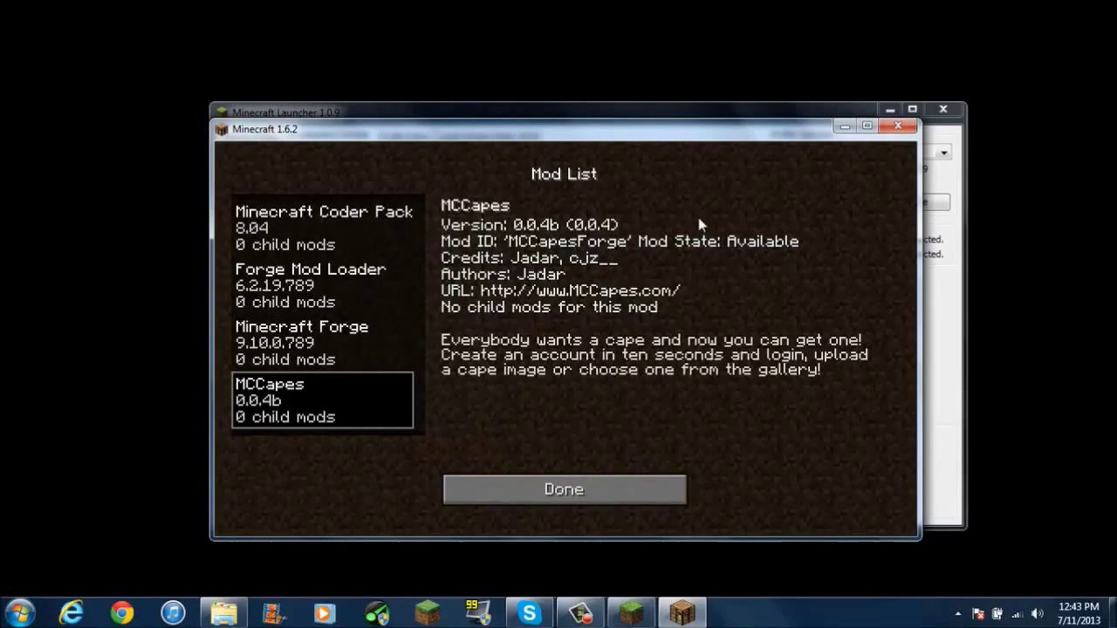
click(636, 494)
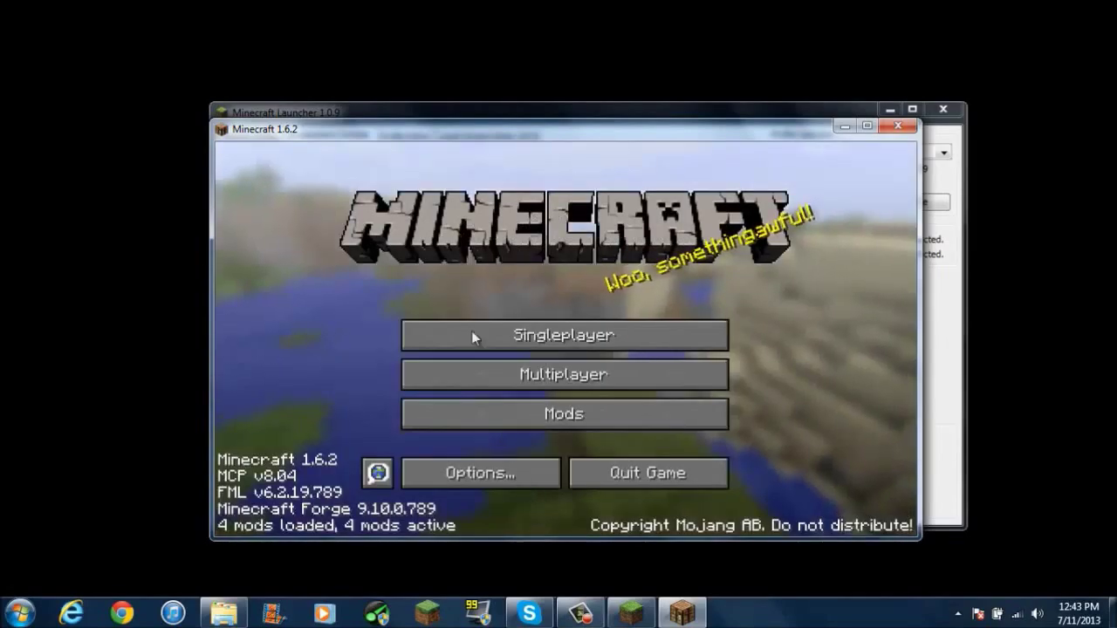